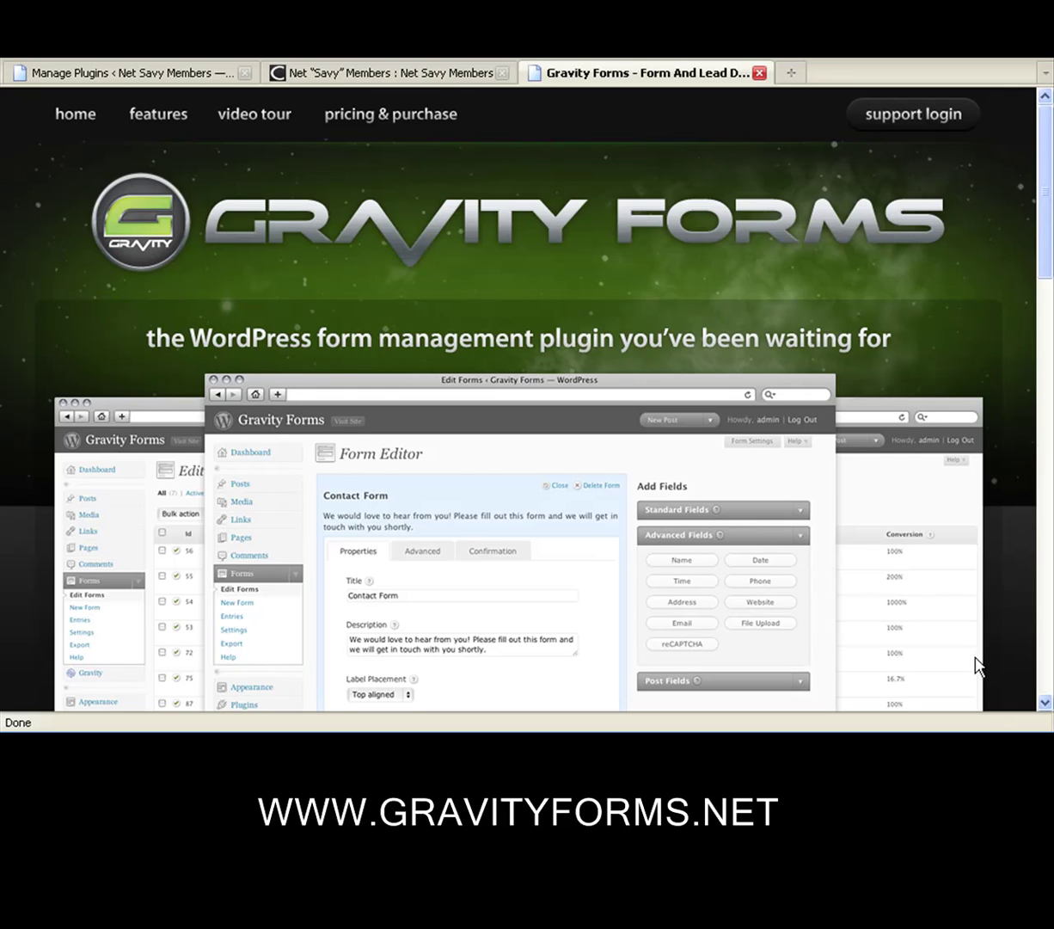
Switch to the WordPress admin, create a new form in Gravity Forms, save it and continue editing it.
click(120, 75)
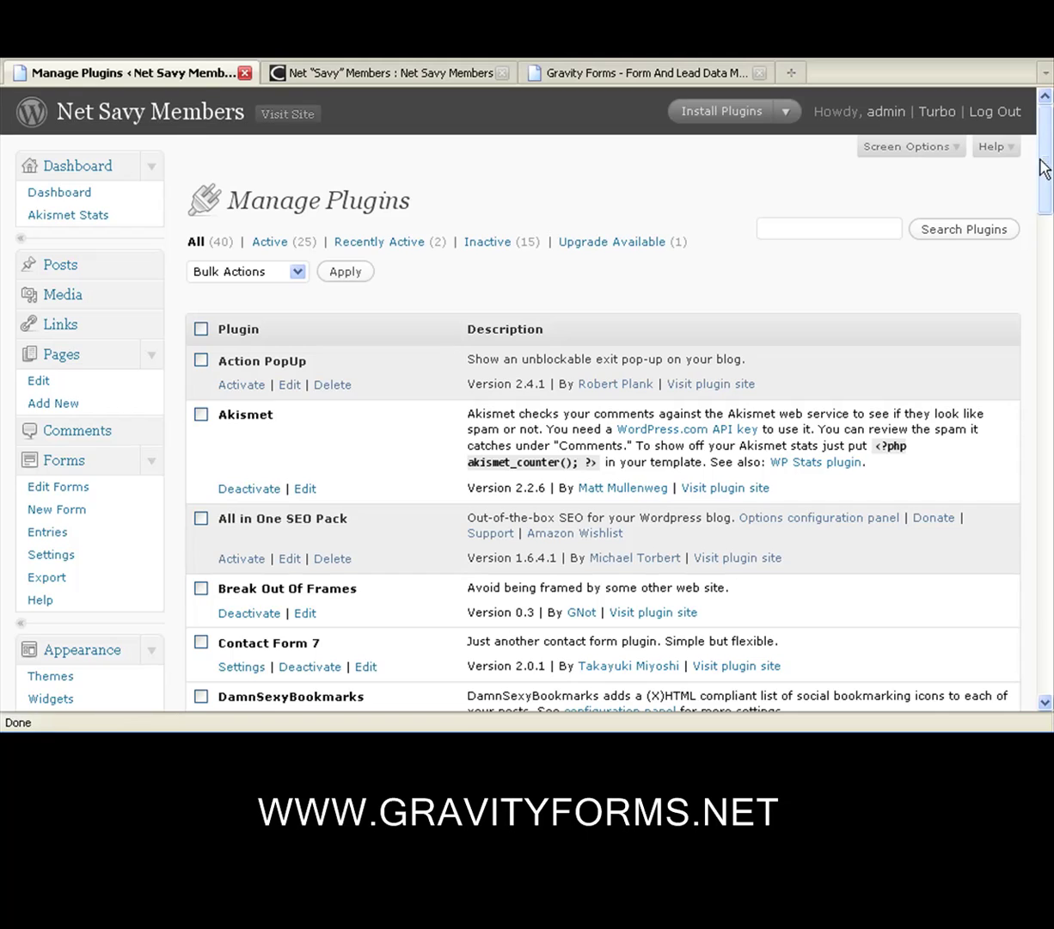
drag(1048, 148, 1043, 348)
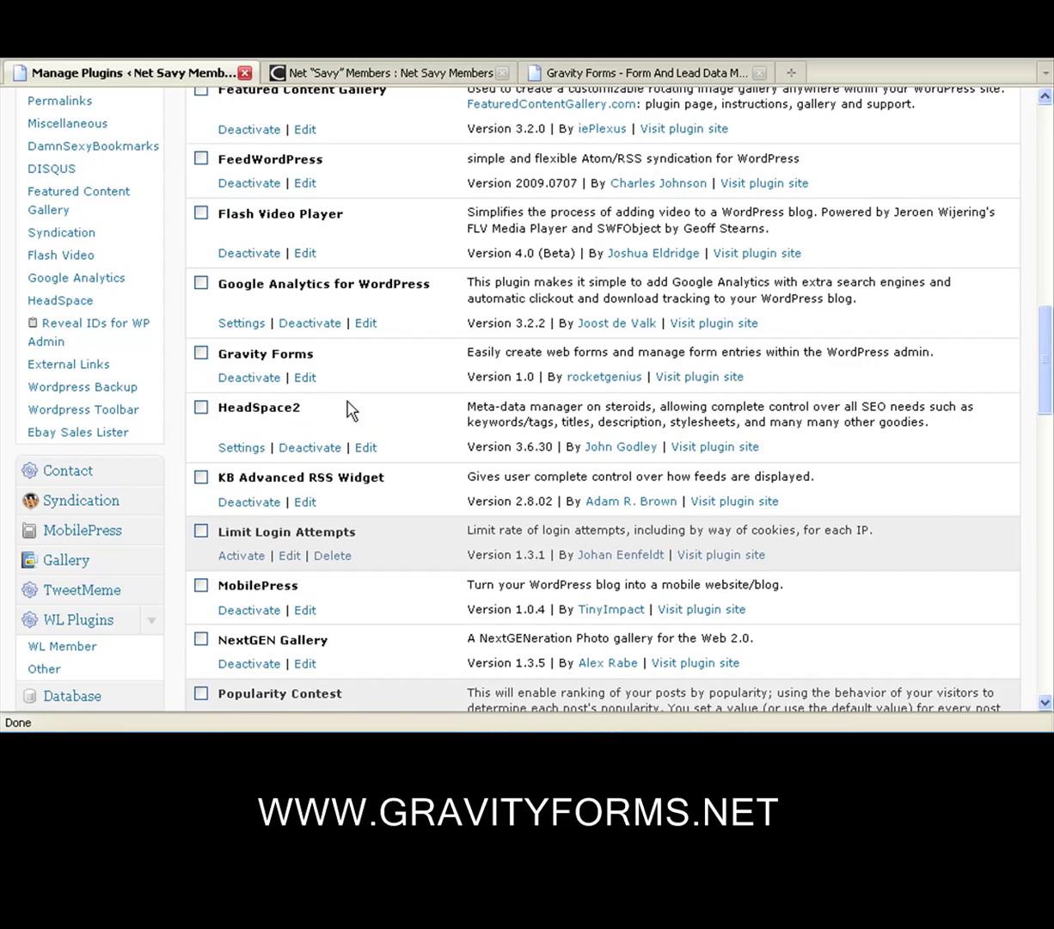
drag(1047, 403, 1048, 212)
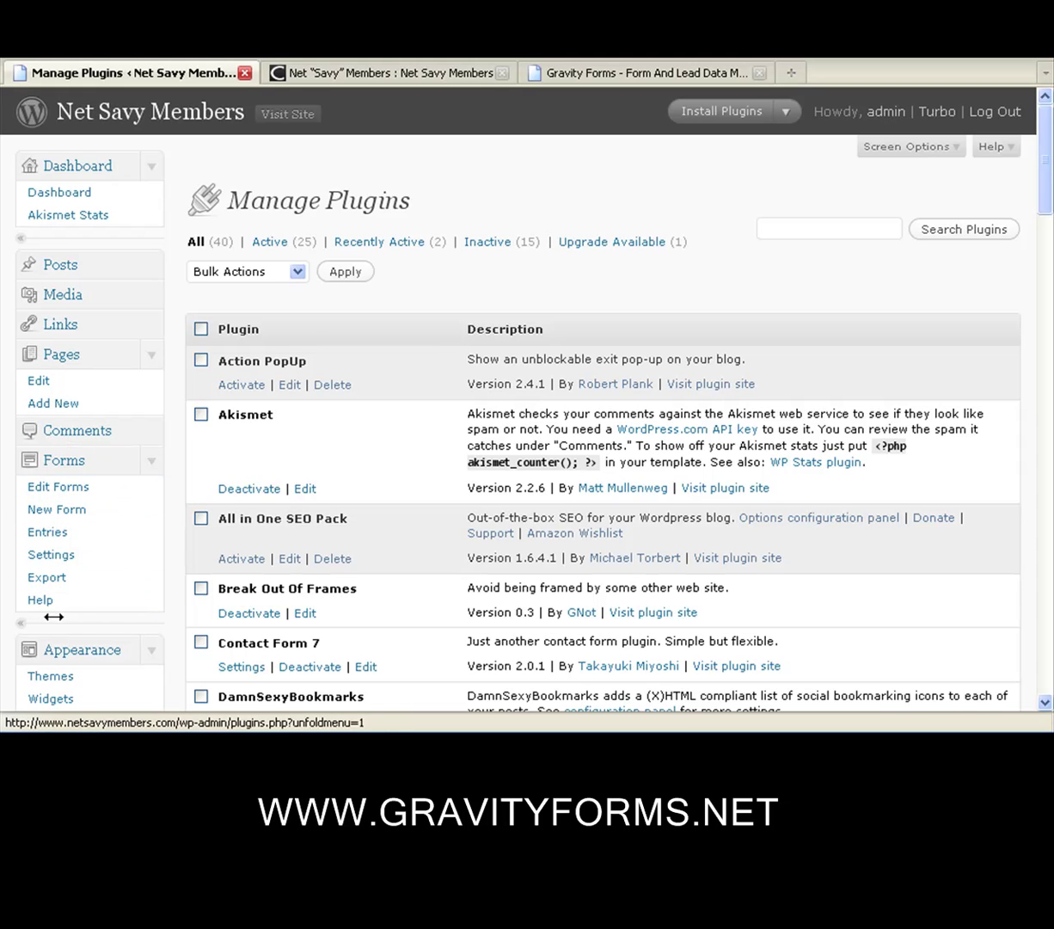
click(54, 517)
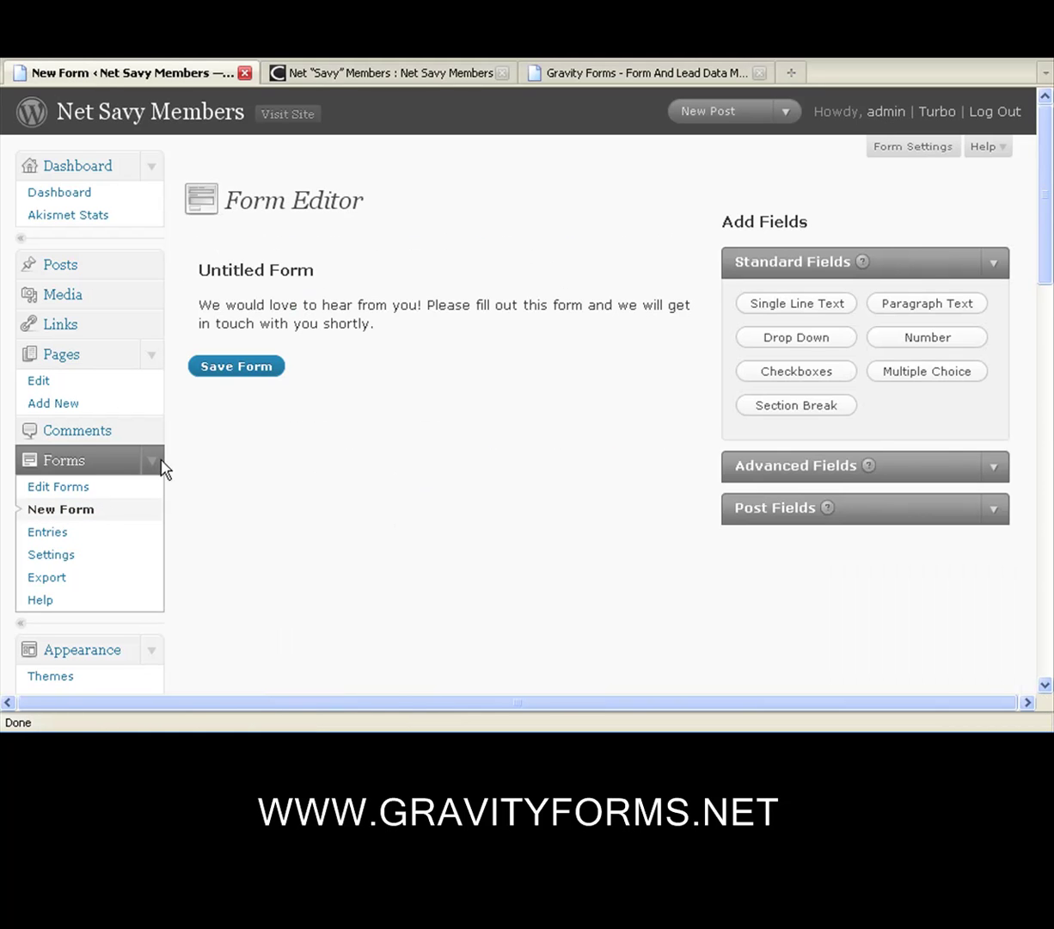
click(236, 368)
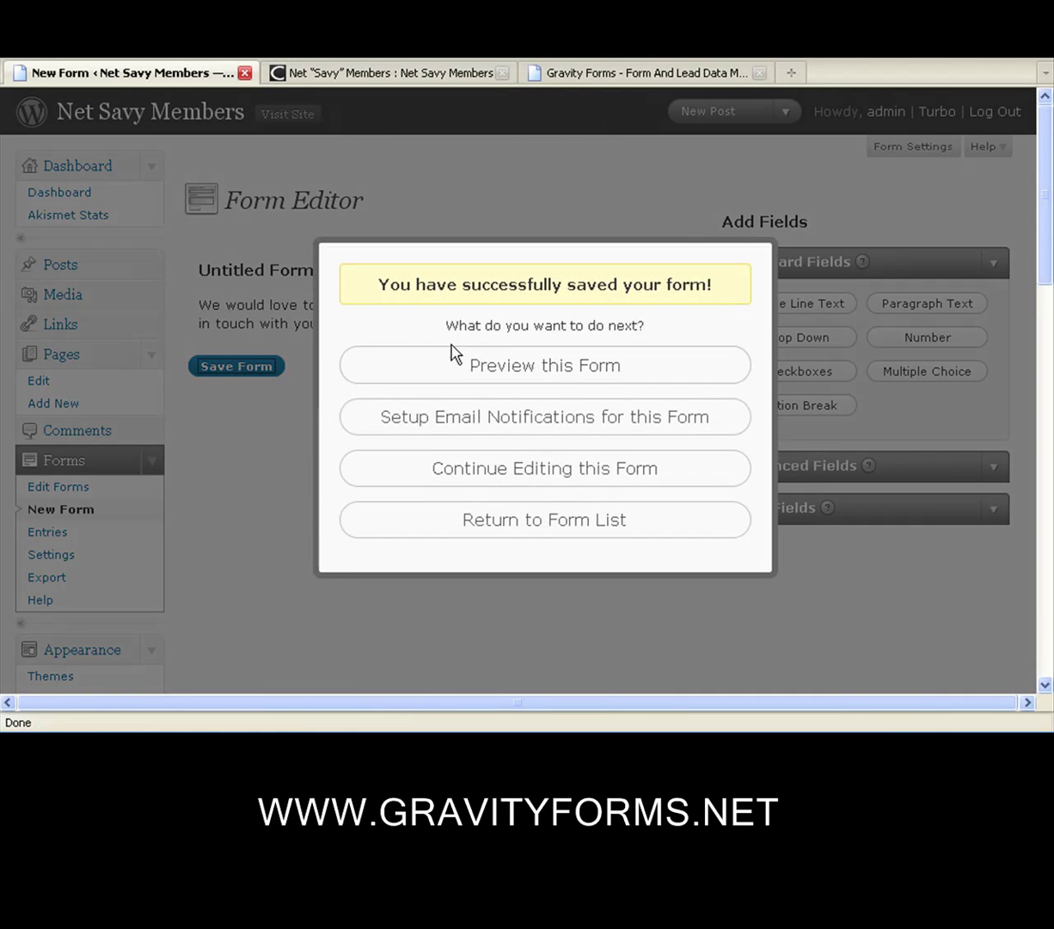
click(473, 469)
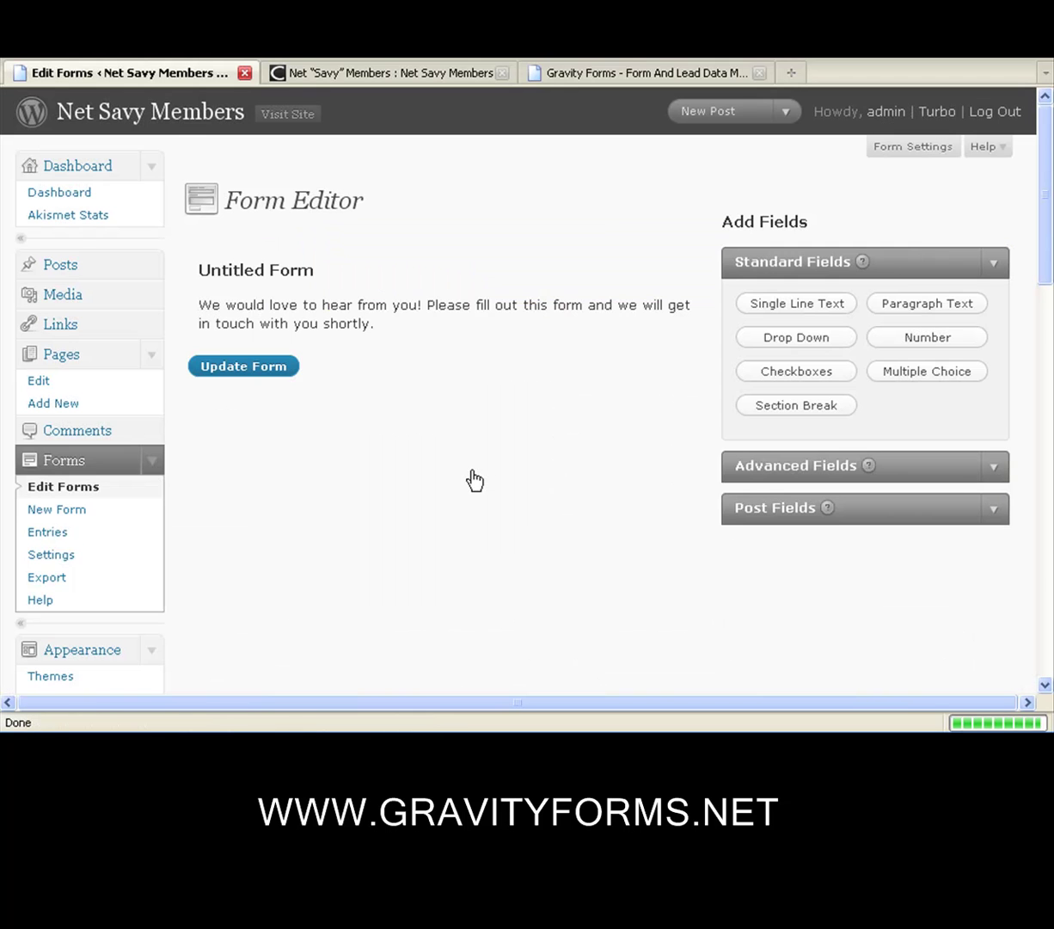
Title the form "Class Room Survey", update the form and close its settings.
mouse_move(355, 306)
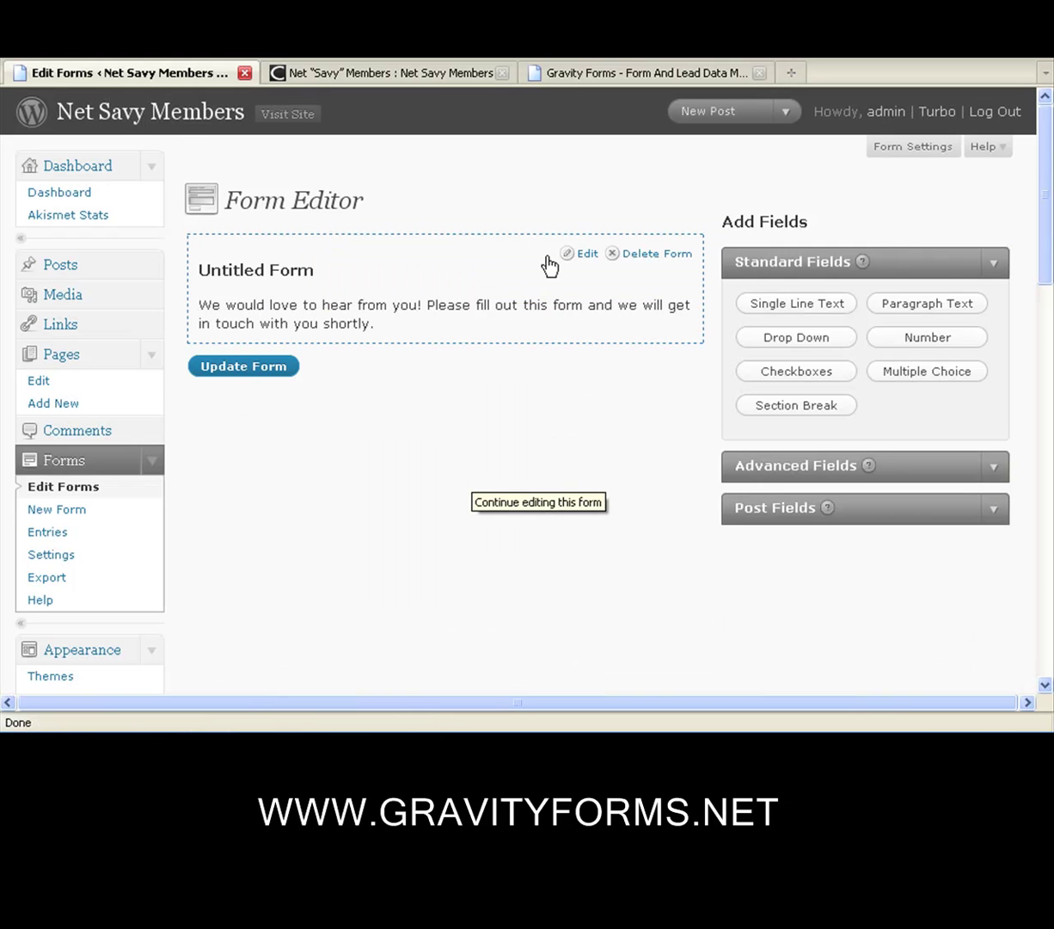
click(587, 258)
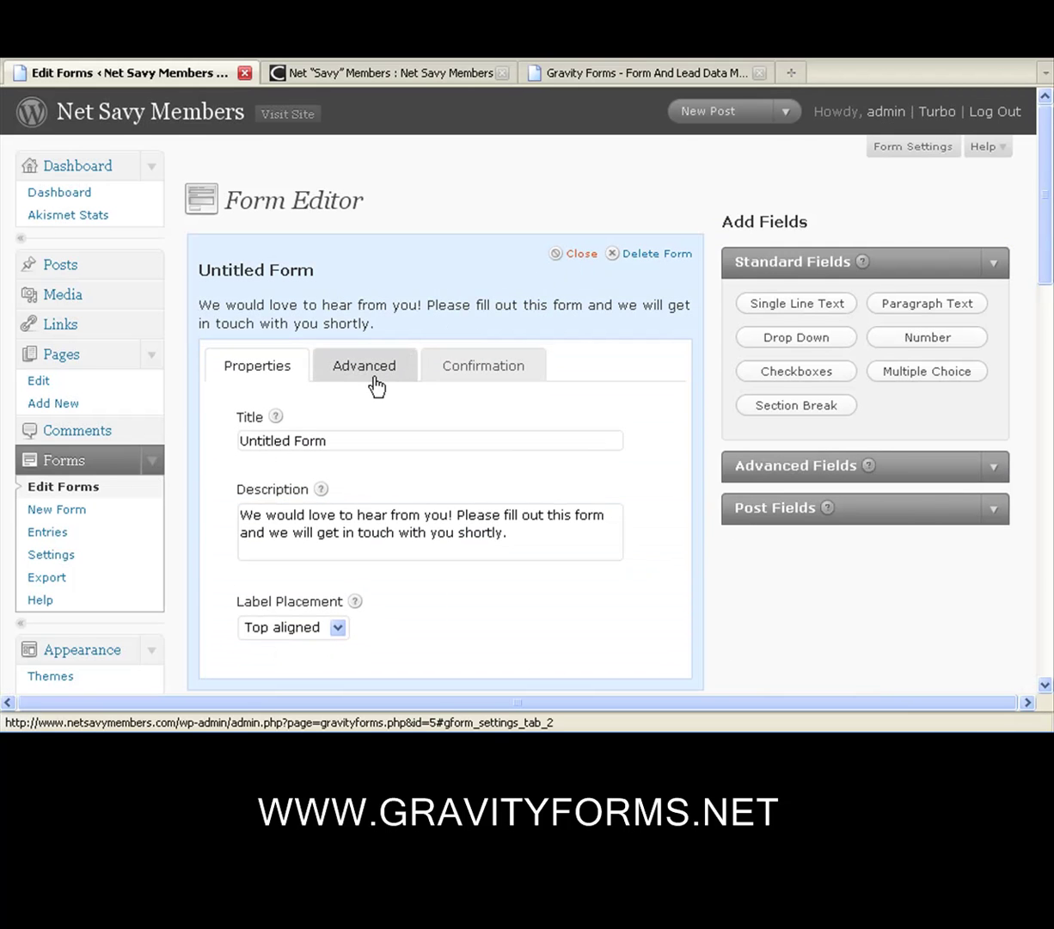
drag(334, 441, 211, 480)
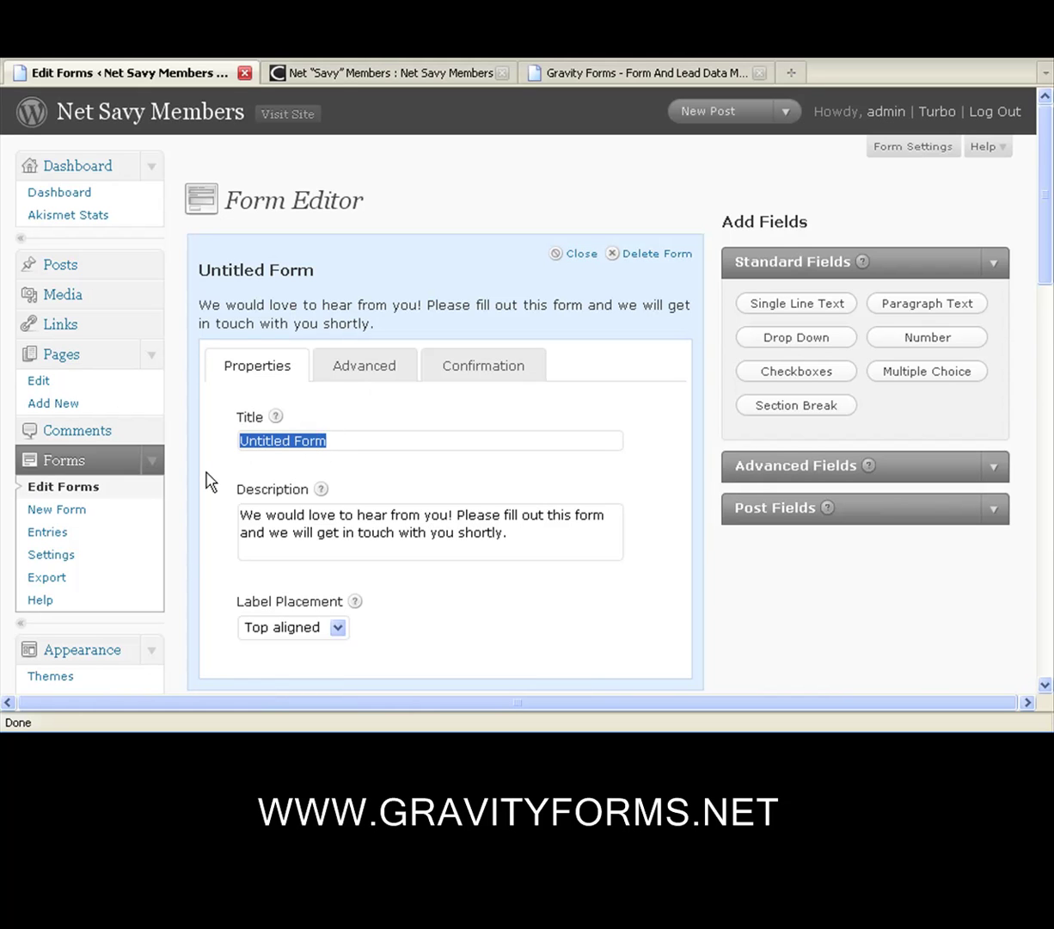
text(Class Room Survety)
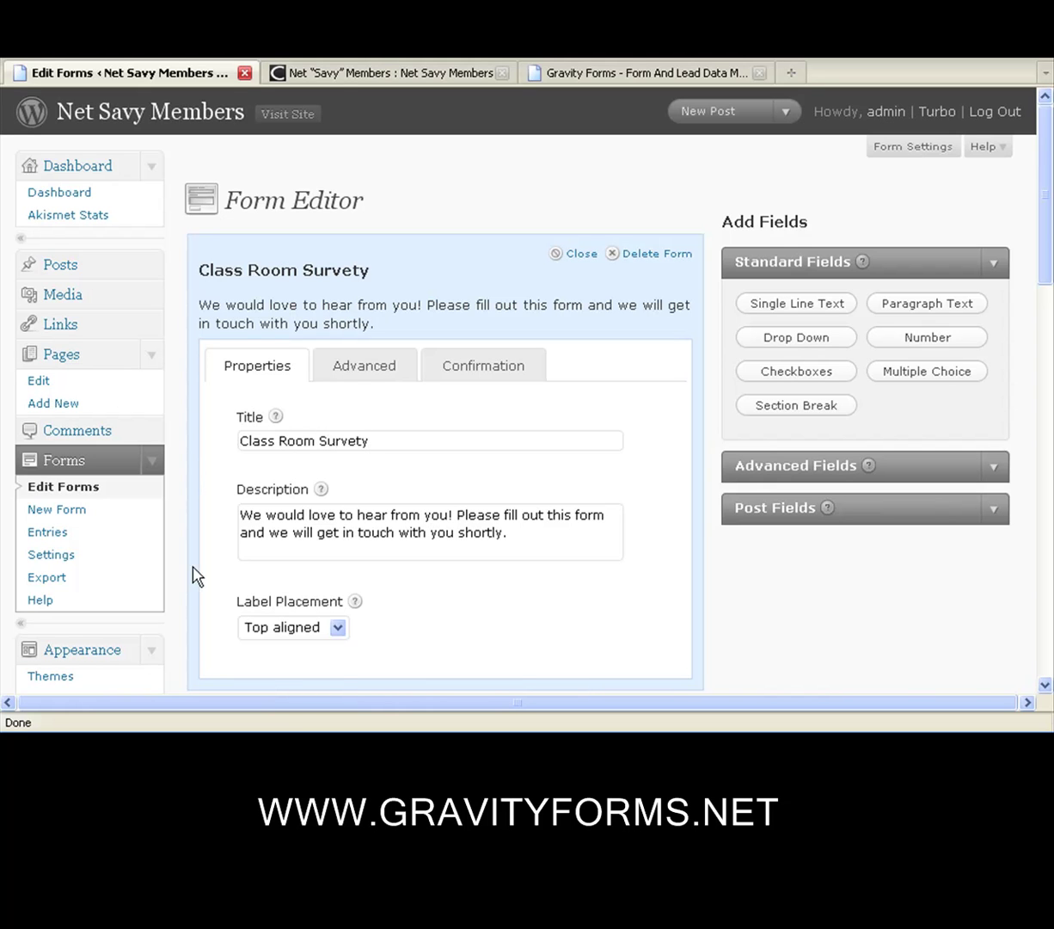
drag(369, 440, 362, 441)
drag(1048, 271, 1041, 354)
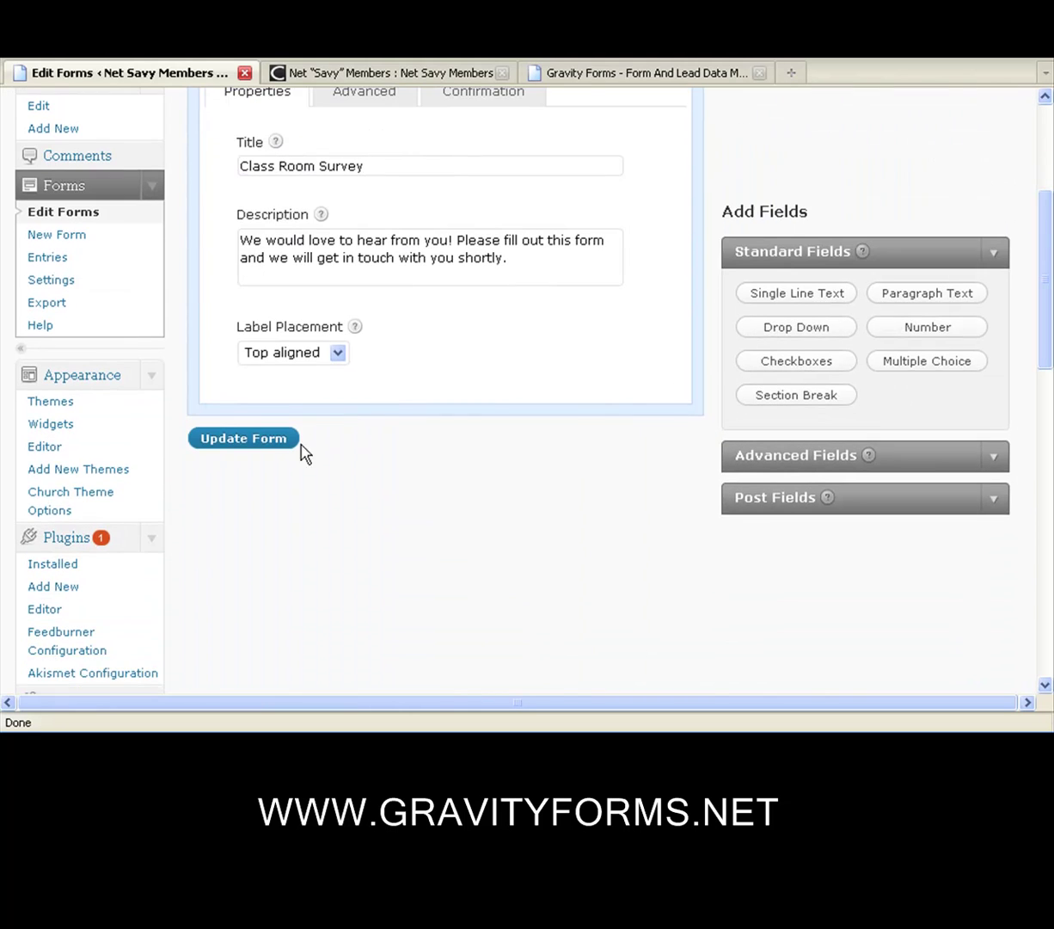
click(239, 440)
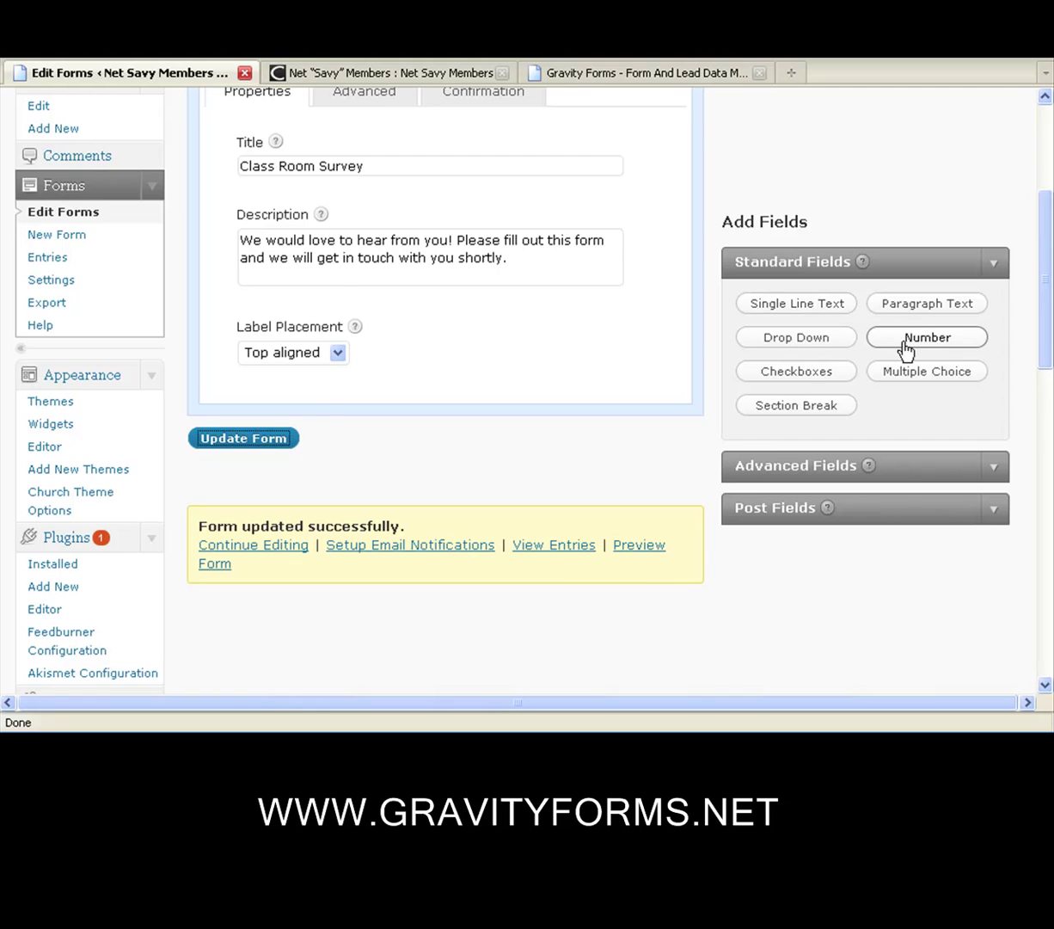
scroll(880, 377, up, 4)
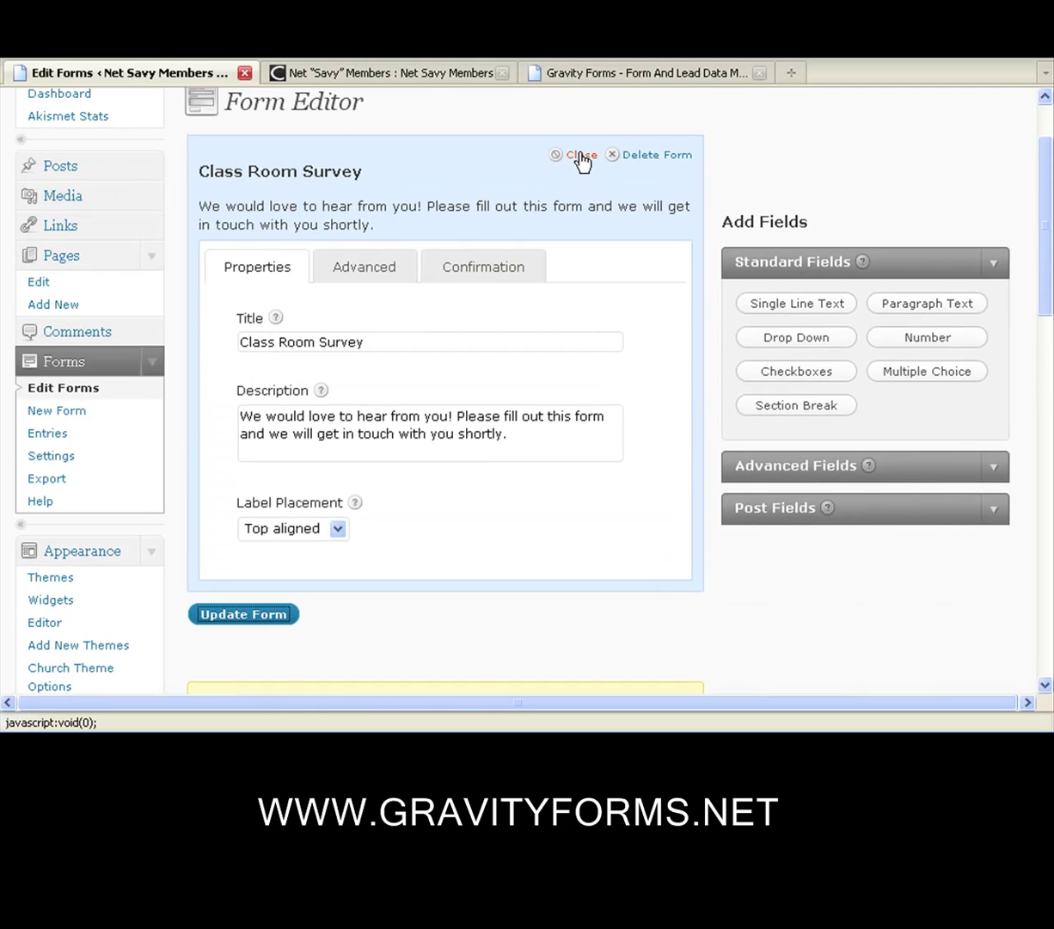
click(579, 156)
Add a Single Line Text field with "Members ID" as both its field label and description.
click(798, 310)
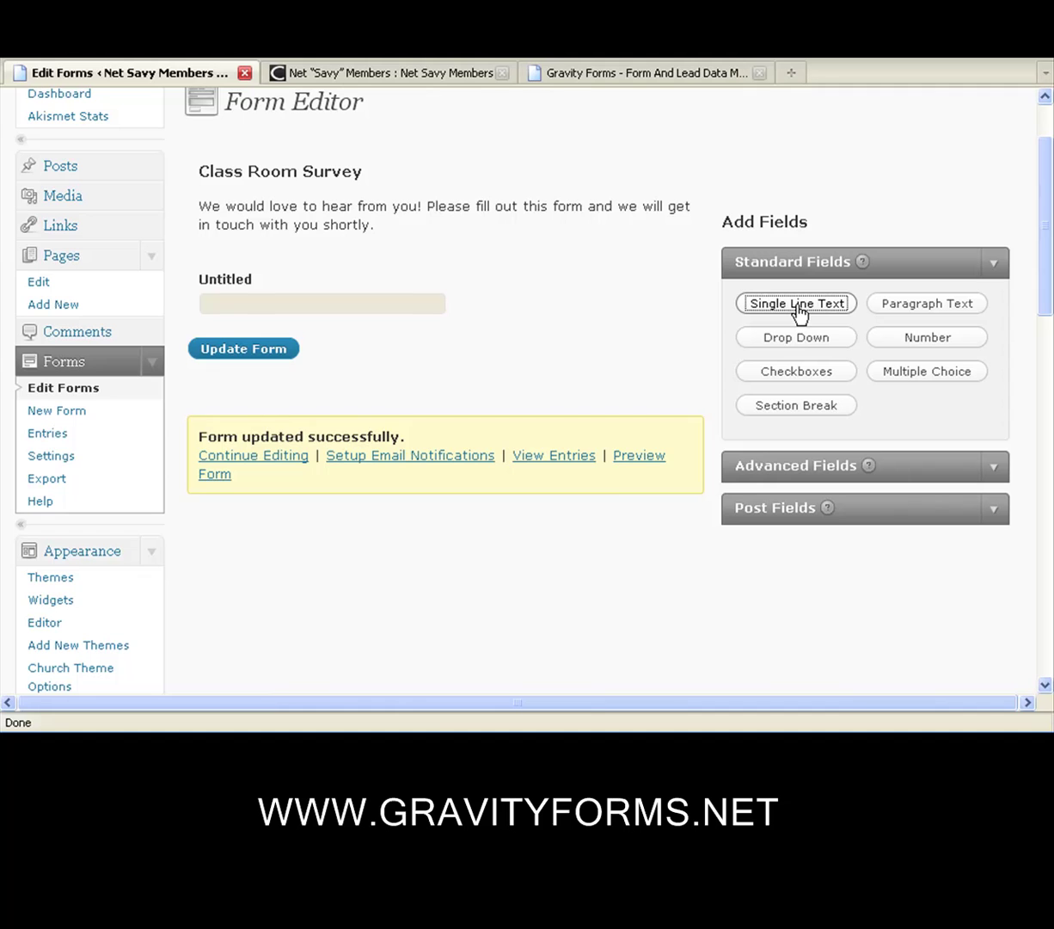
mouse_move(301, 327)
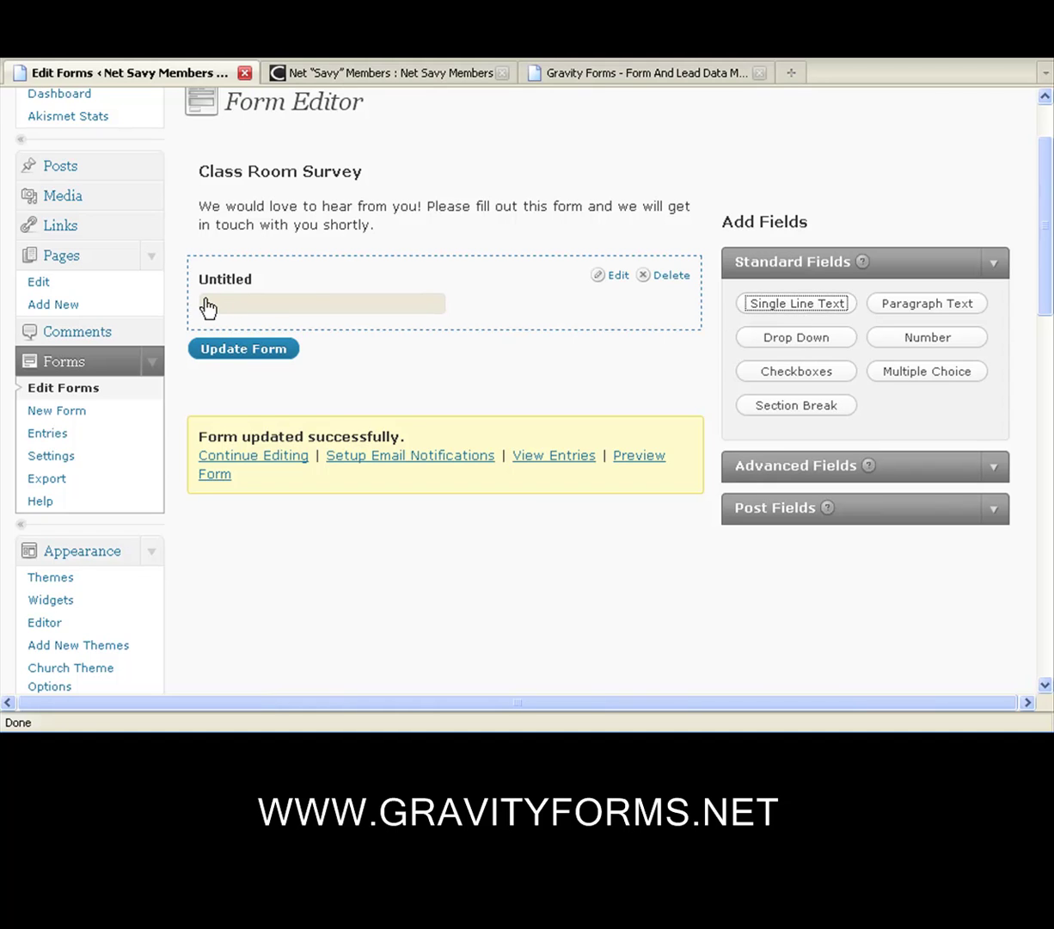
click(612, 288)
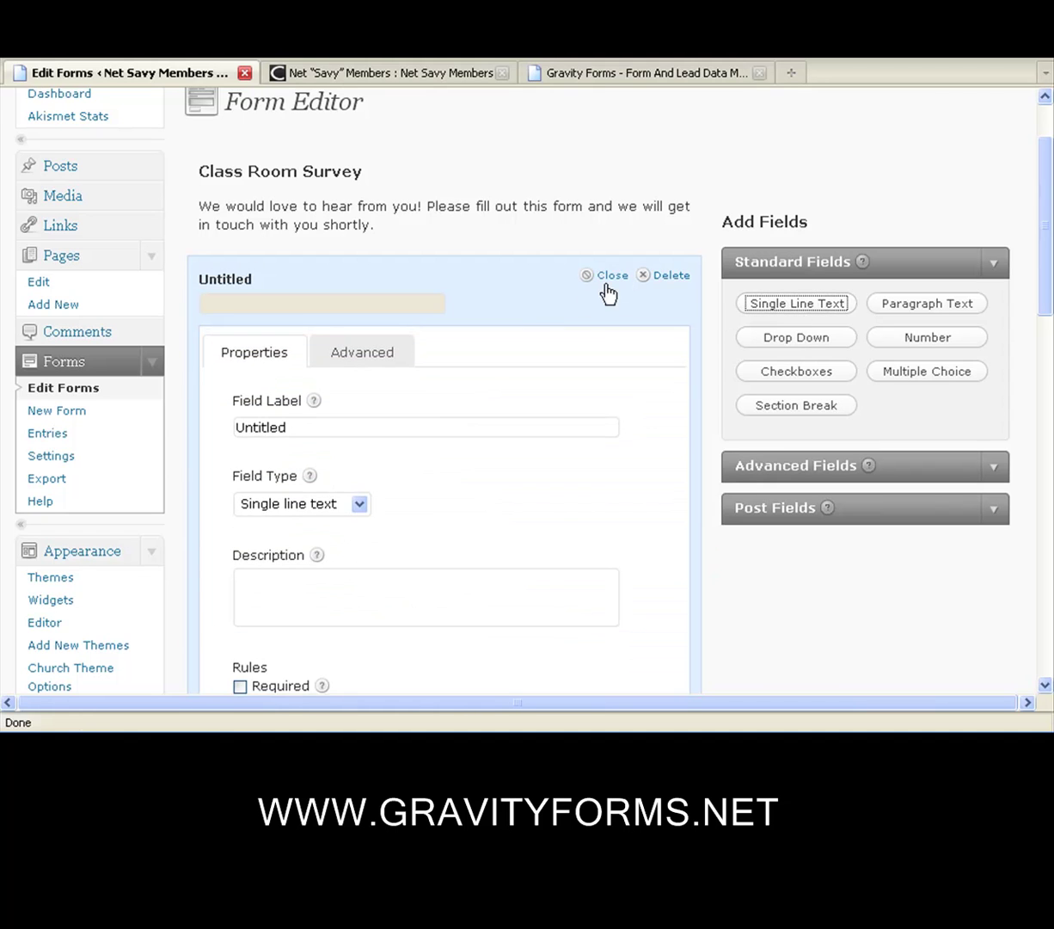
drag(288, 432, 228, 427)
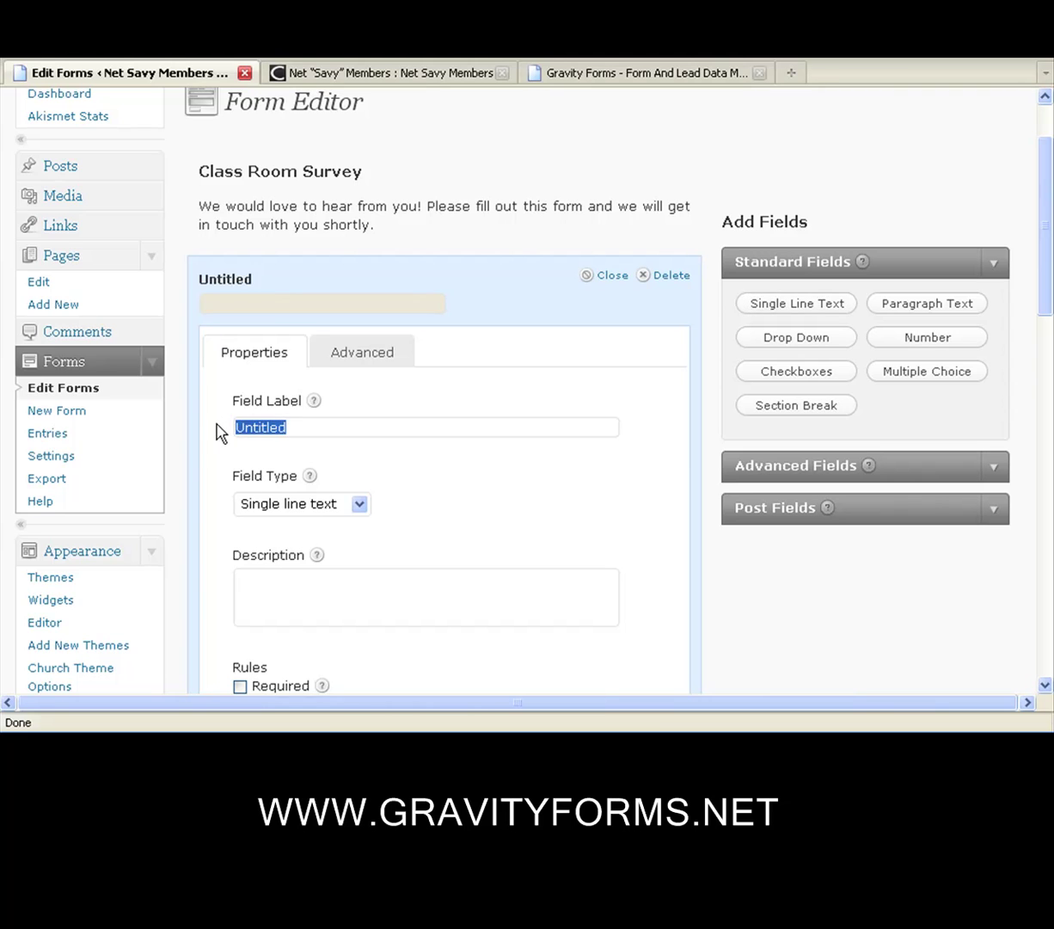
text(Members ID)
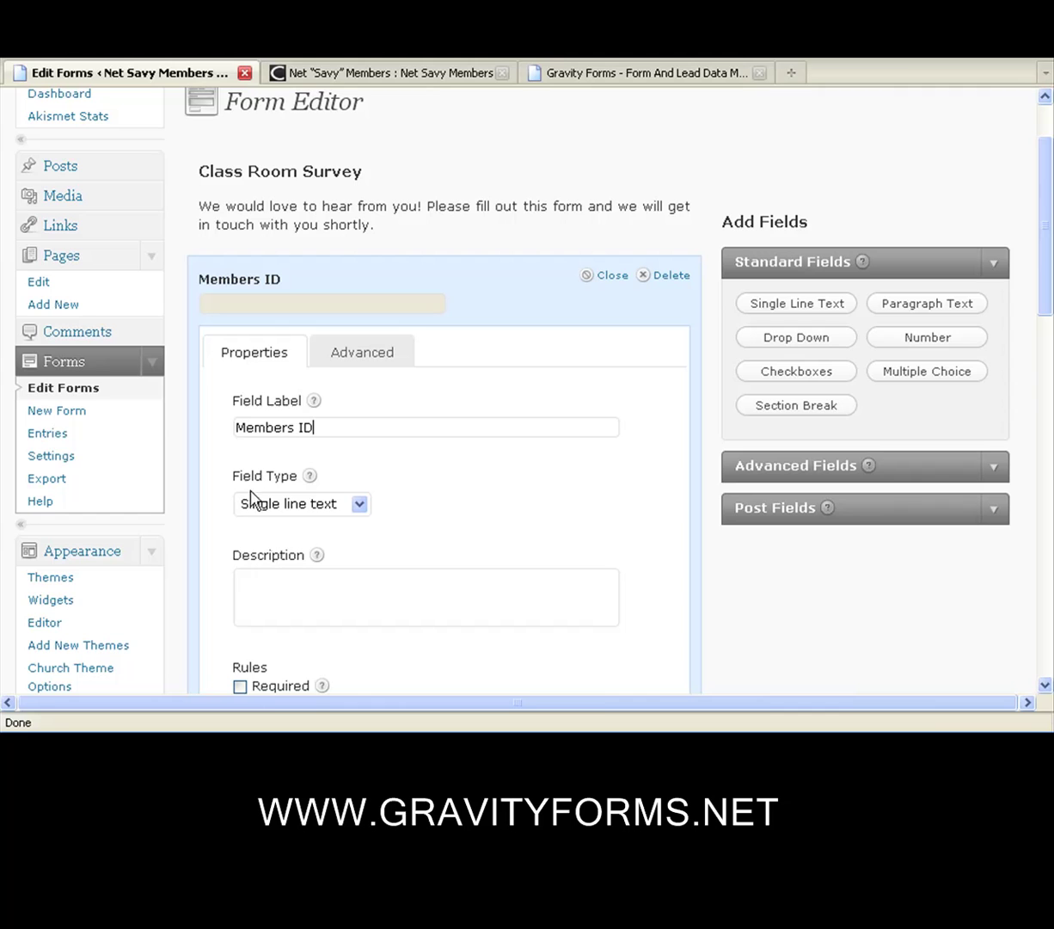
click(272, 588)
text(Members ID)
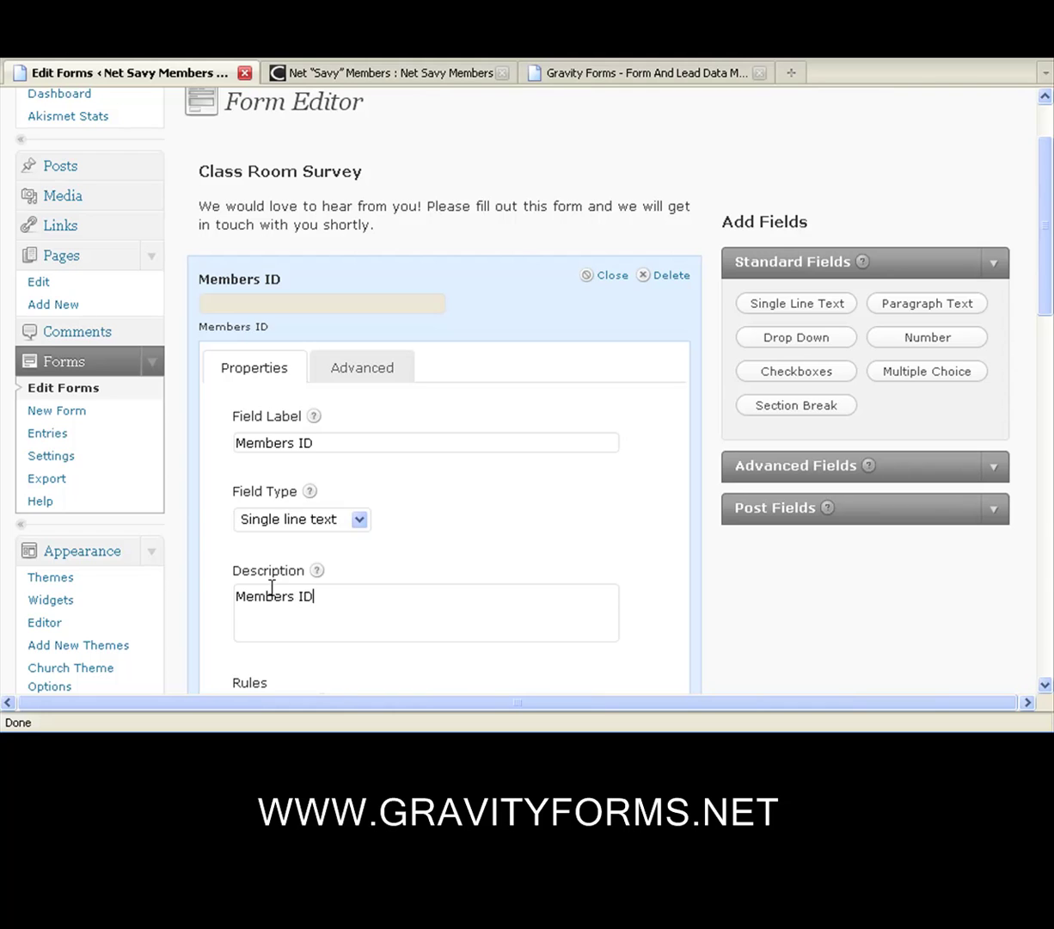
Make the Members ID field required, update the form and close the field's settings.
scroll(530, 607, down, 5)
click(240, 467)
click(248, 567)
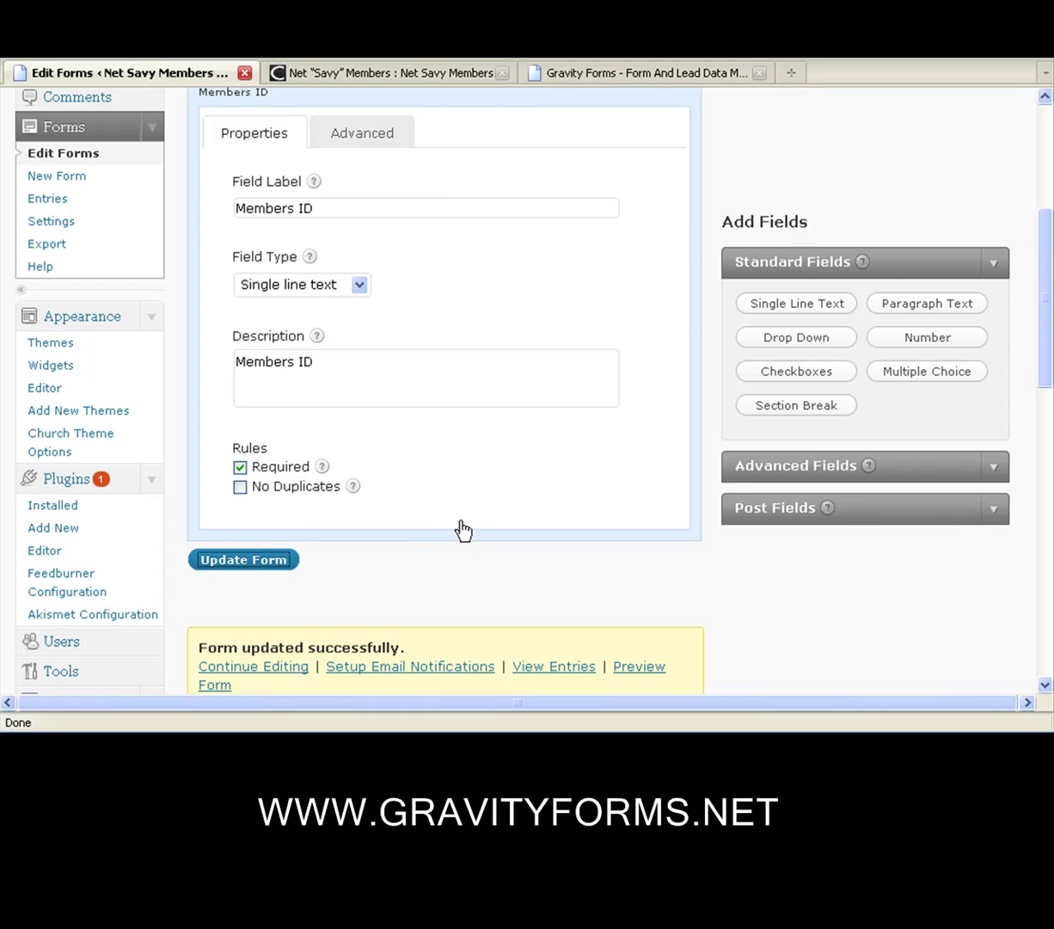
scroll(501, 501, up, 4)
click(607, 219)
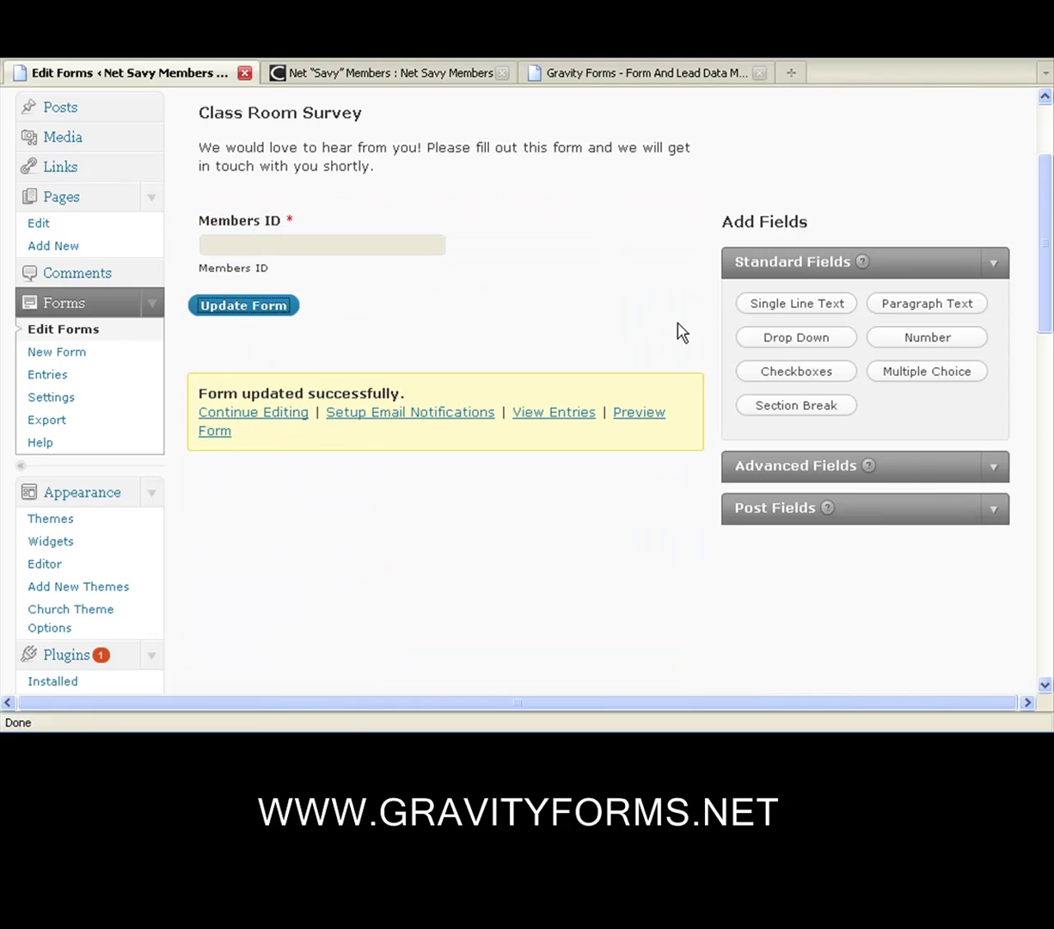
Add a Paragraph Text field below Members ID and label it "Comments".
click(922, 311)
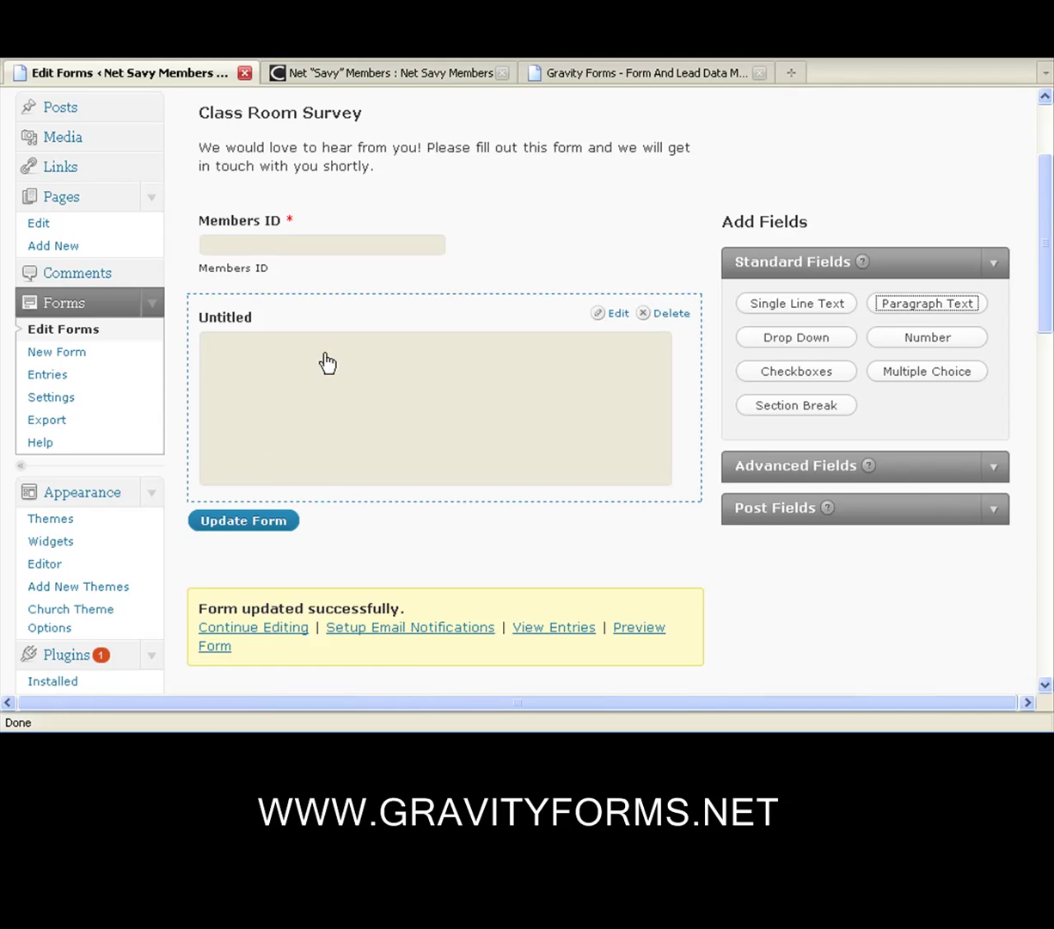
click(621, 313)
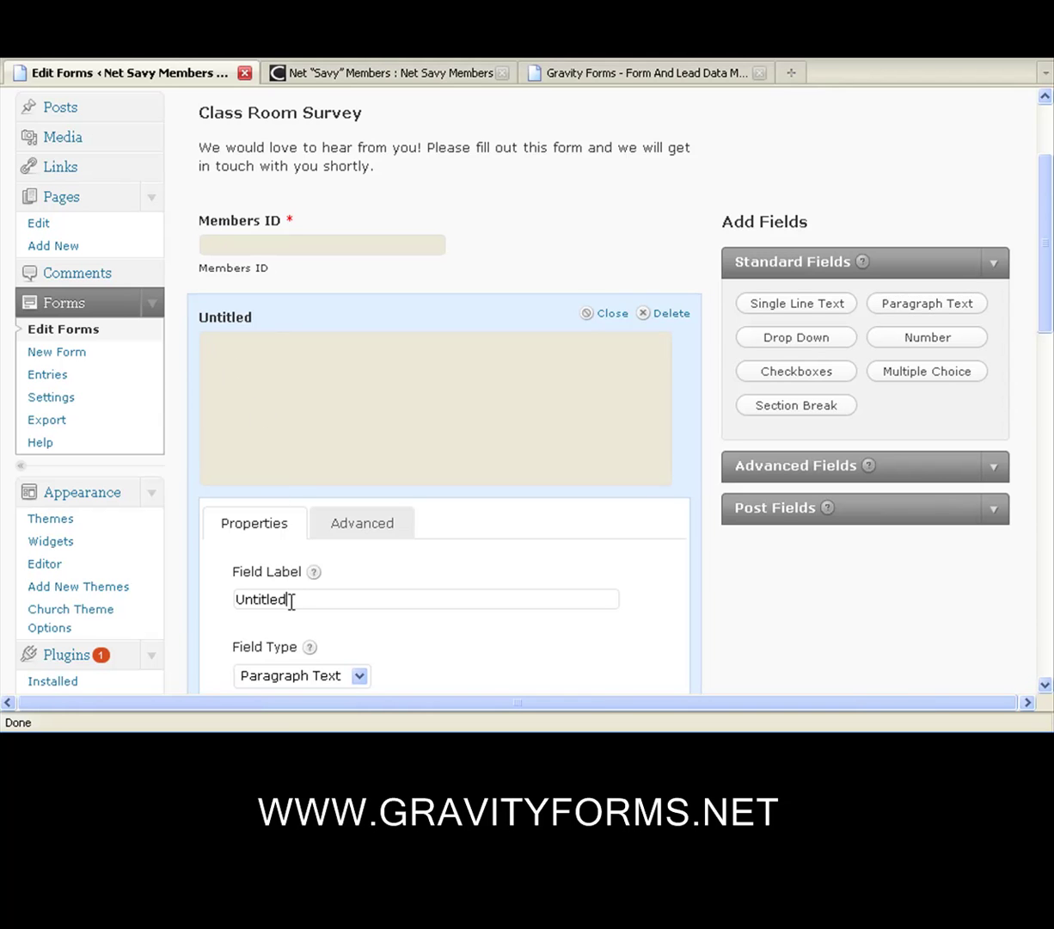
drag(294, 600, 242, 598)
key(BackSpace)
text(Commen)
key(BackSpace)
key(BackSpace)
key(BackSpace)
key(BackSpace)
key(BackSpace)
key(BackSpace)
key(BackSpace)
text(Comments)
Give the Comments field the description "Comments", make it required and update the form, closing the field's settings.
scroll(541, 568, down, 5)
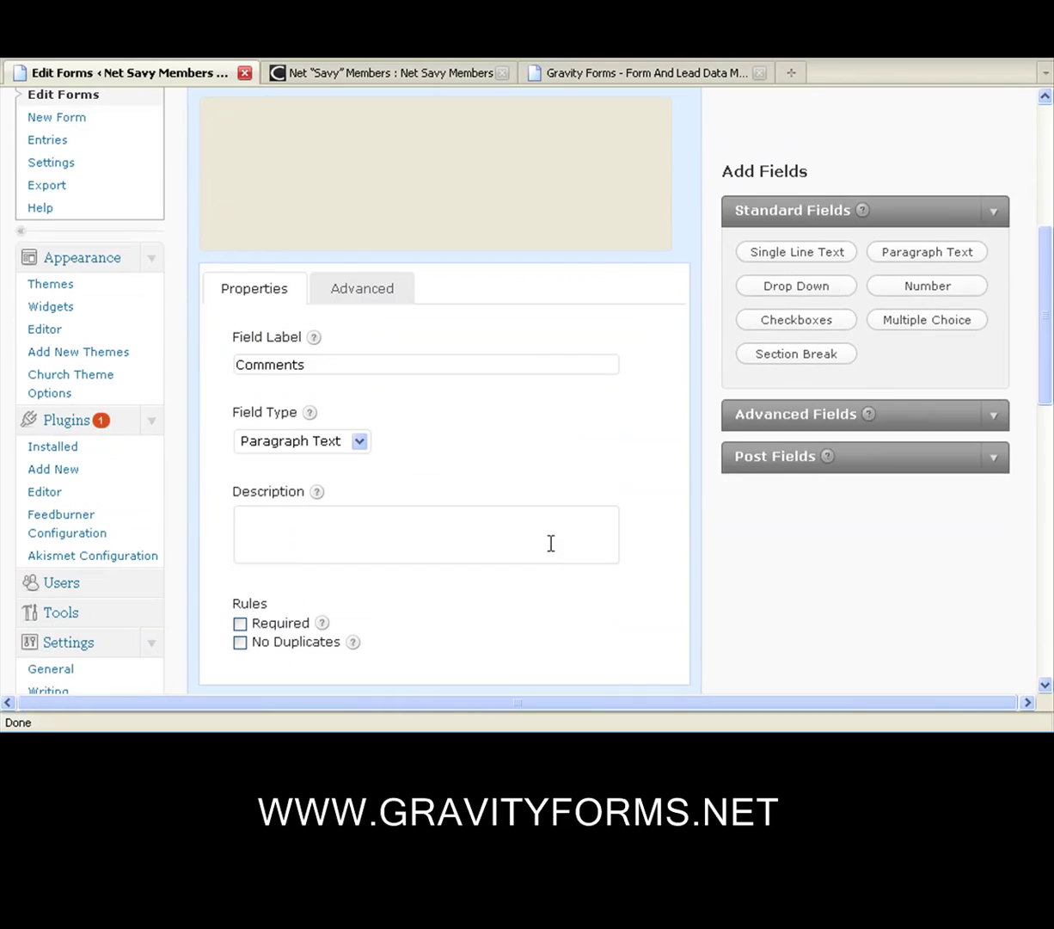
click(252, 516)
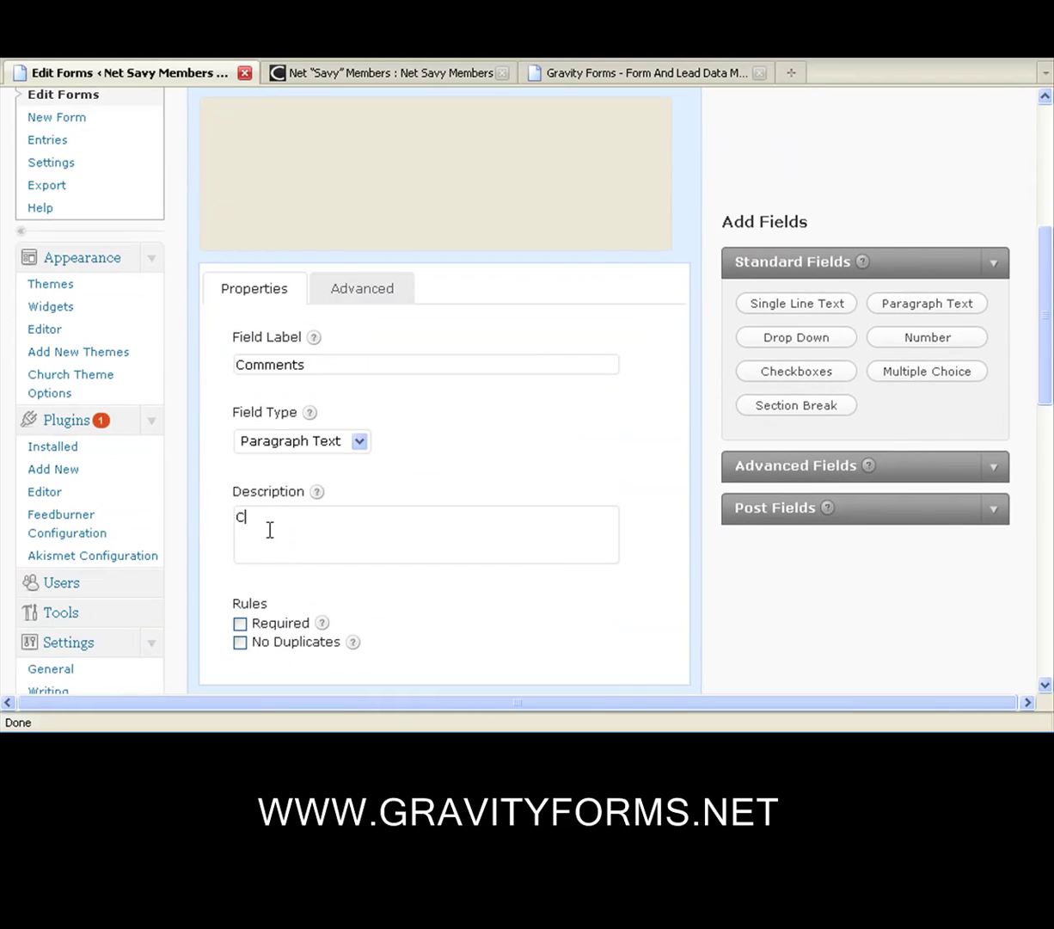
text(Comments)
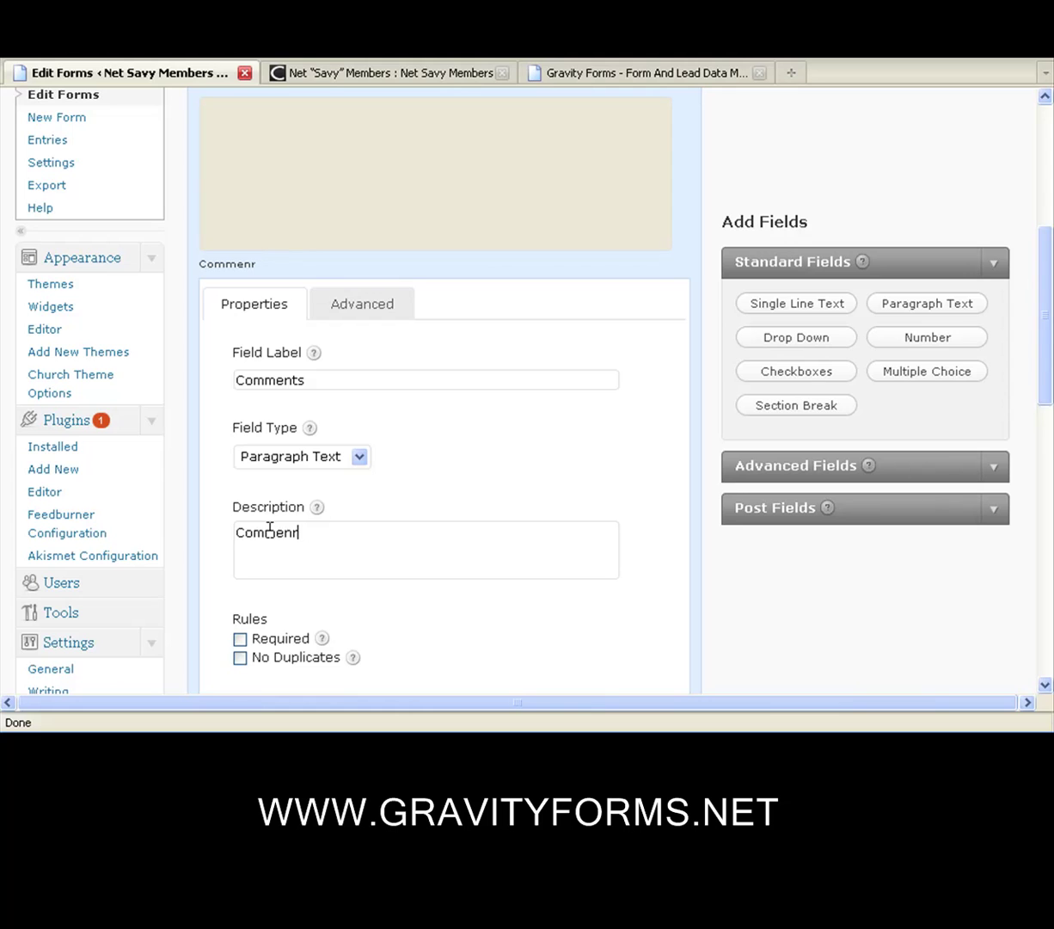
scroll(379, 557, down, 2)
click(240, 580)
click(245, 669)
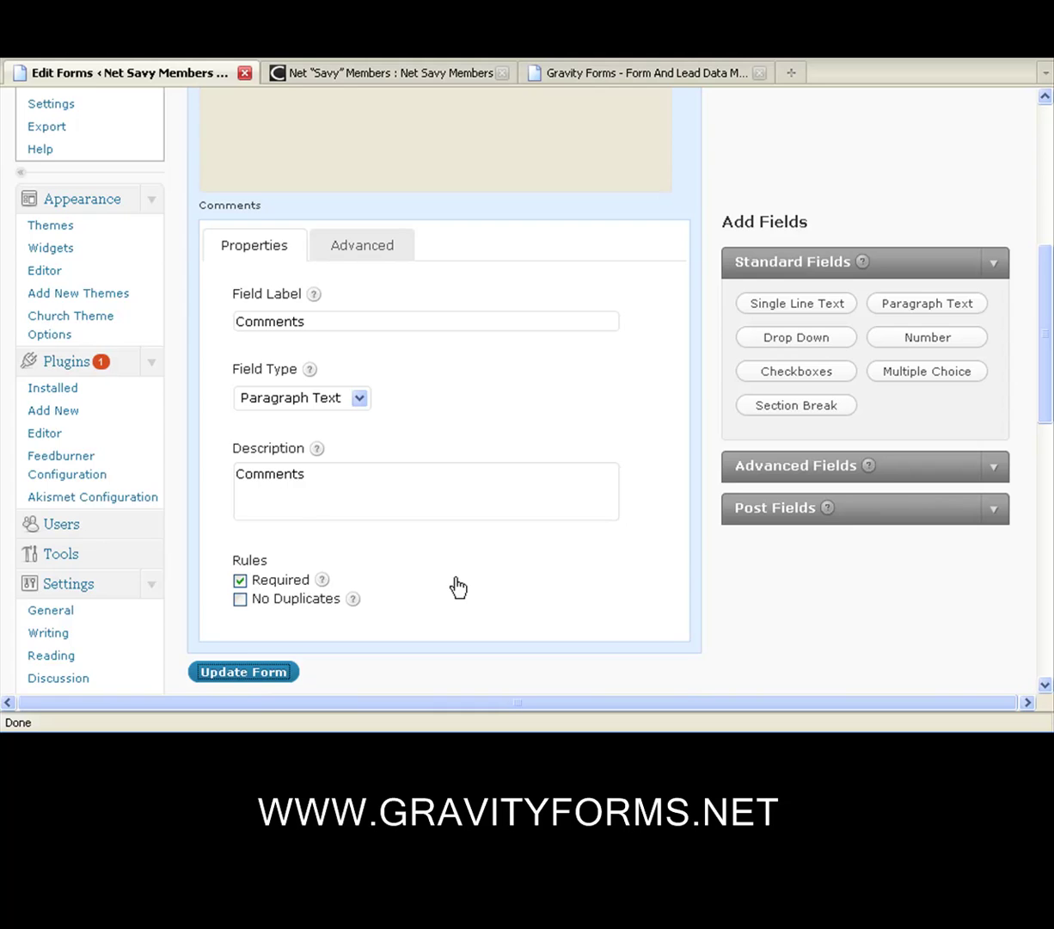
scroll(459, 587, up, 4)
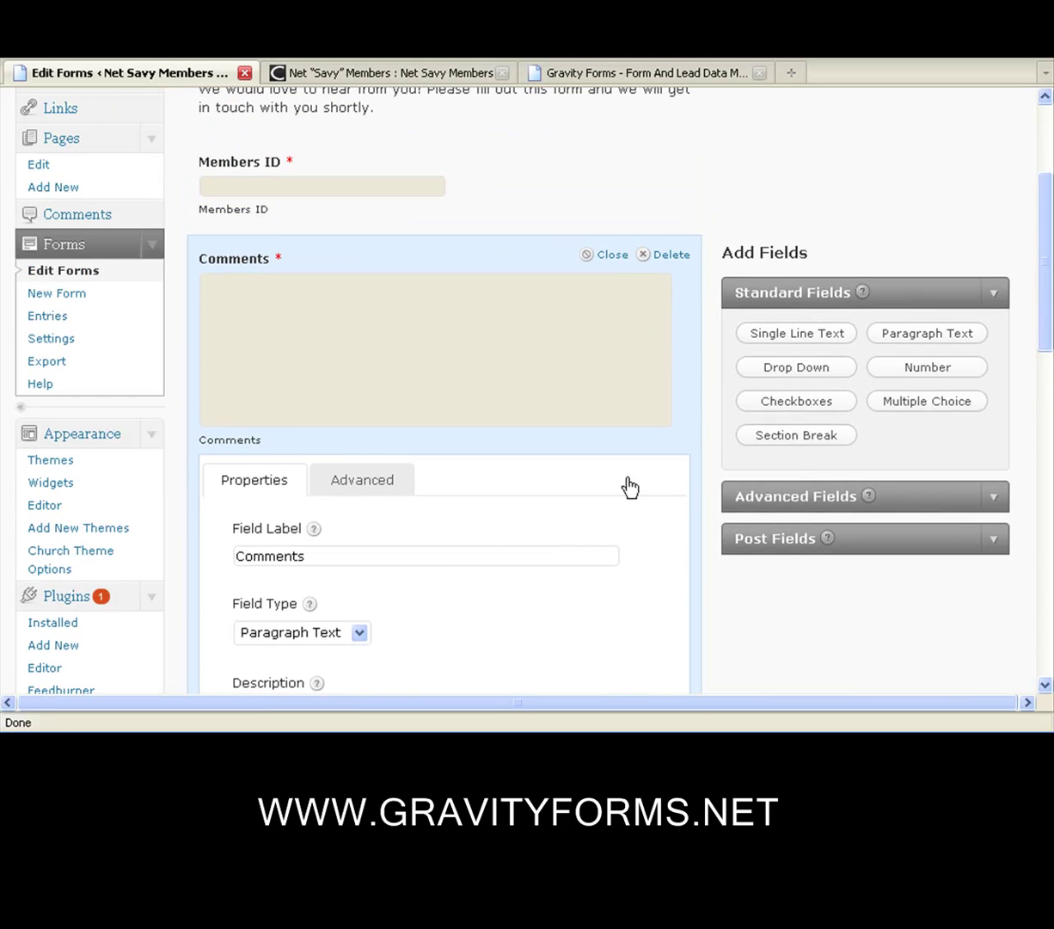
click(613, 258)
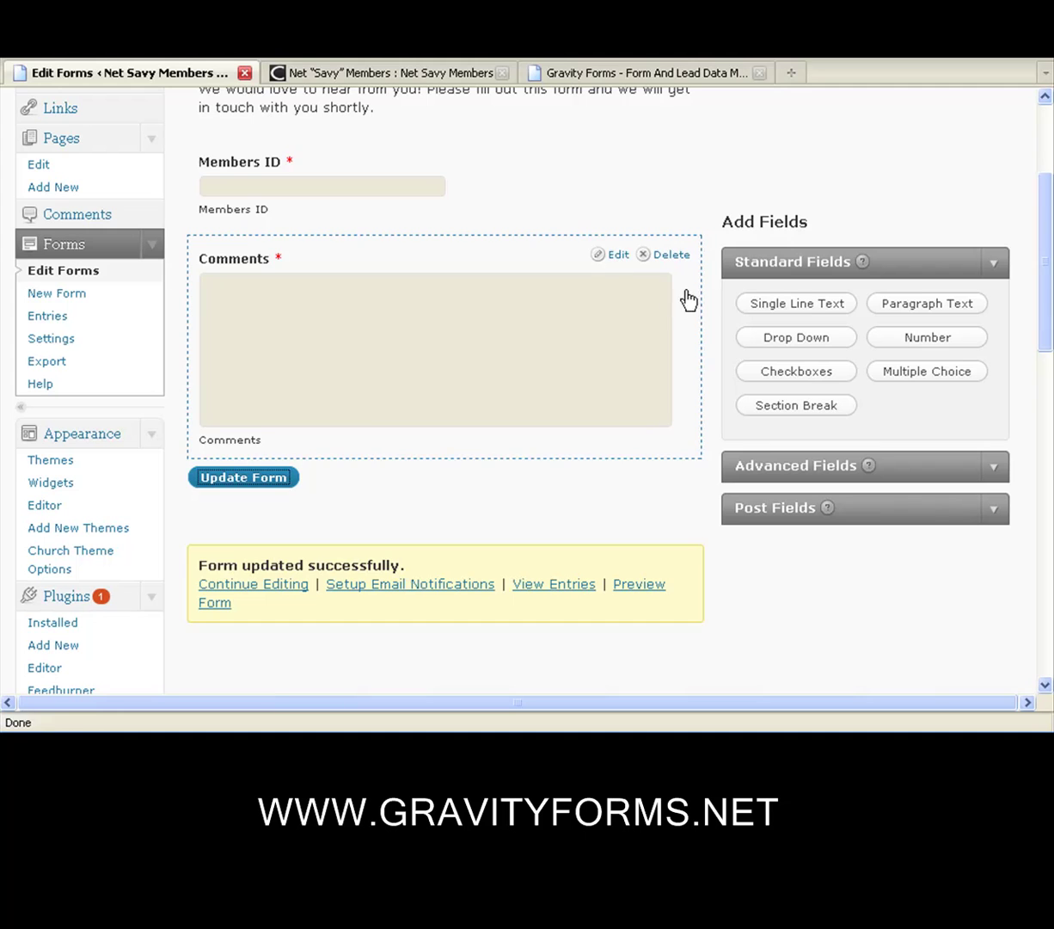
Add a Checkboxes field with "Class Room Survey" as both its field label and description.
click(778, 376)
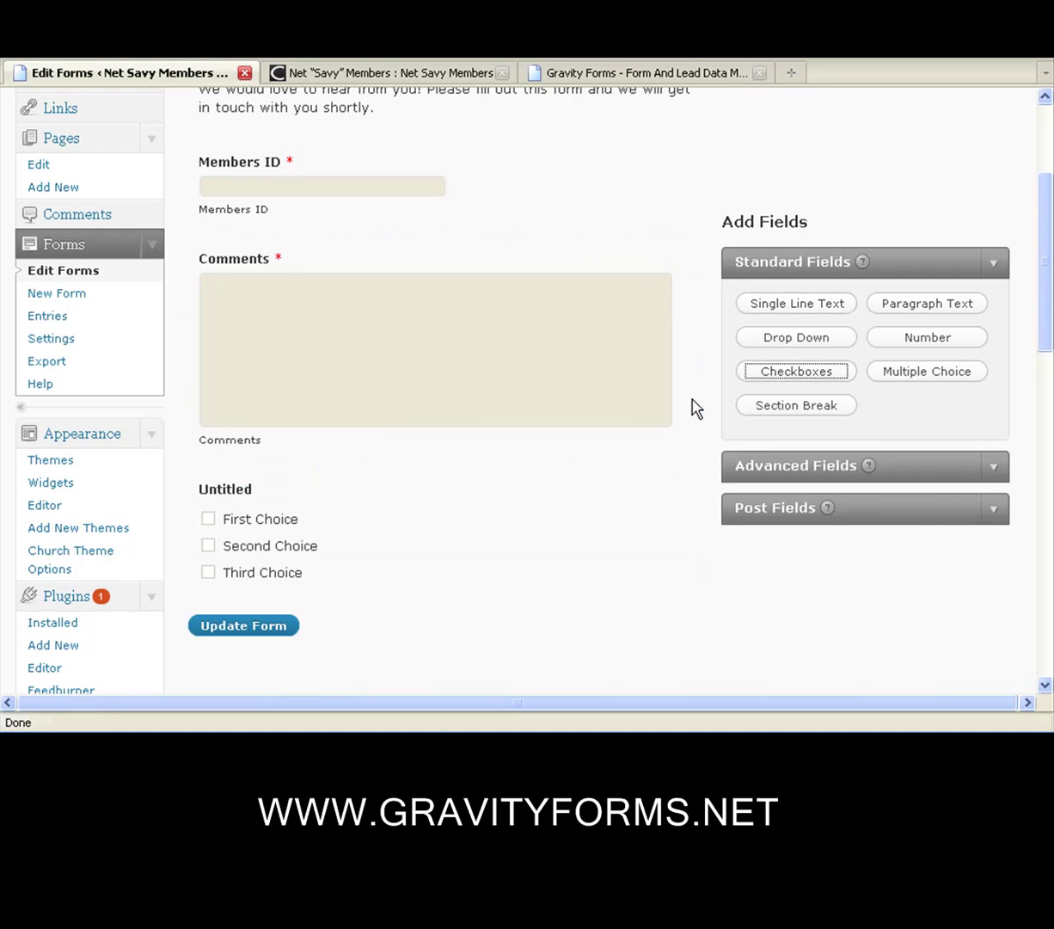
mouse_move(371, 530)
click(616, 487)
scroll(900, 500, down, 8)
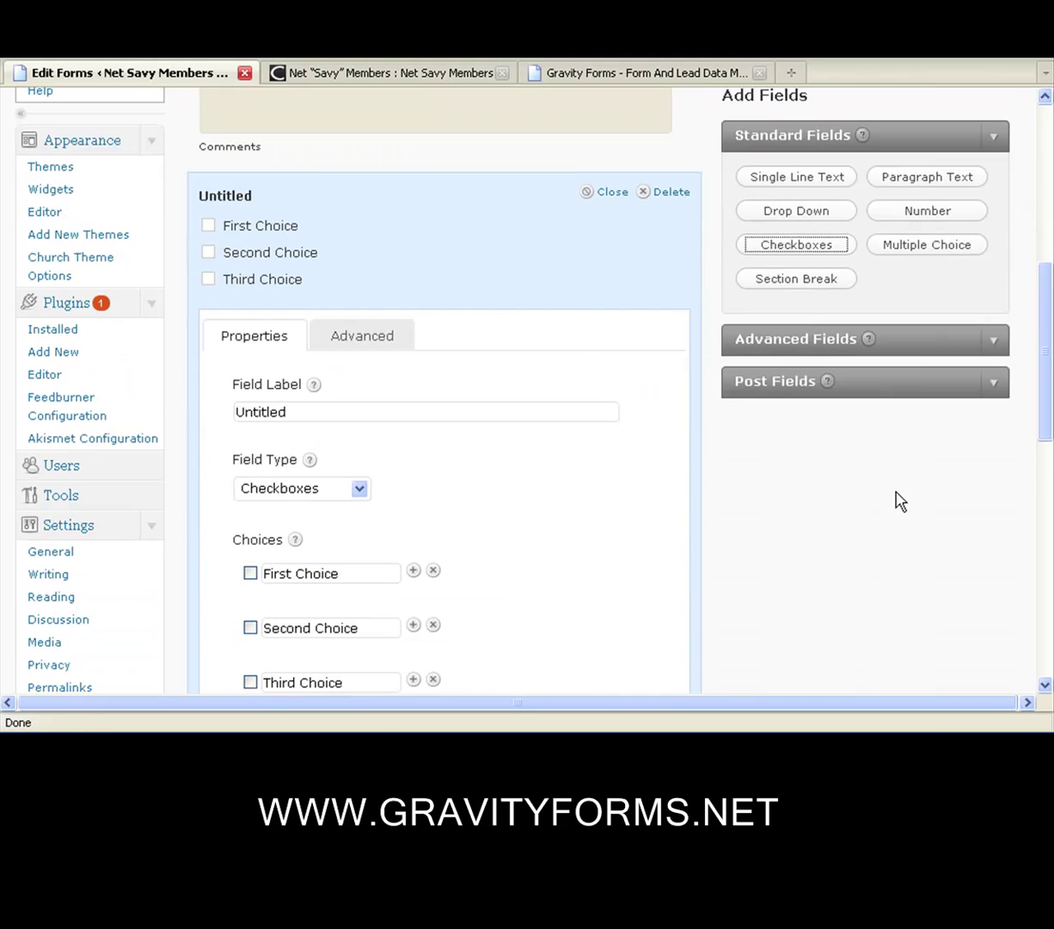
drag(313, 235, 223, 229)
text(Sur)
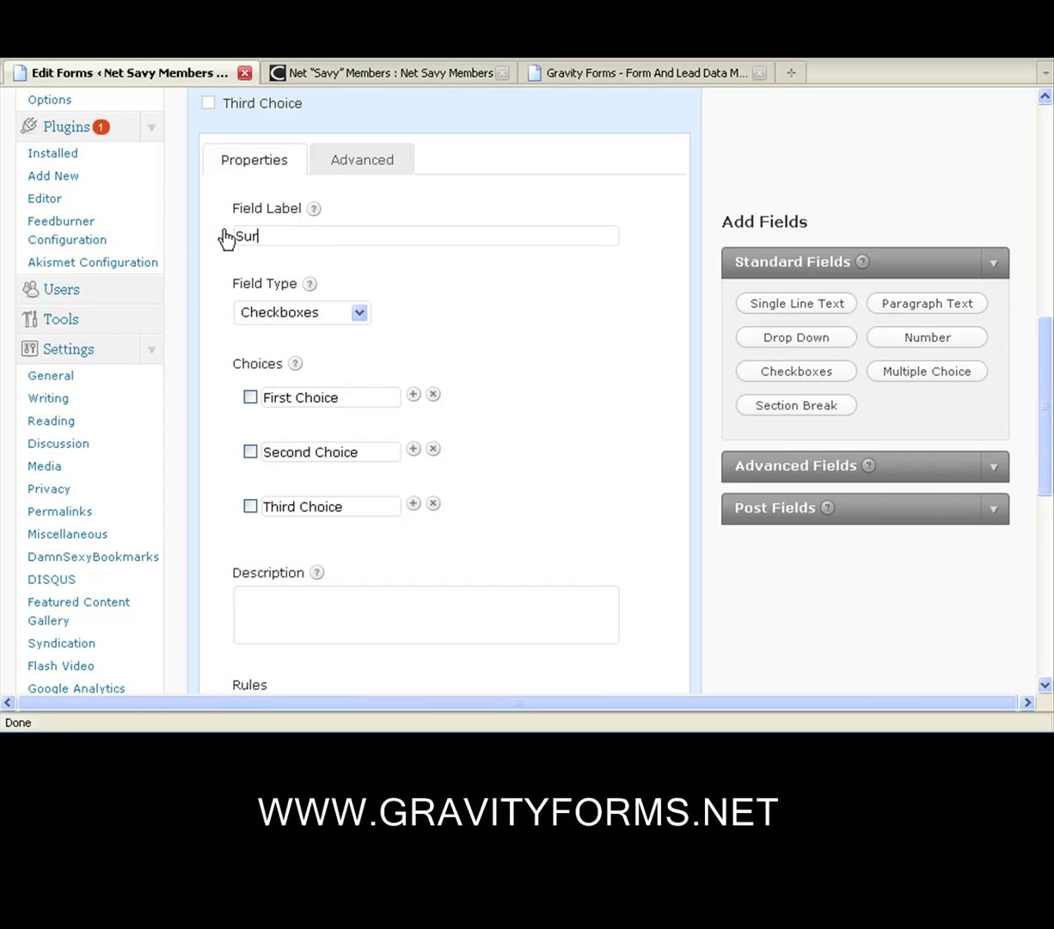
key(BackSpace)
text(C)
drag(358, 235, 189, 251)
key(ctrl+c)
click(253, 601)
key(ctrl+v)
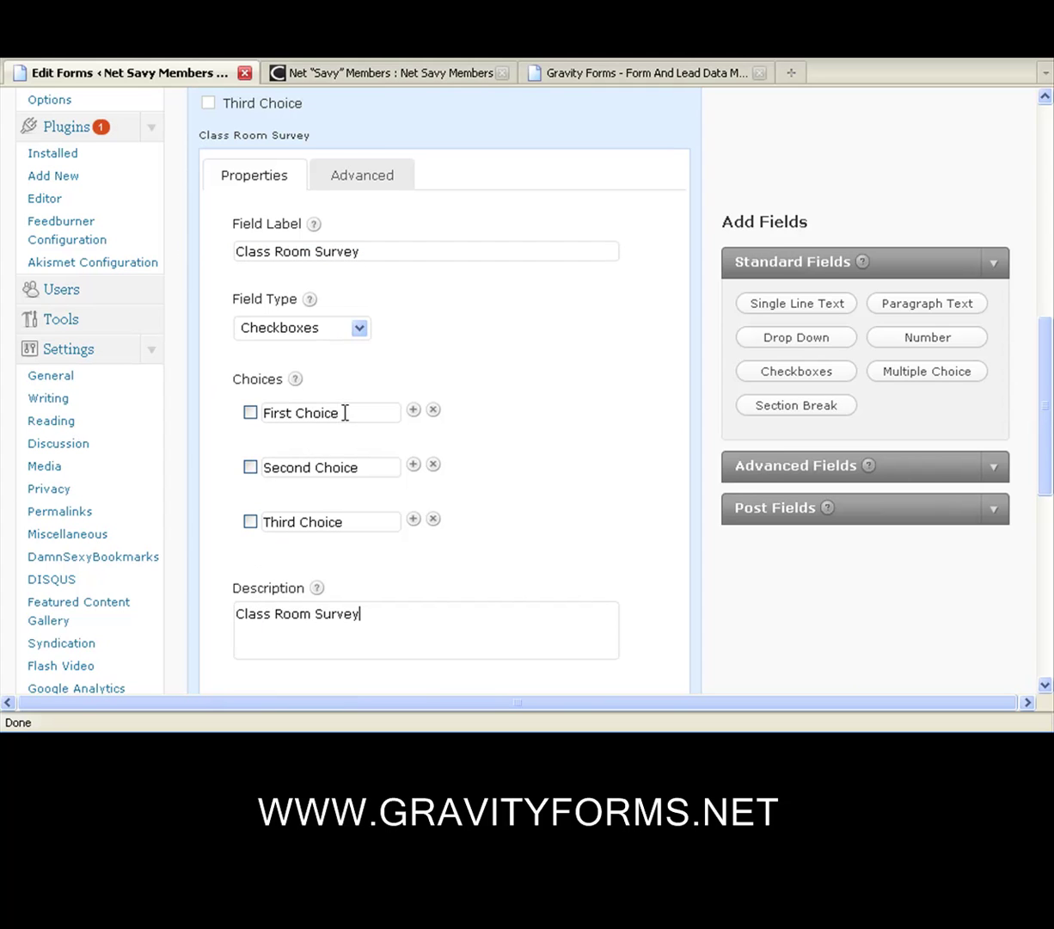
Name the three Class Room Survey checkbox choices "Very Satisfied", "Satisfied" and "Not Satisfied".
drag(341, 413, 227, 424)
text(V)
drag(371, 469, 247, 480)
text(Satisforied)
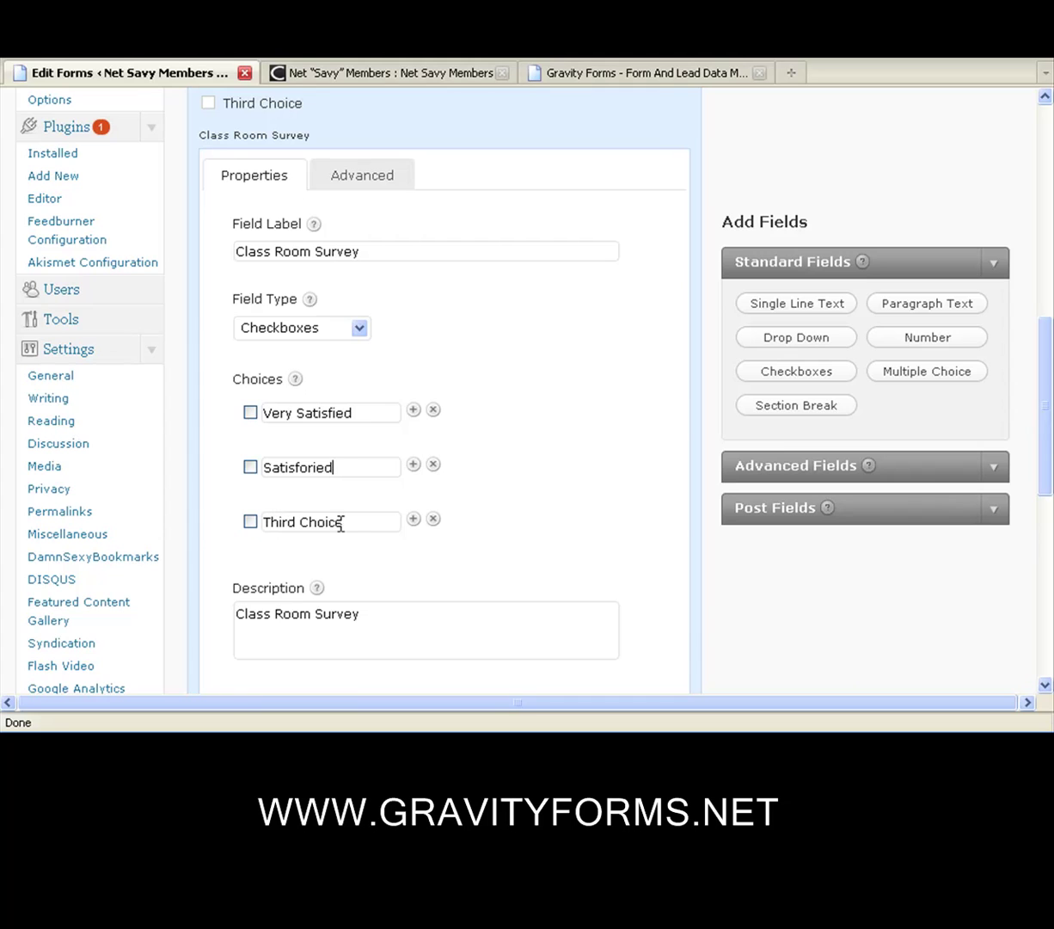
drag(341, 522, 217, 522)
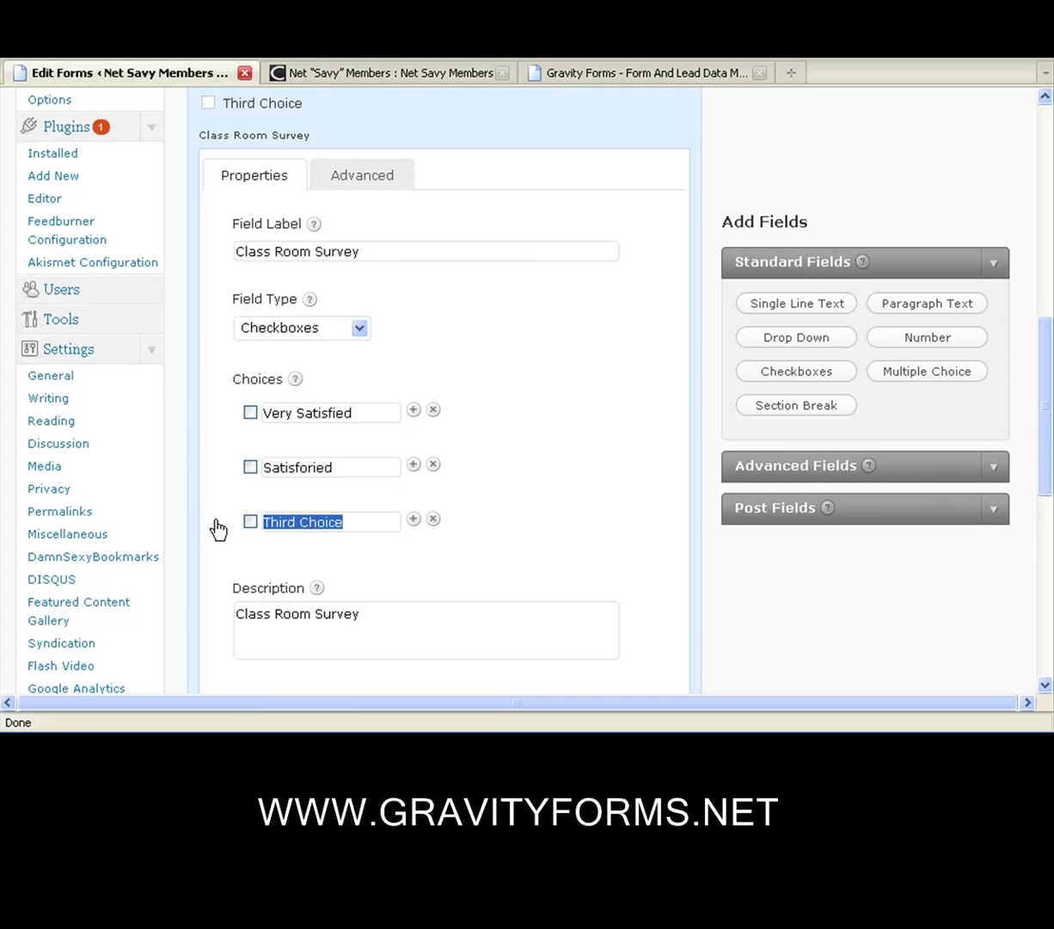
text(Not Satisfied)
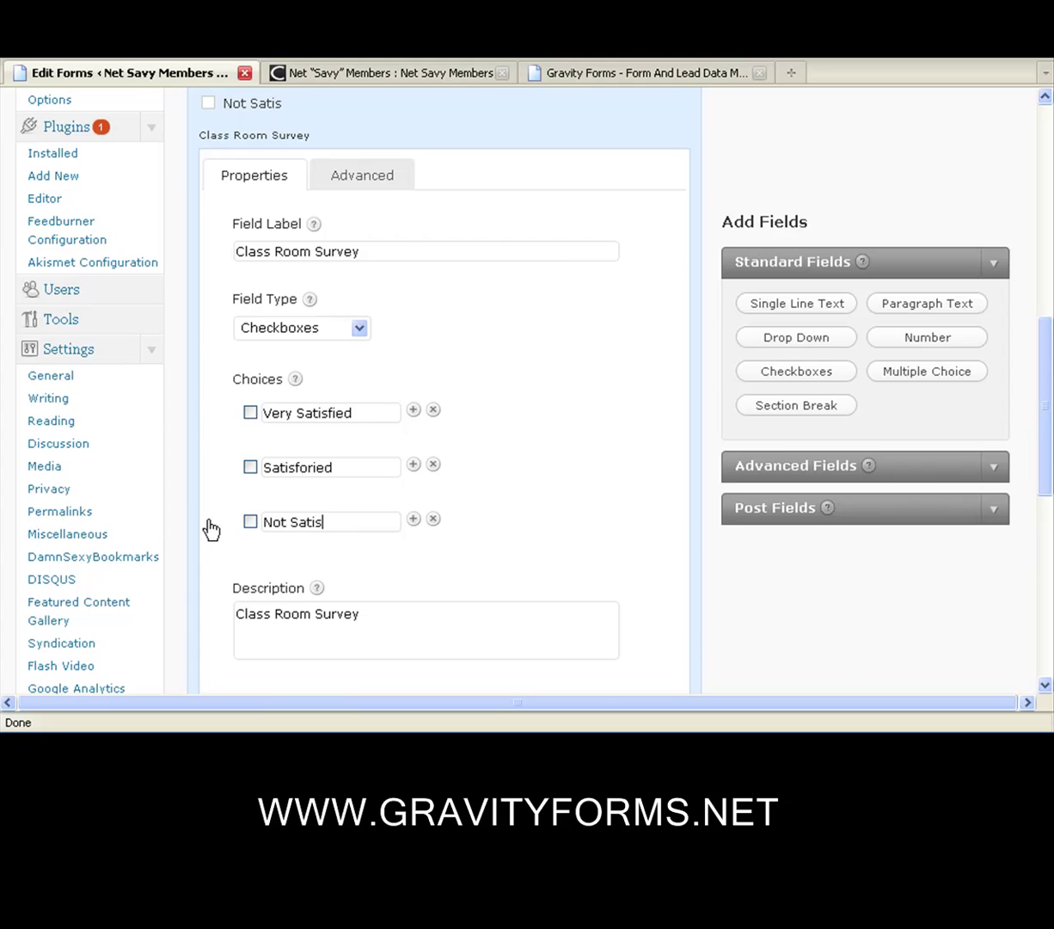
click(301, 477)
key(BackSpace)
key(BackSpace)
key(Delete)
Make the Class Room Survey checkboxes field required, update the form and close the field's settings.
scroll(348, 607, down, 3)
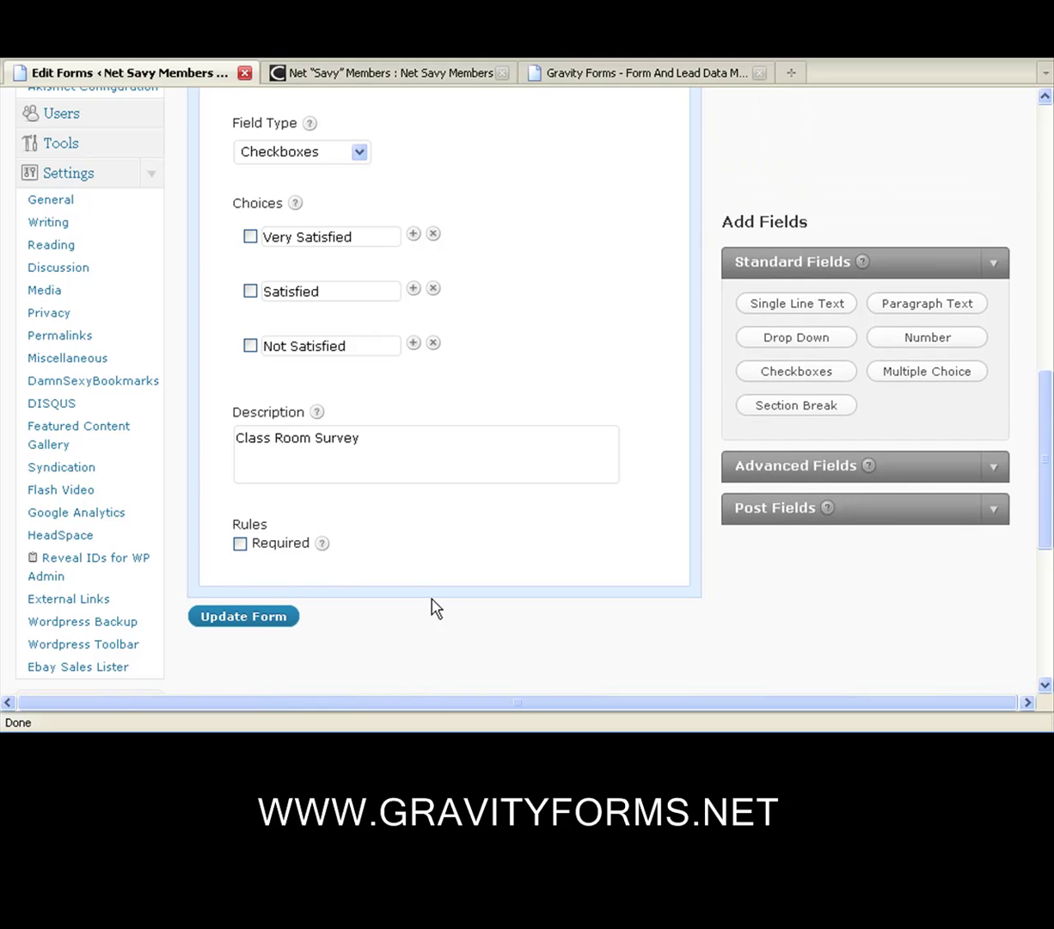
click(240, 544)
click(240, 622)
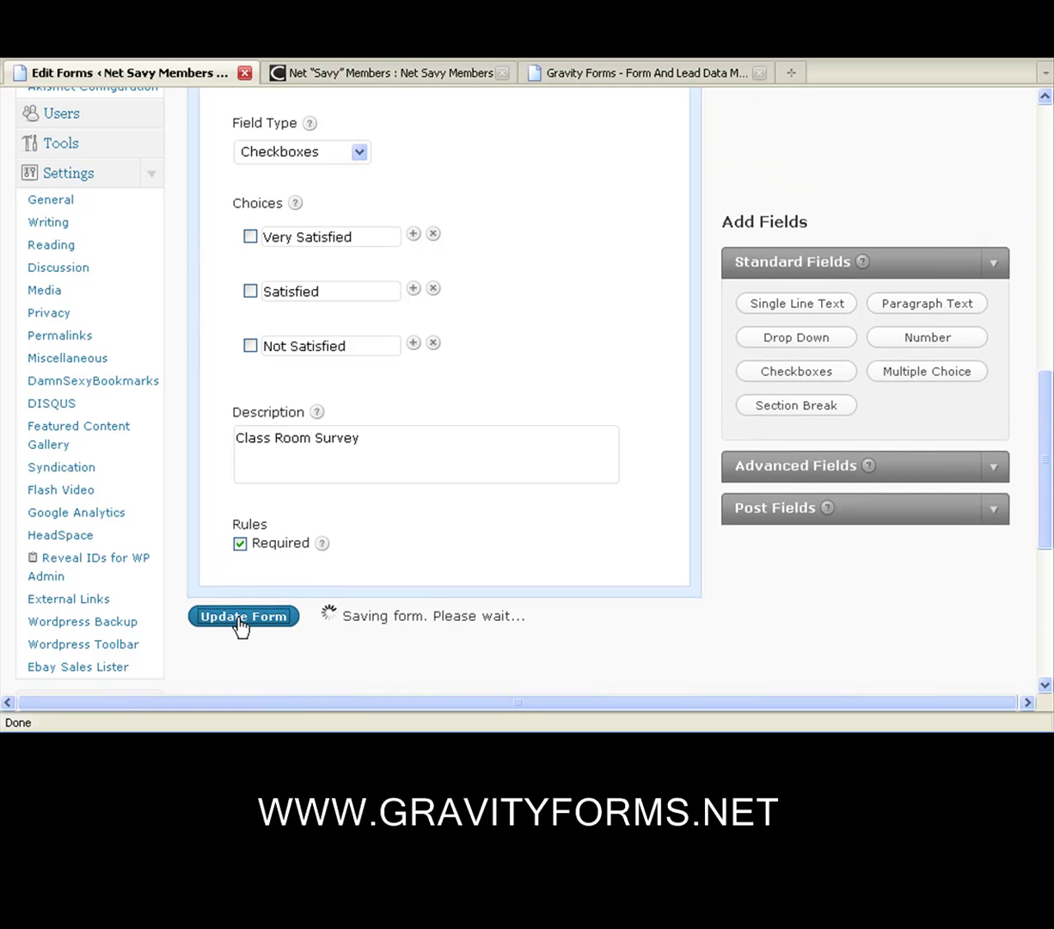
scroll(818, 605, up, 6)
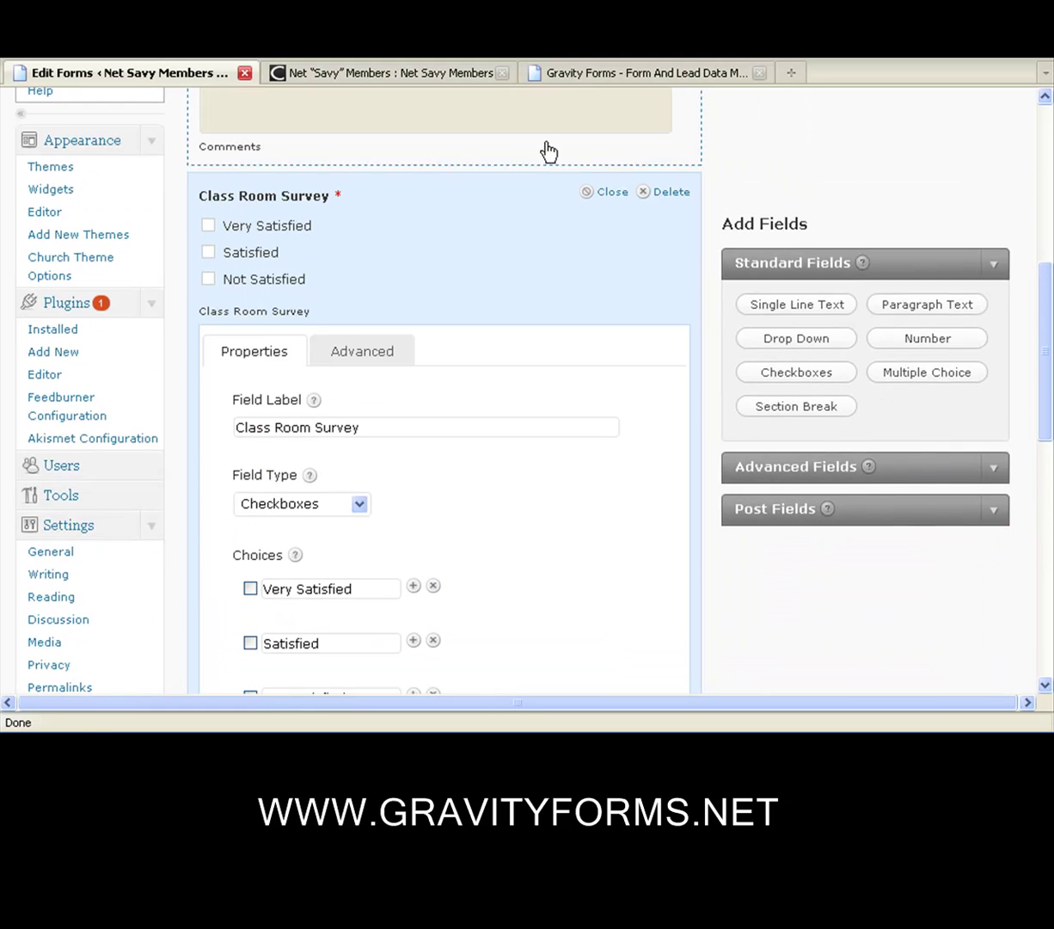
click(611, 200)
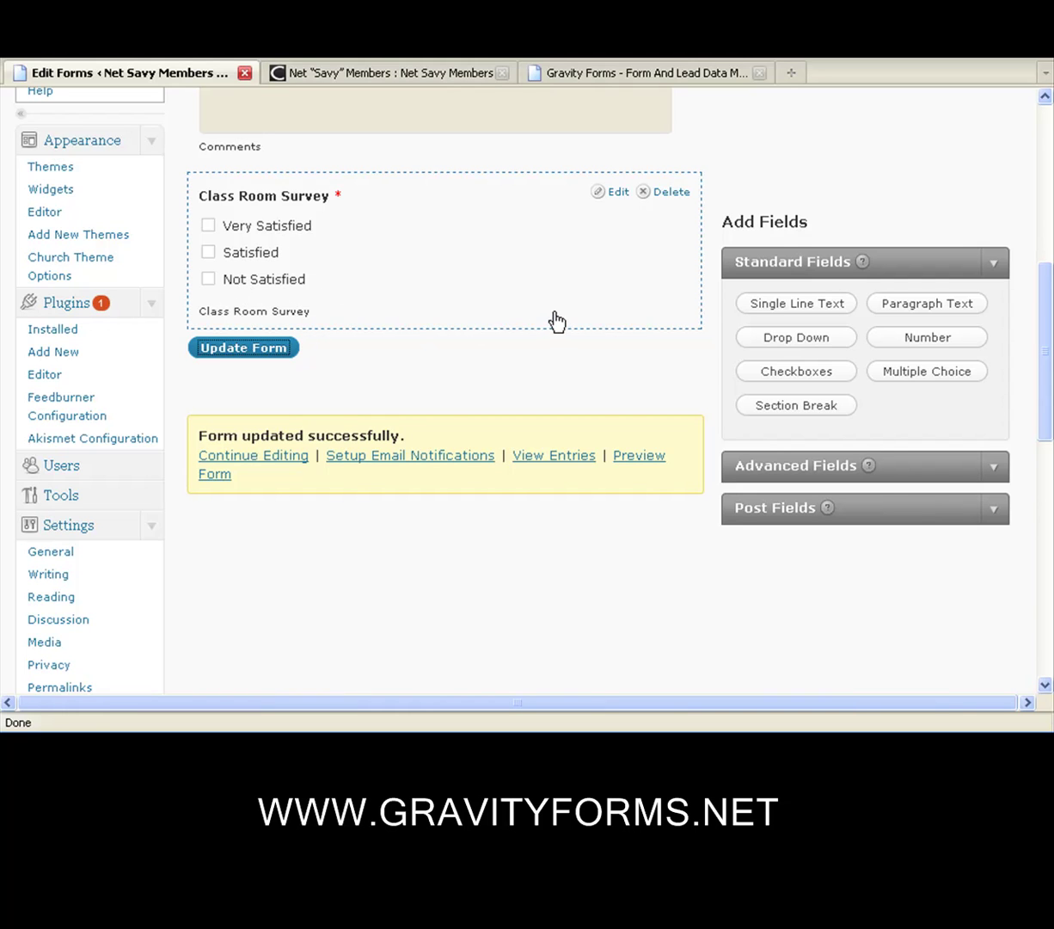
Add an Email field below the Class Room Survey checkboxes and give it the description "Email".
click(990, 469)
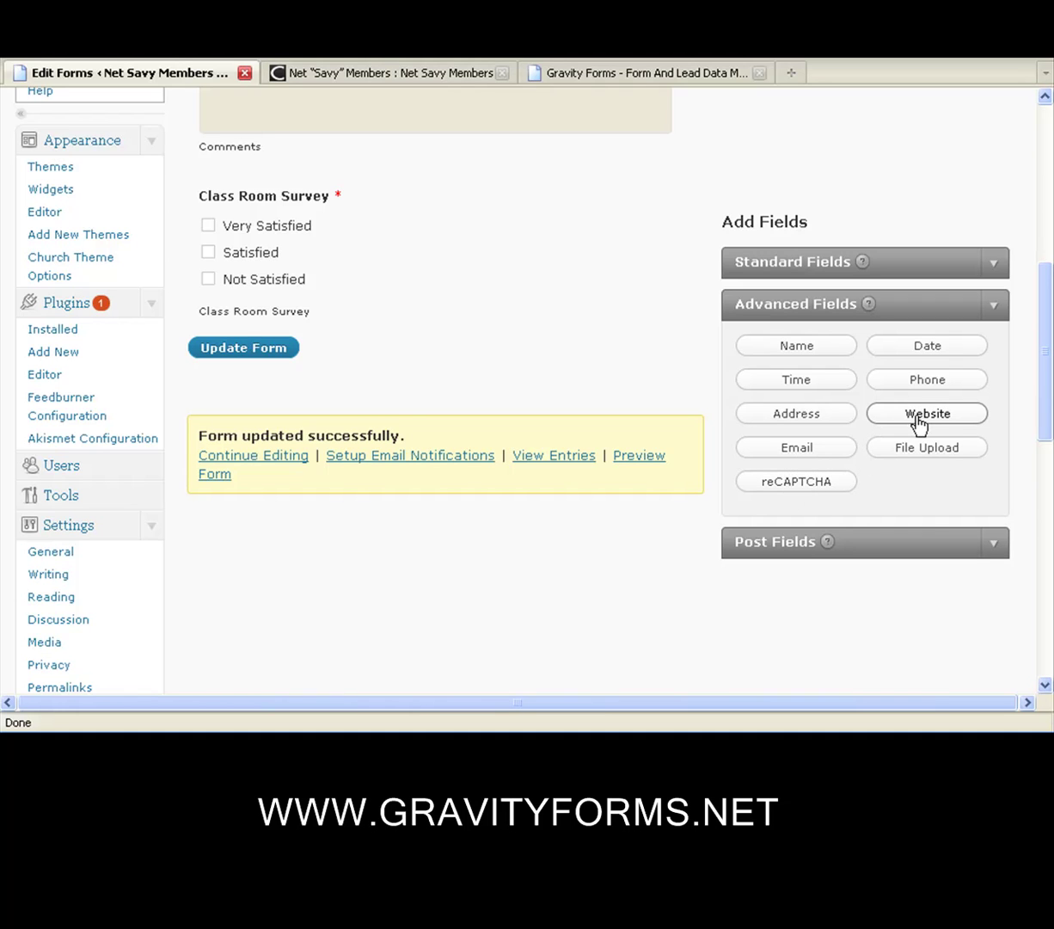
click(795, 457)
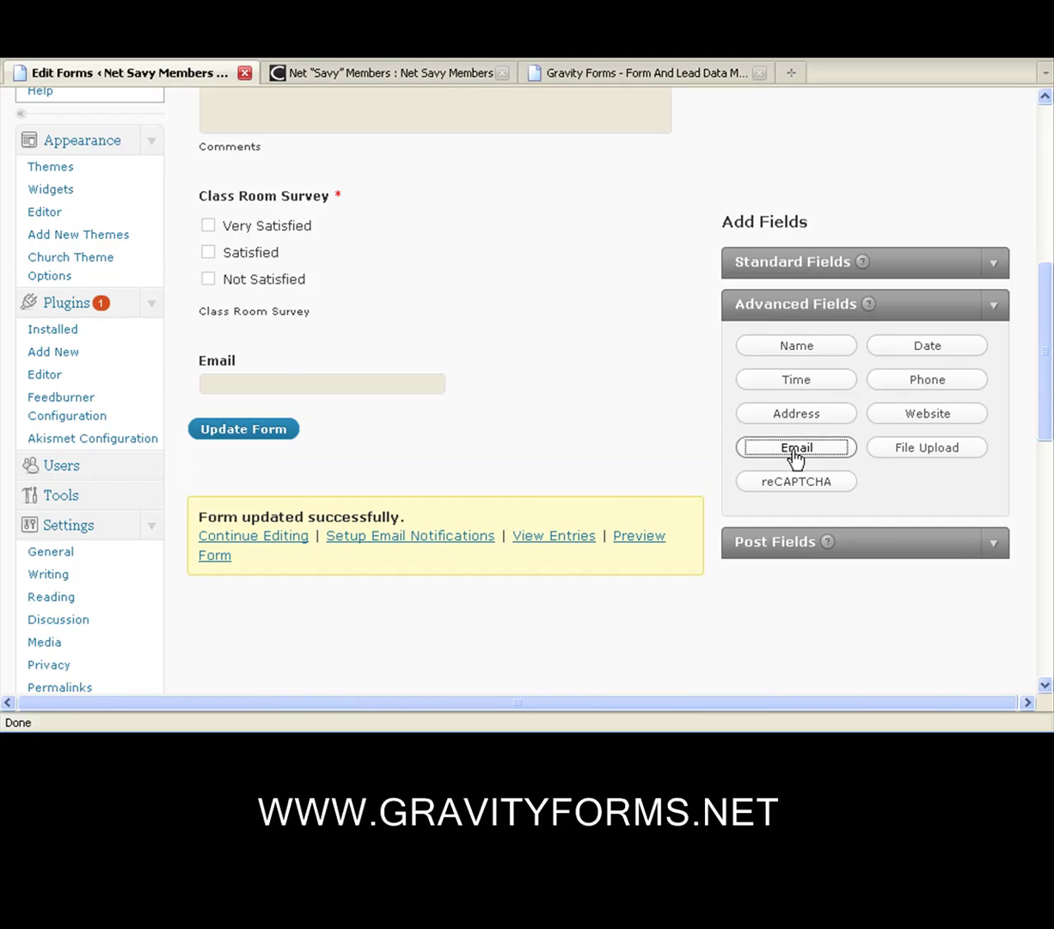
mouse_move(370, 383)
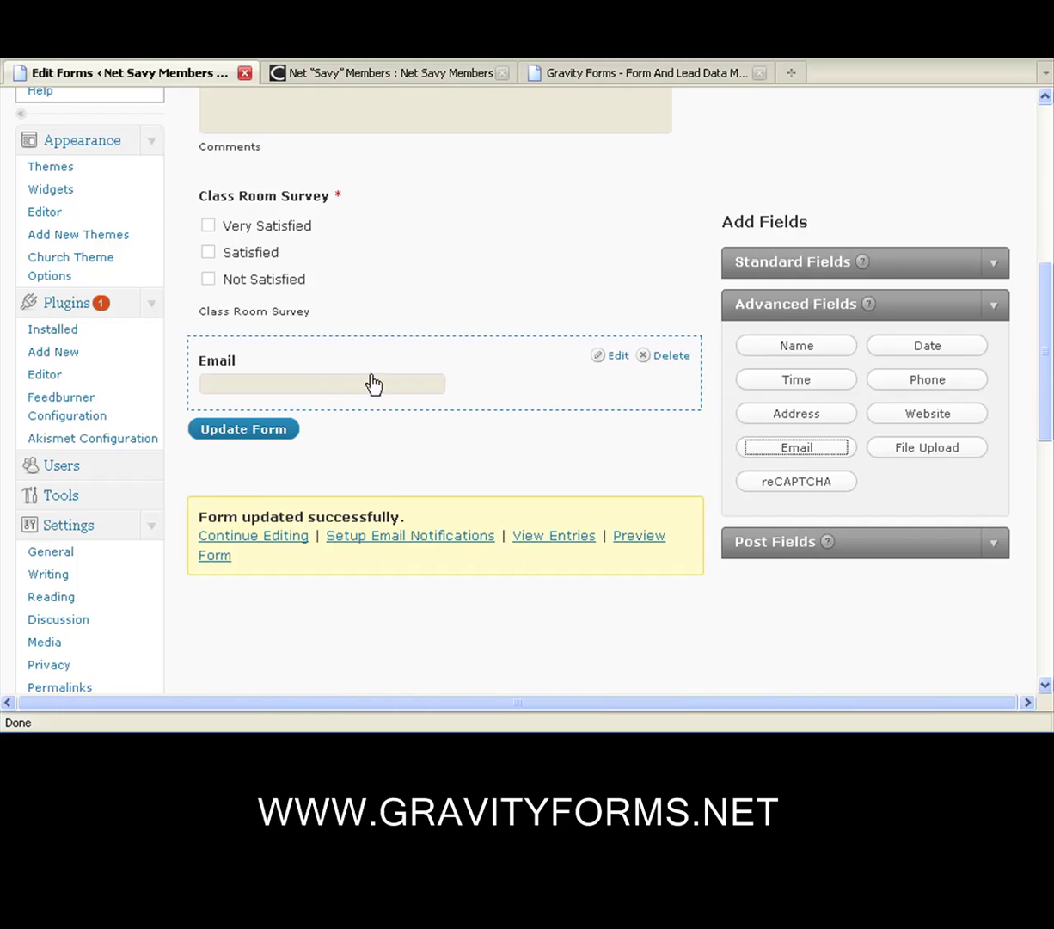
click(617, 358)
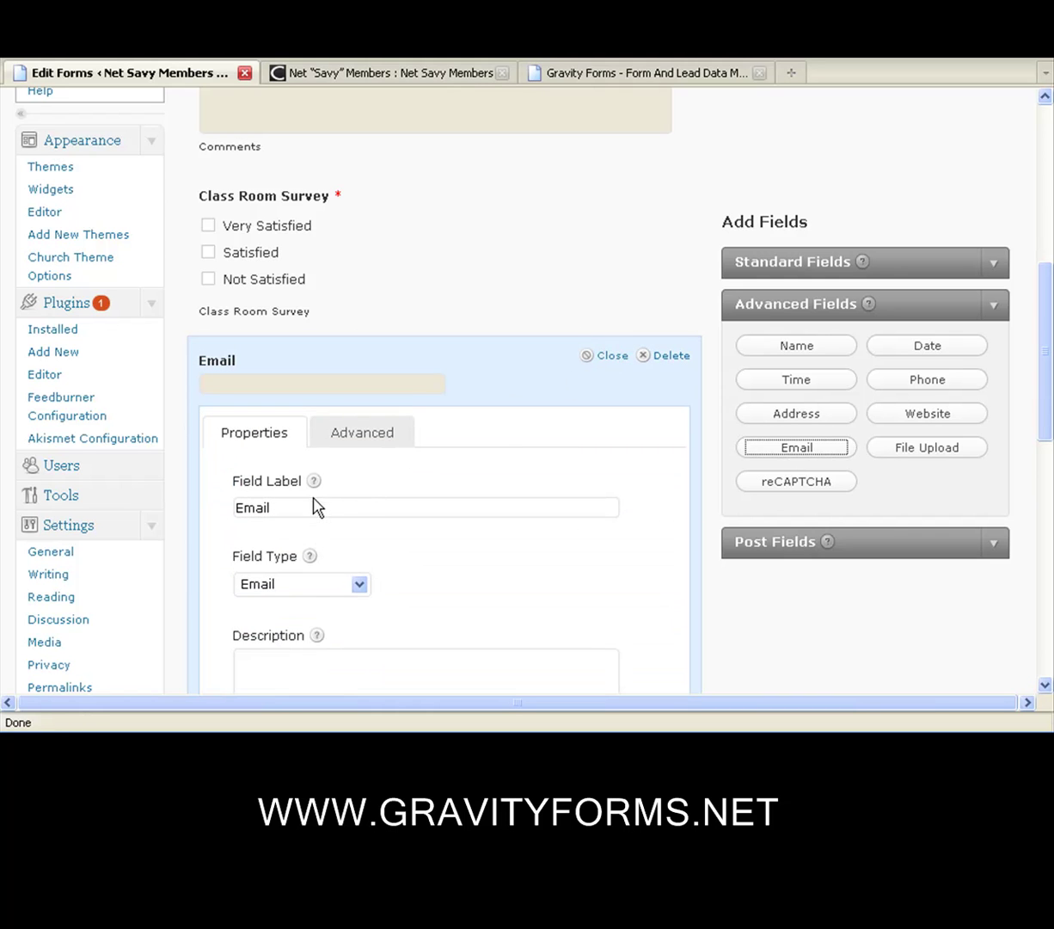
scroll(477, 475, down, 3)
click(249, 477)
text(Email)
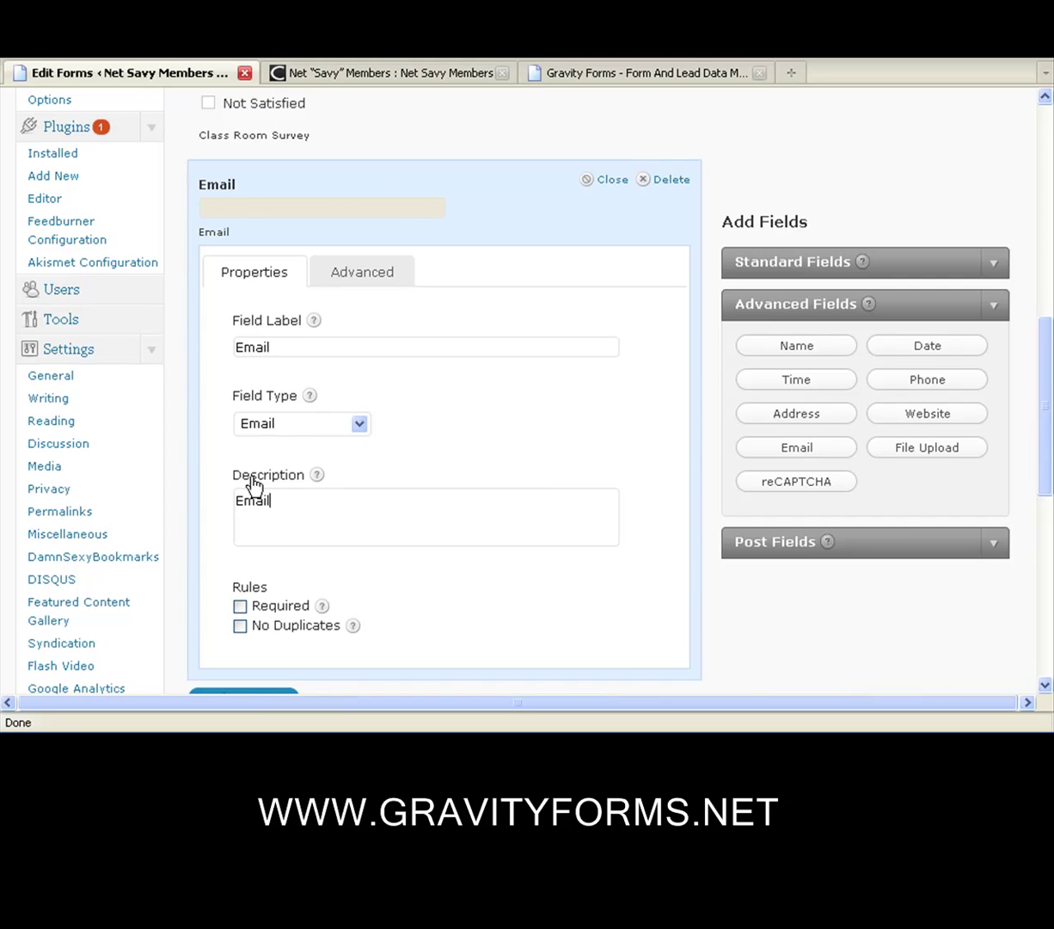
Make the Email field required, update the form and close the field's settings.
click(240, 606)
scroll(589, 470, down, 1)
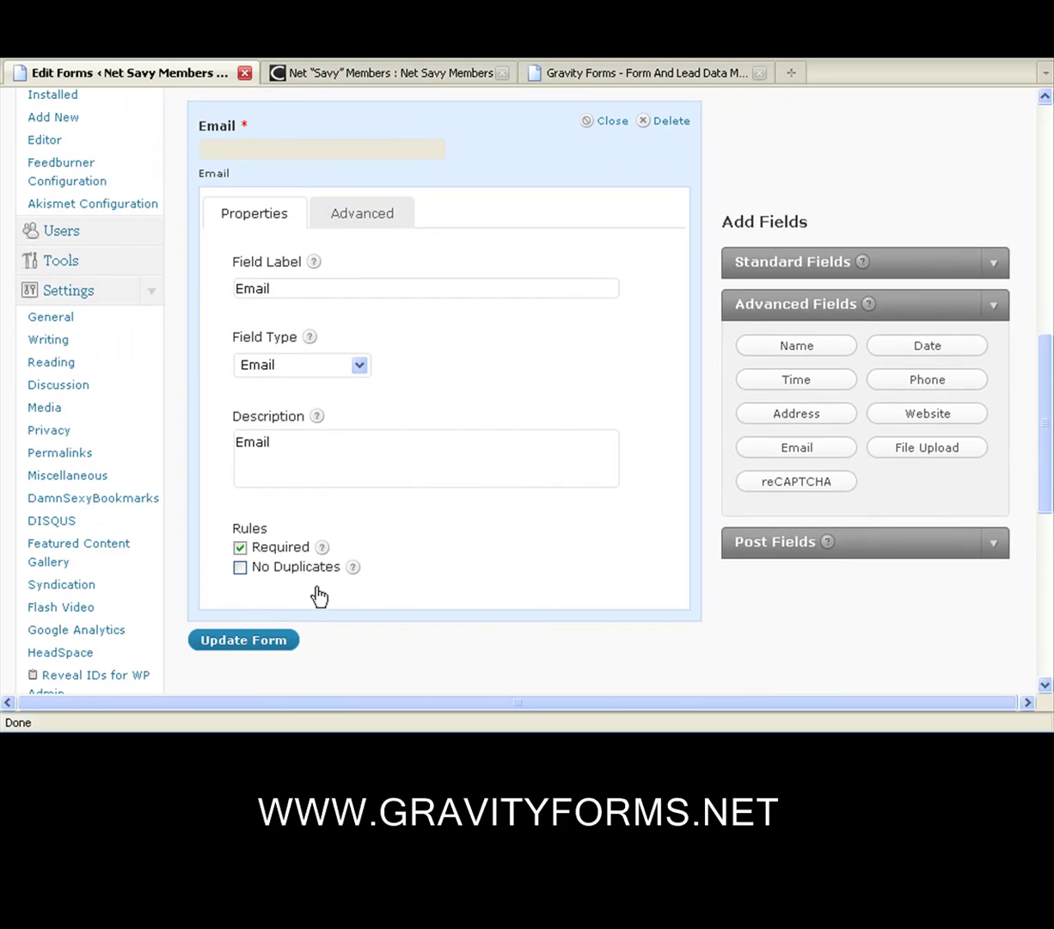
click(246, 638)
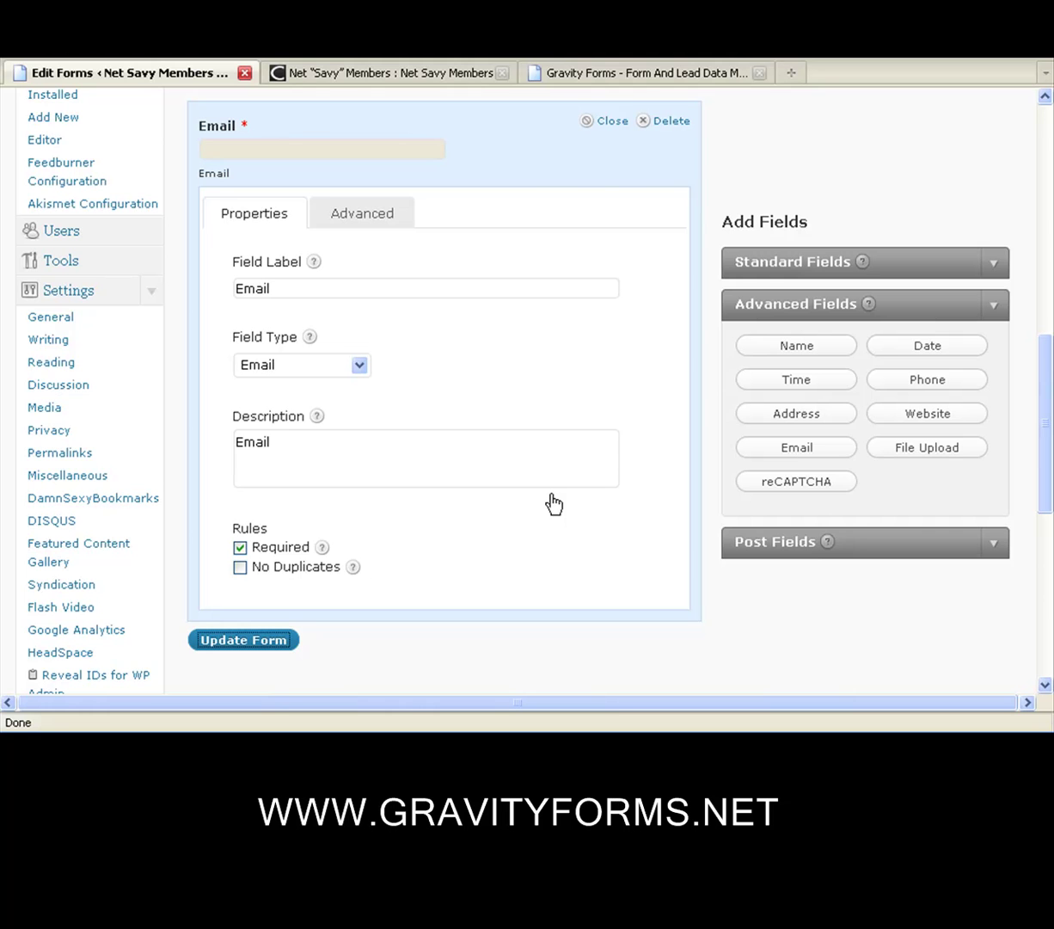
click(614, 128)
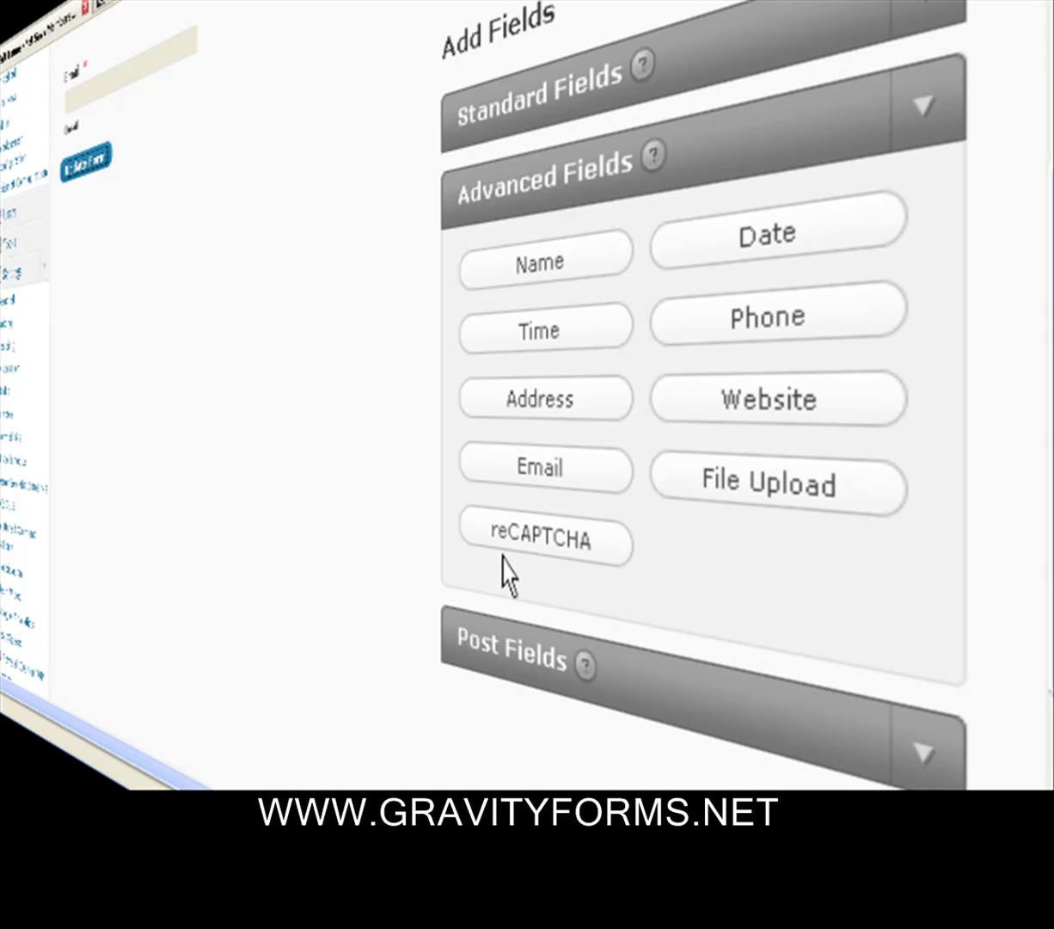
Add a reCAPTCHA field below Email and enter a validation message for it beginning "Please Enter".
click(540, 538)
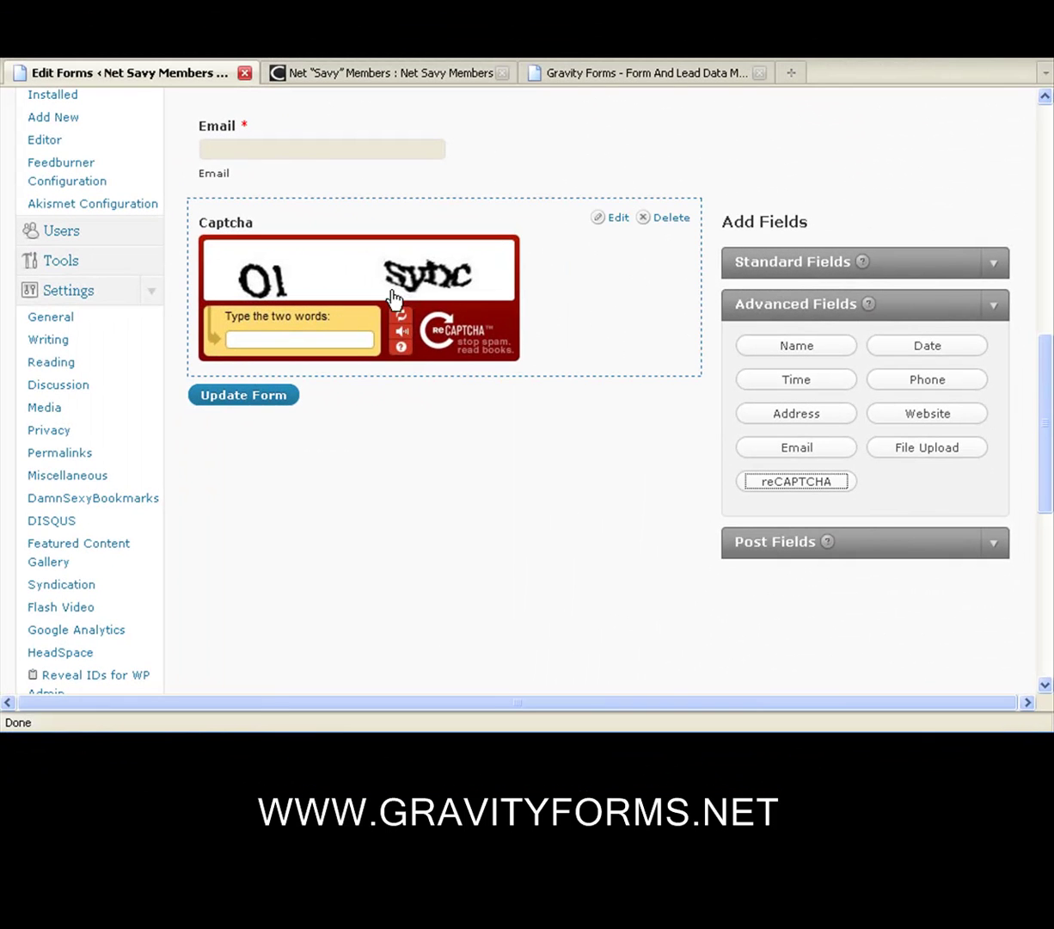
click(619, 220)
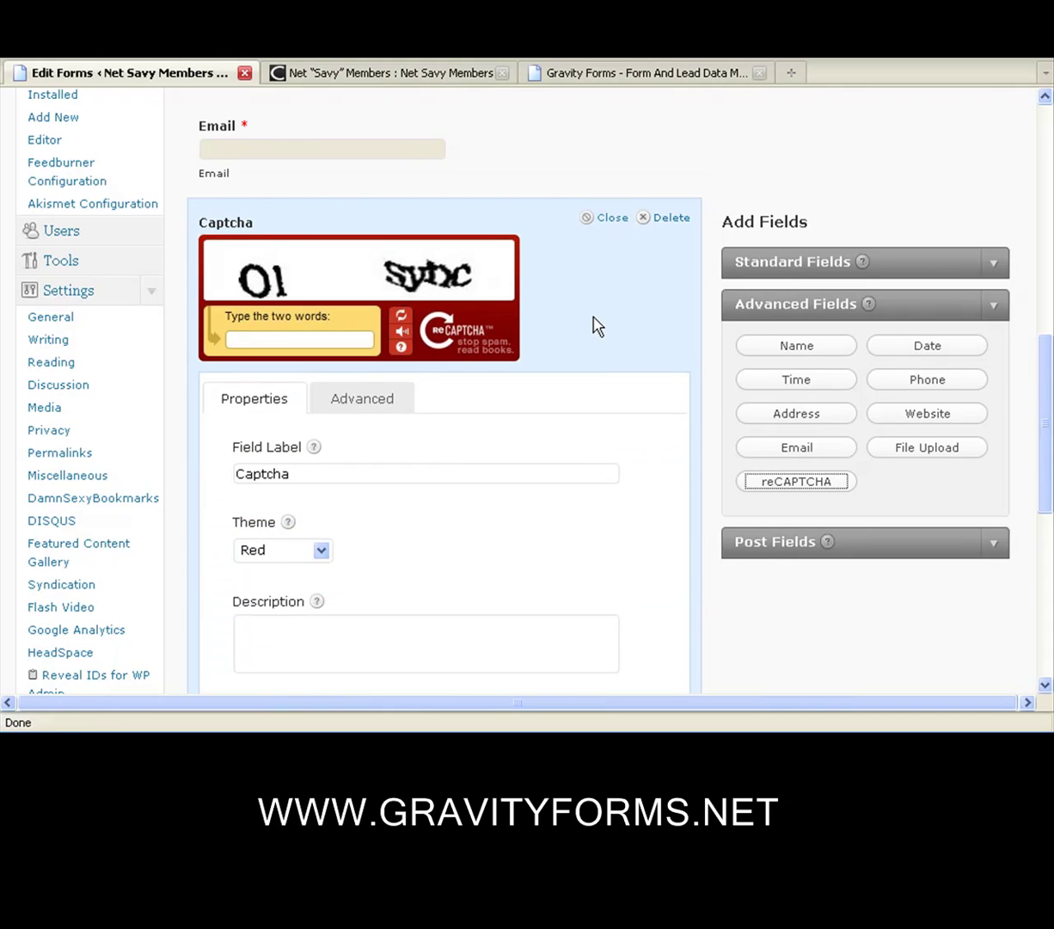
scroll(601, 324, down, 3)
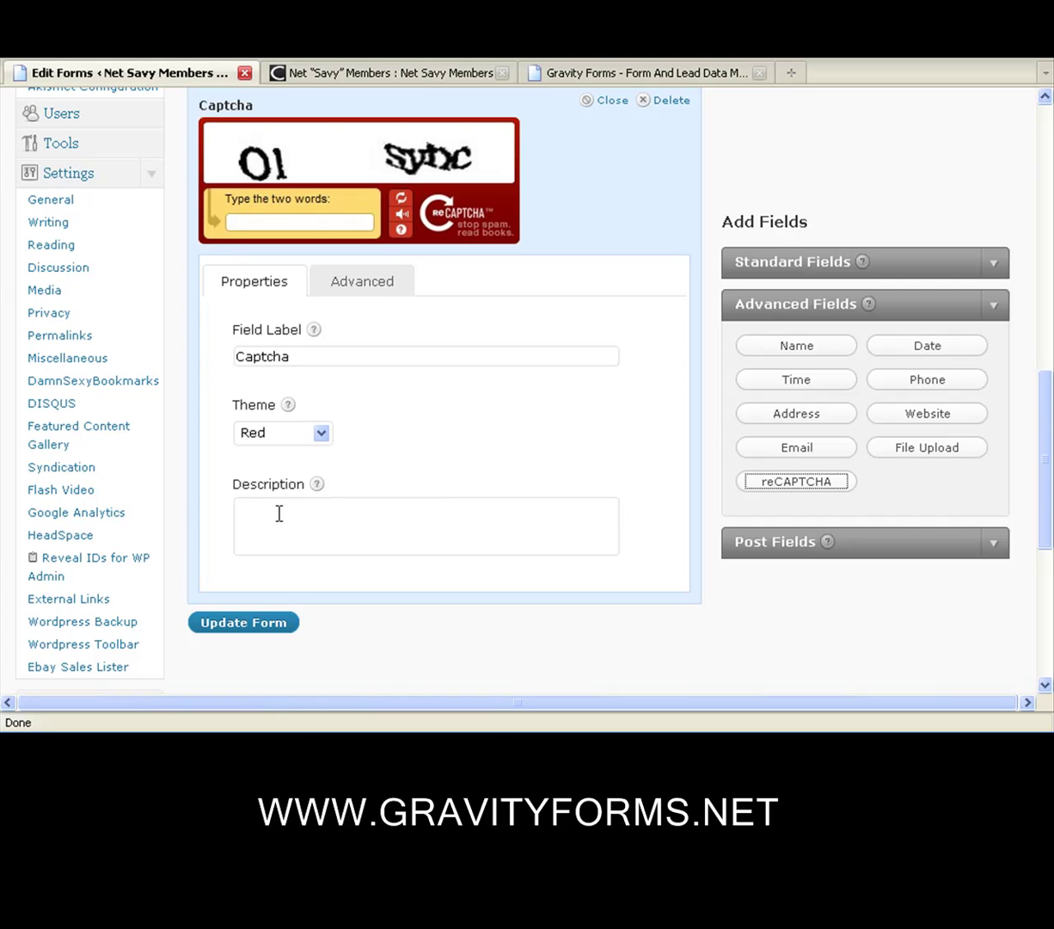
click(341, 290)
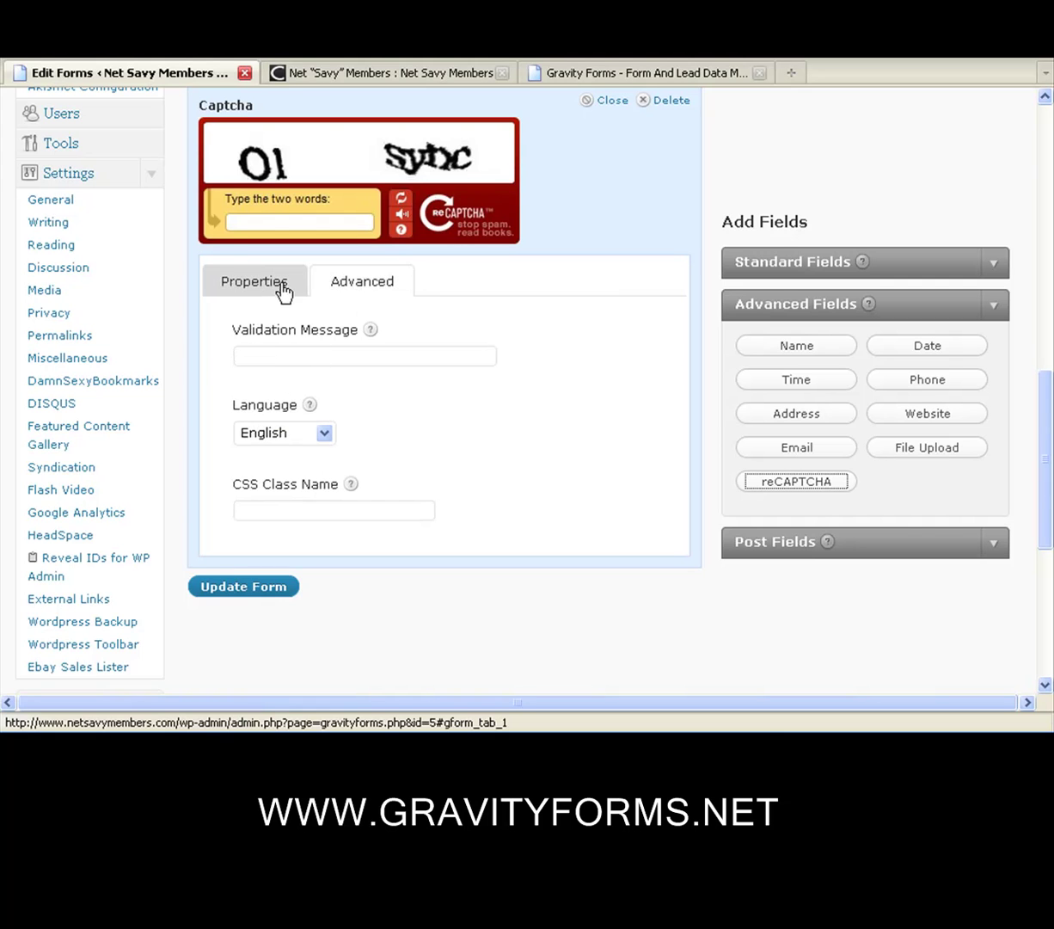
click(248, 356)
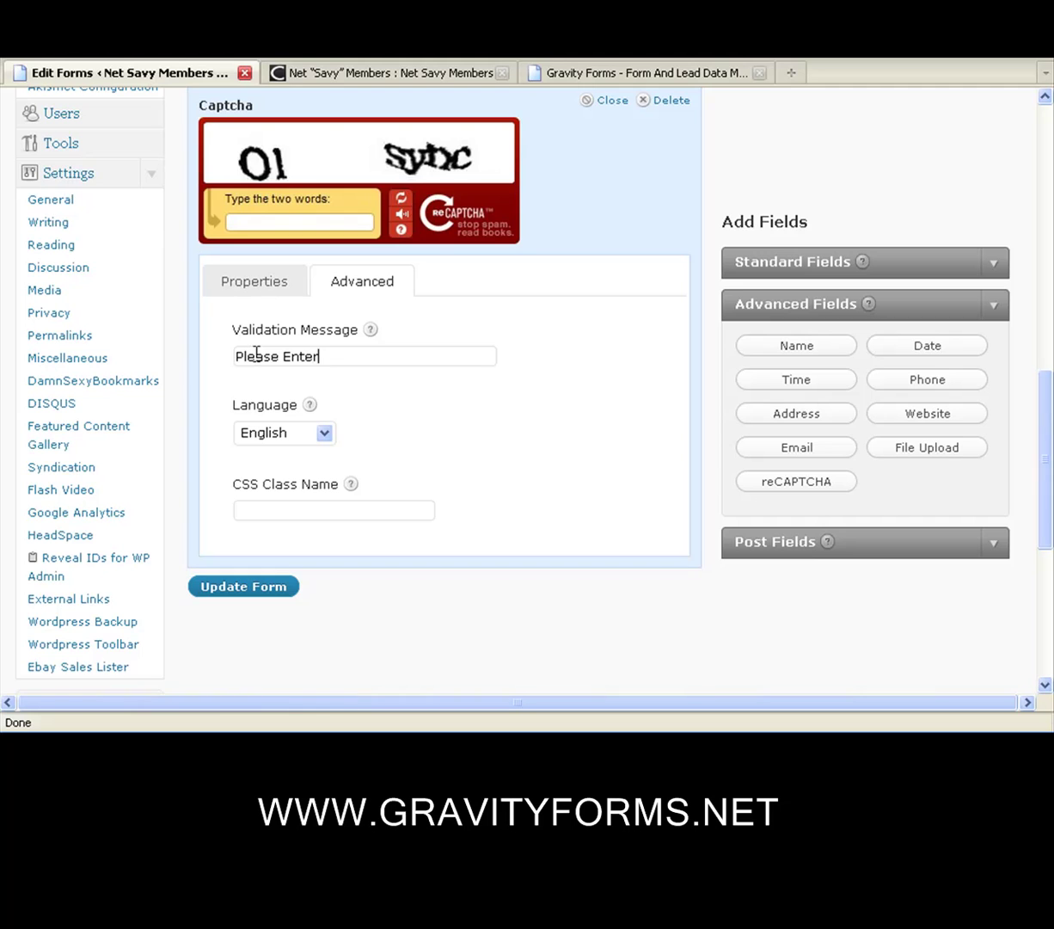
text(Please Enter a Vas)
Describe the Captcha field as "Help Us Prevent Spam Bots and enter the code you can read.", update the form and close the field's settings.
click(268, 289)
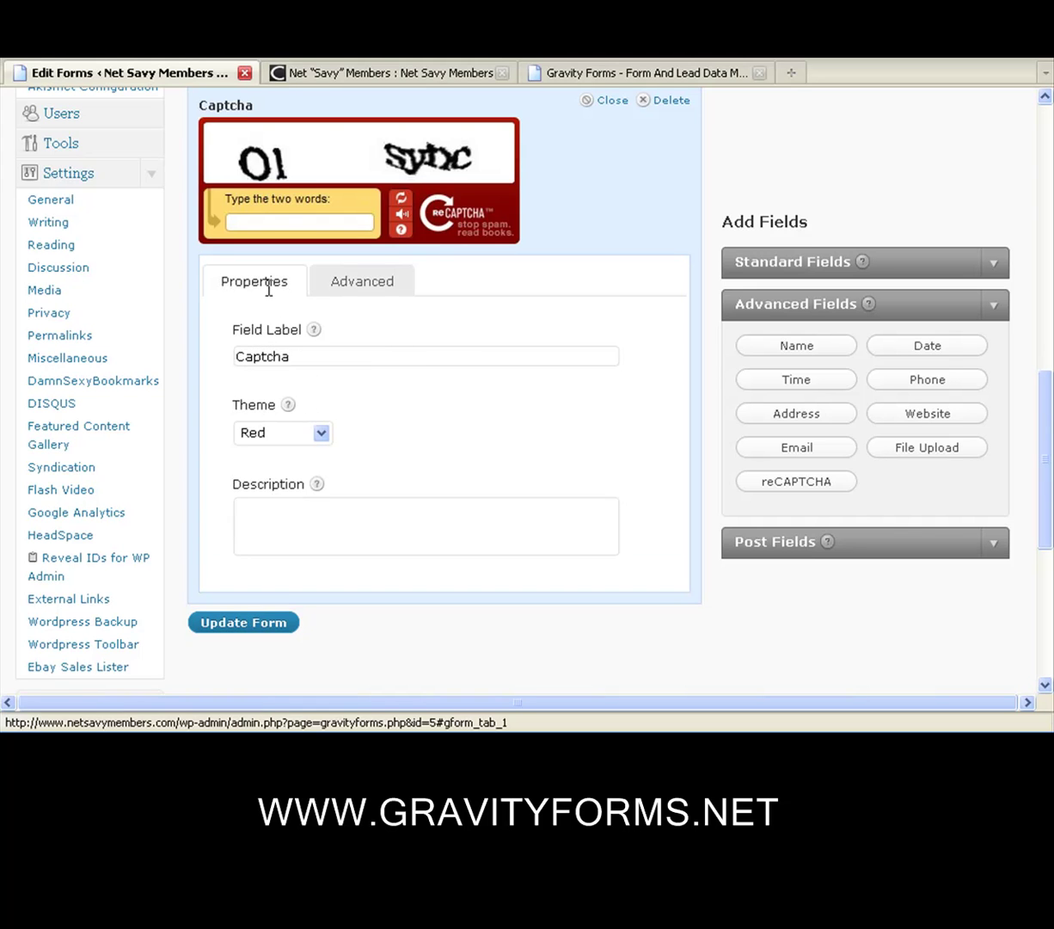
click(262, 506)
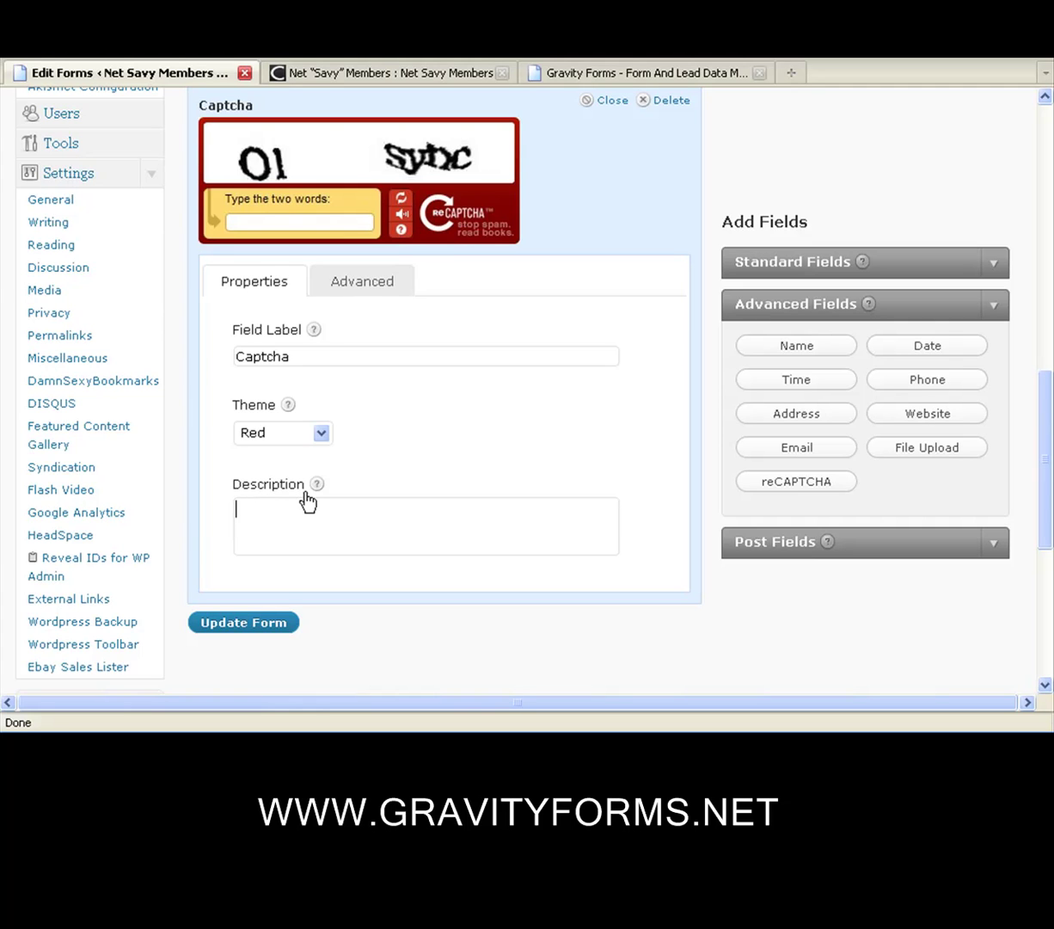
text(Help)
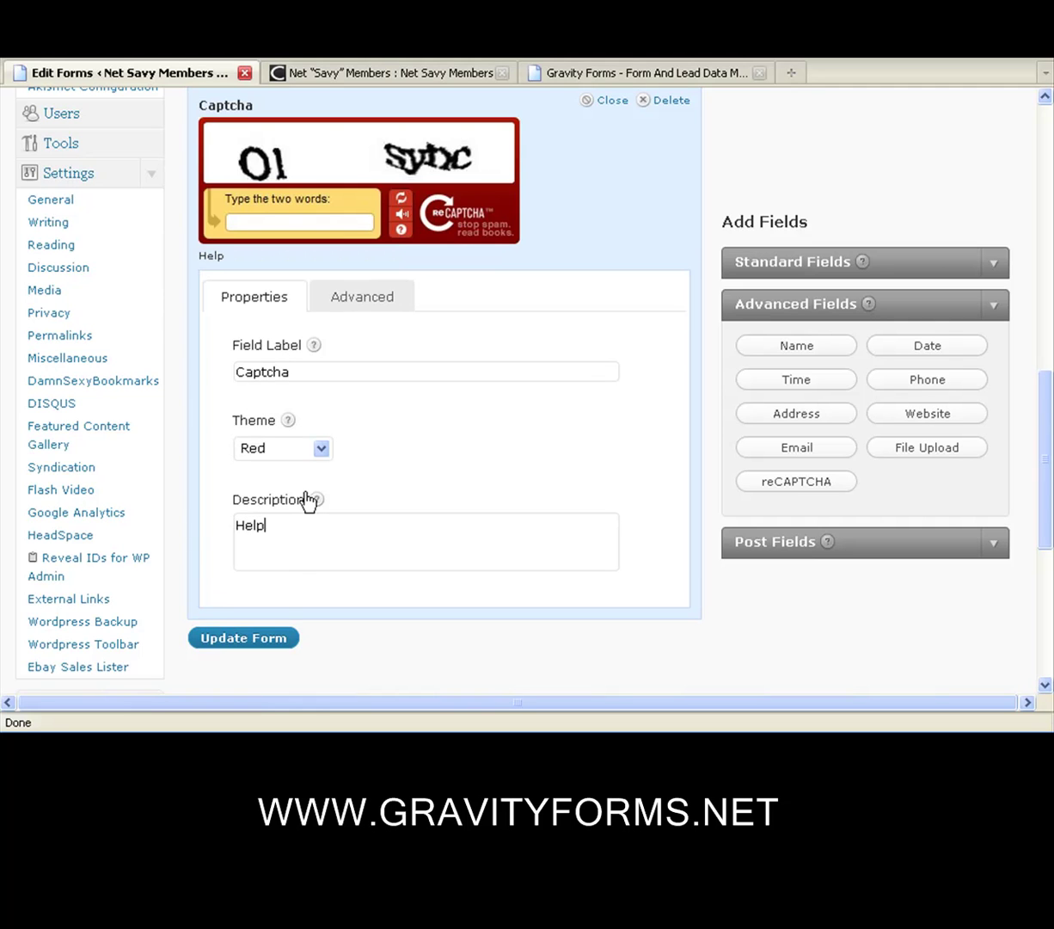
text( Us Prevent Spam Bots)
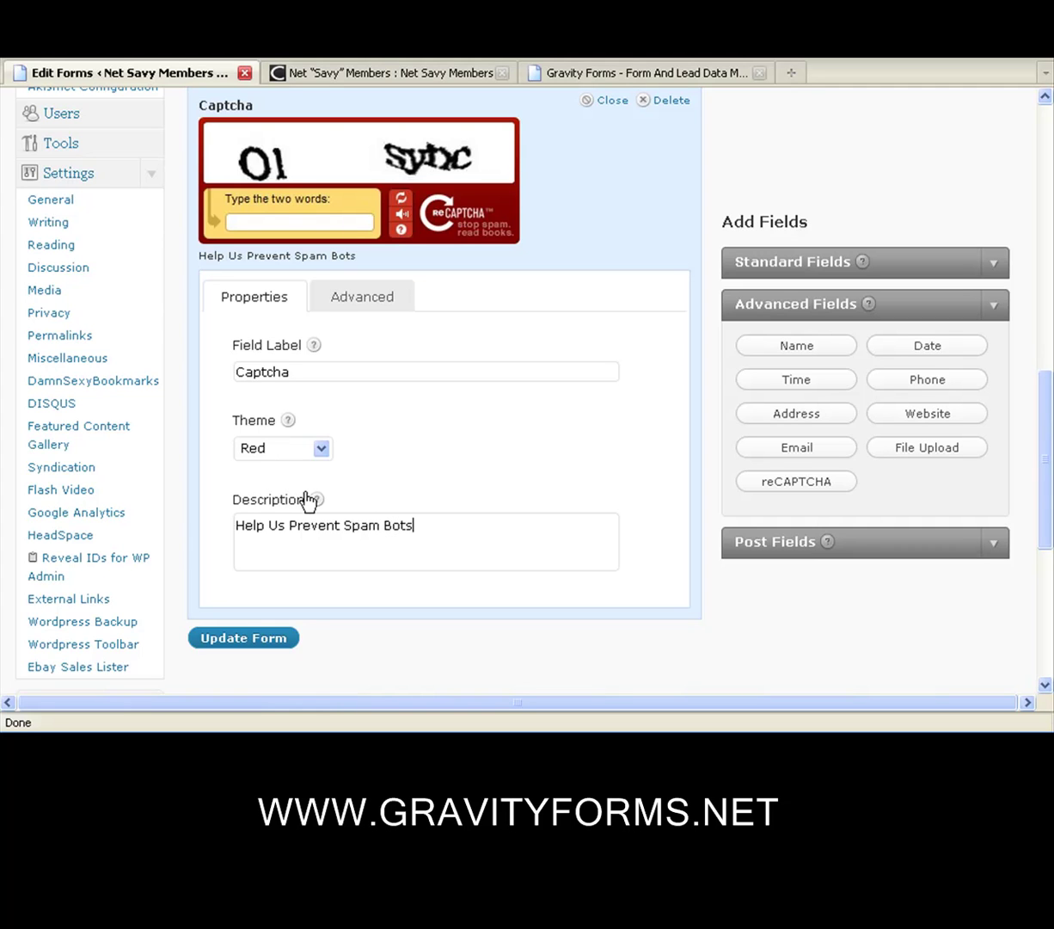
text( and enter the code)
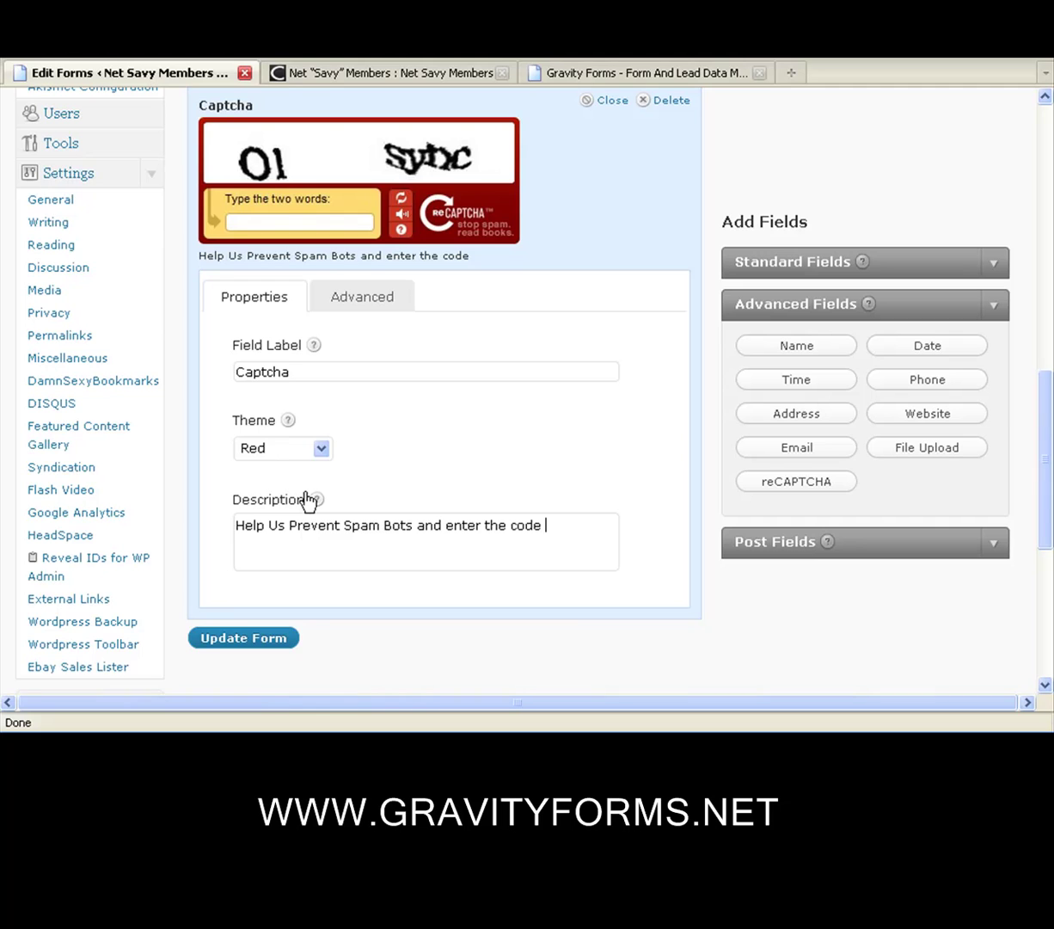
text(you can read)
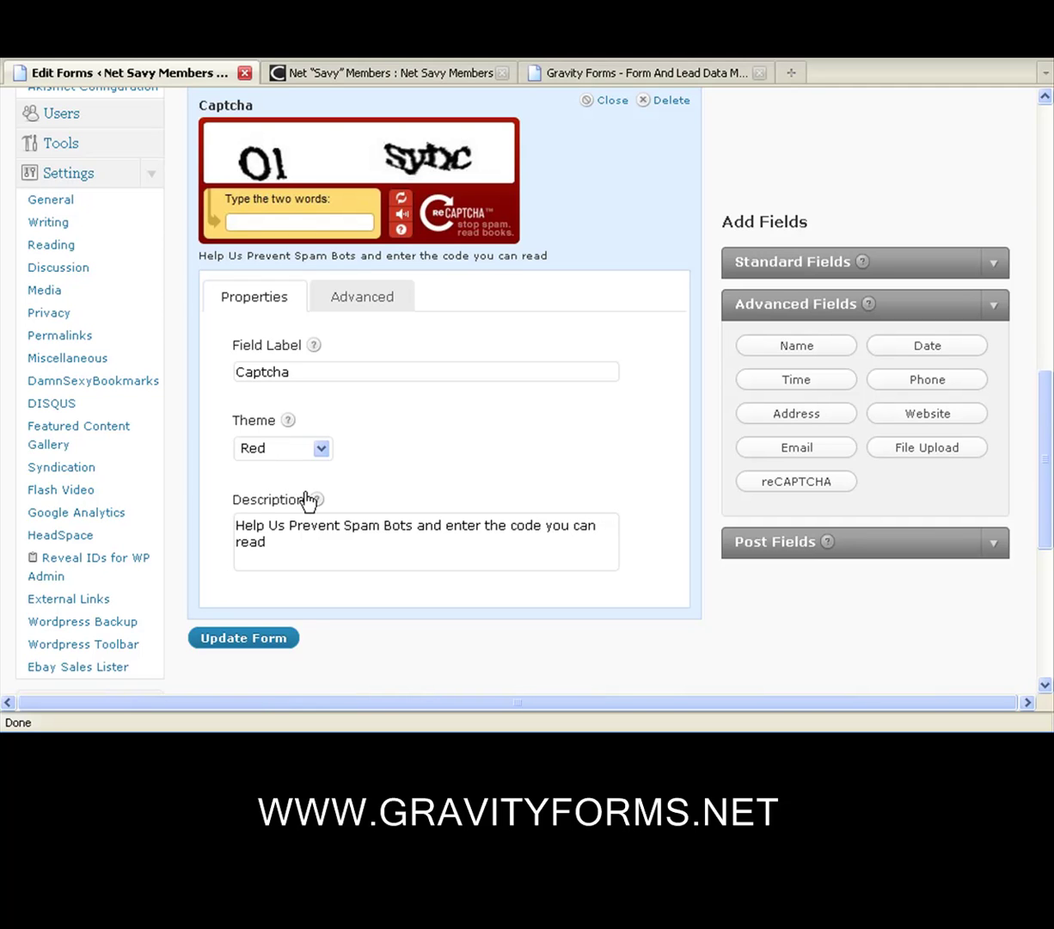
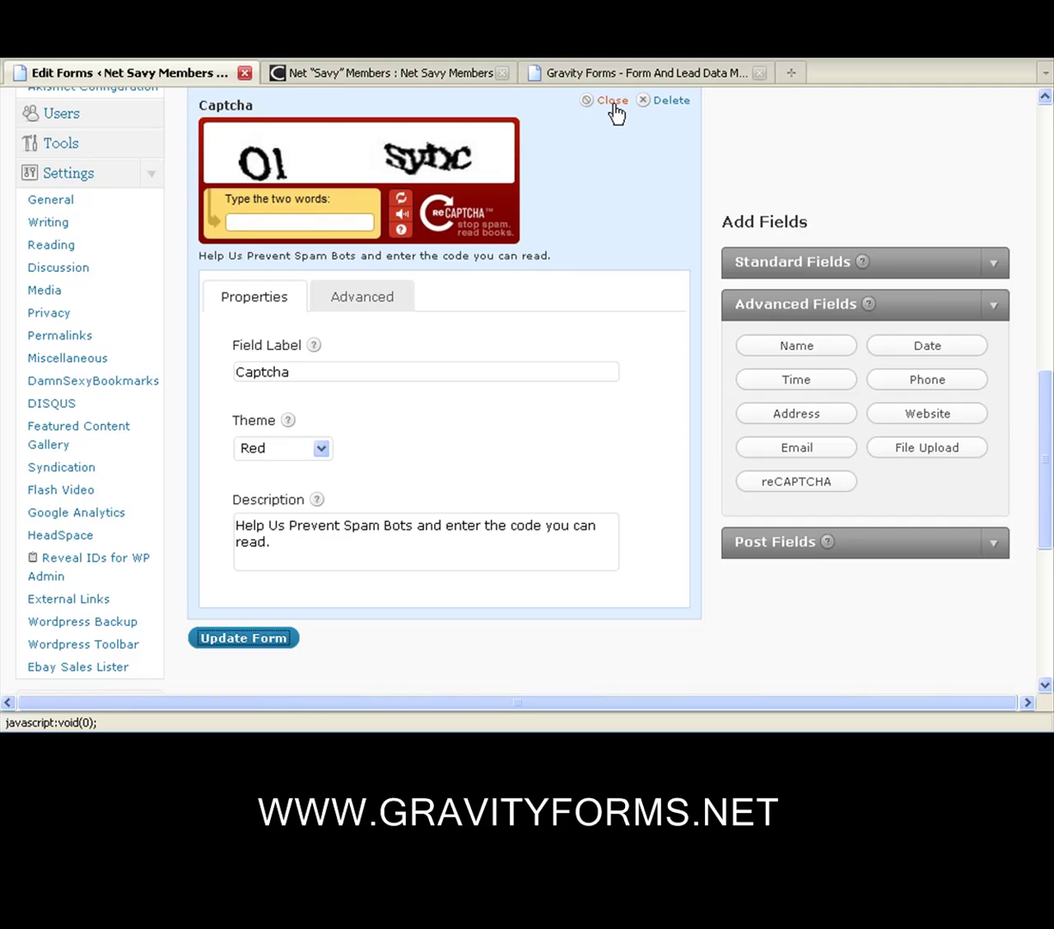
click(611, 103)
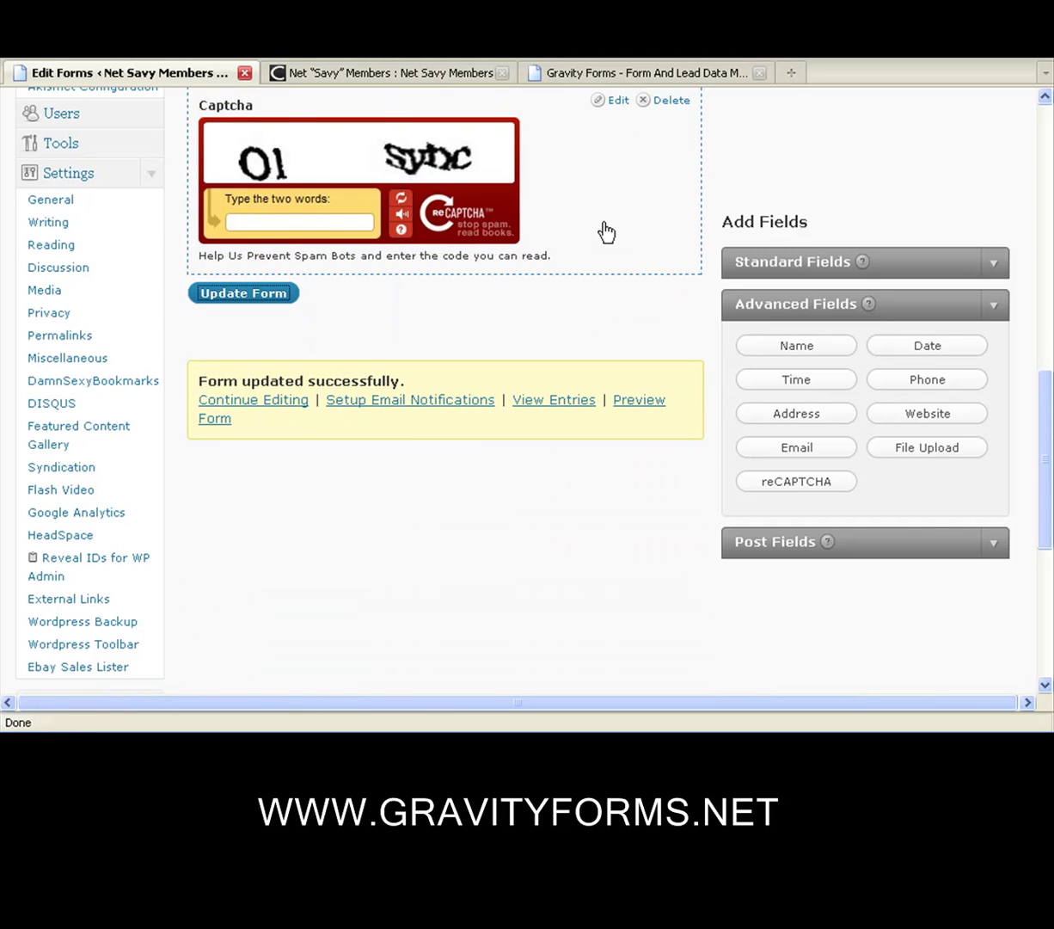
Review the form's fields in the editor and in a form preview, closing the preview when done.
scroll(607, 232, up, 10)
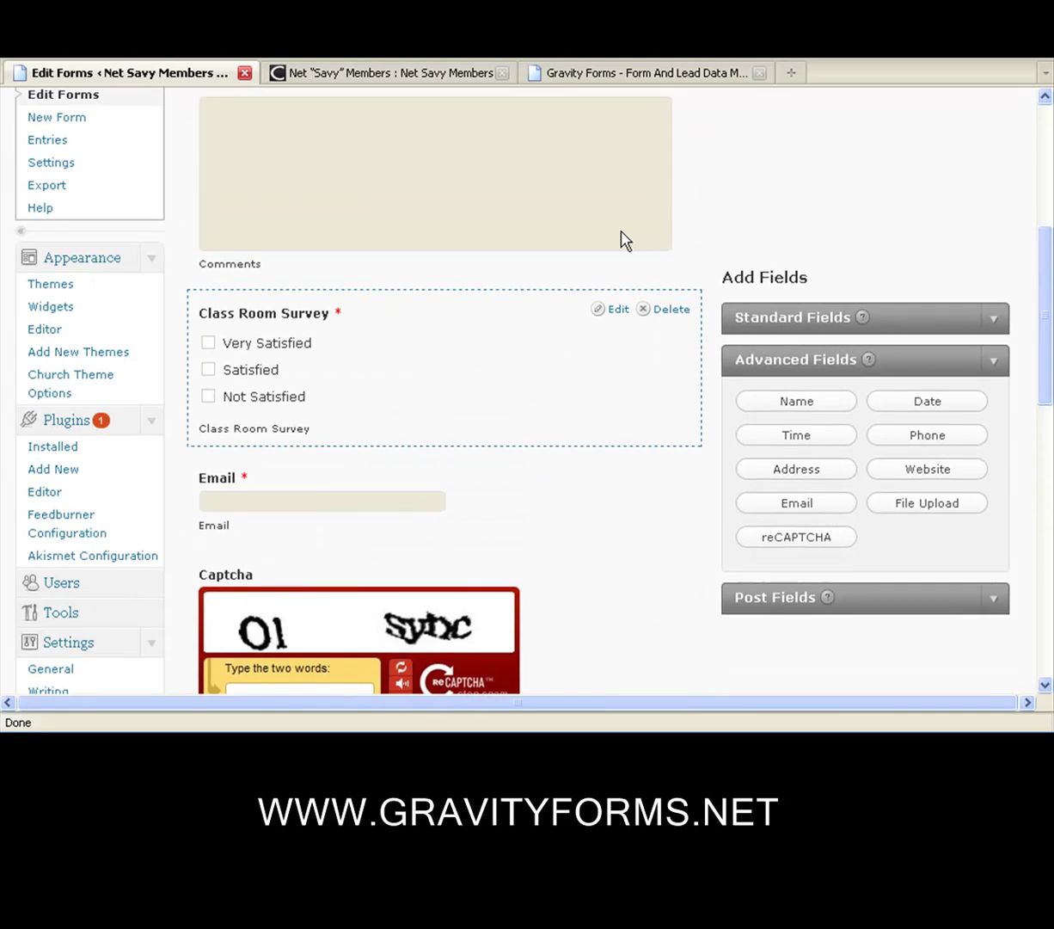
scroll(625, 241, up, 8)
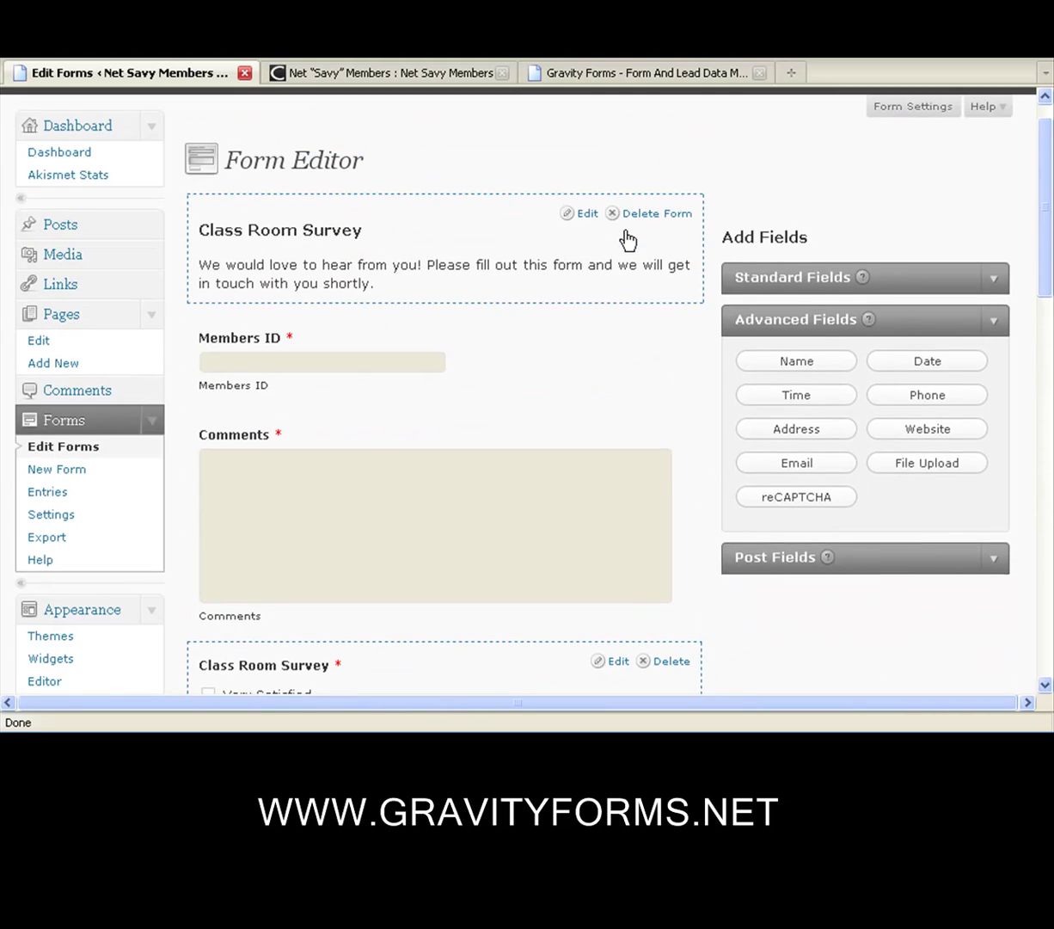
scroll(627, 239, down, 14)
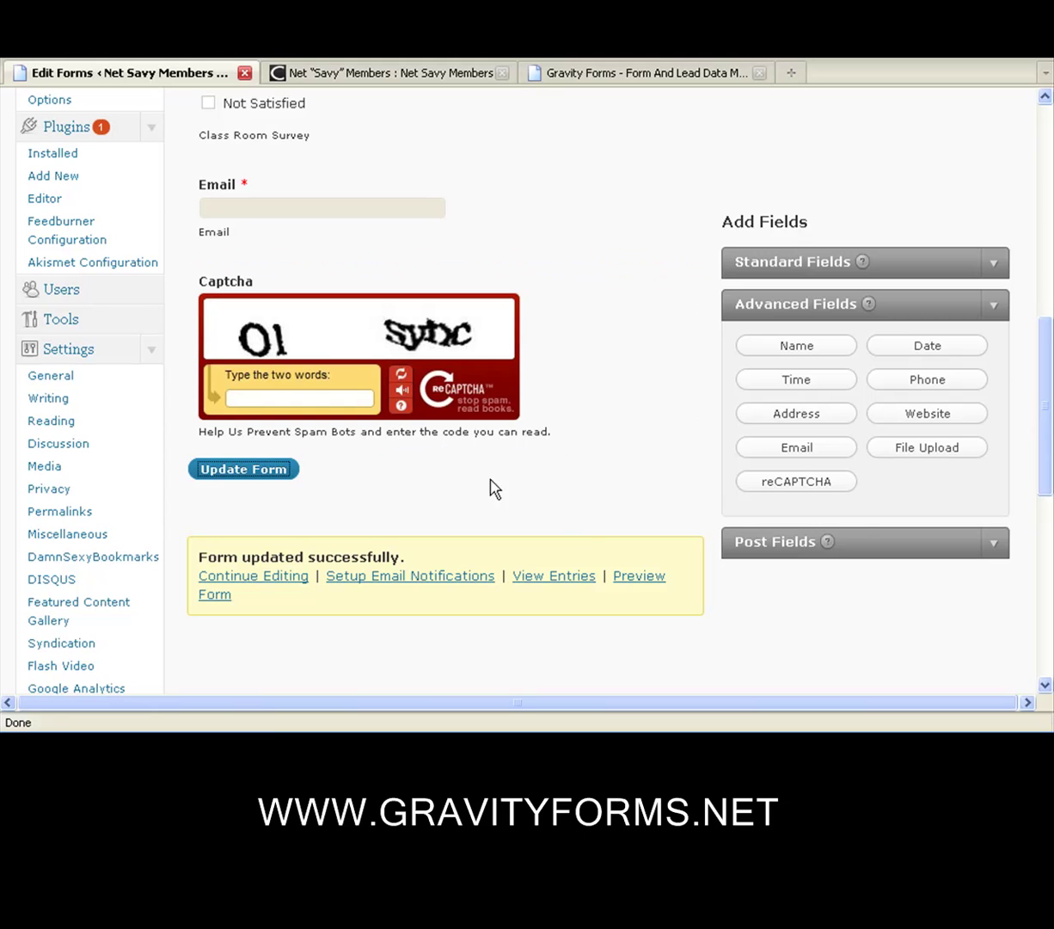
click(634, 584)
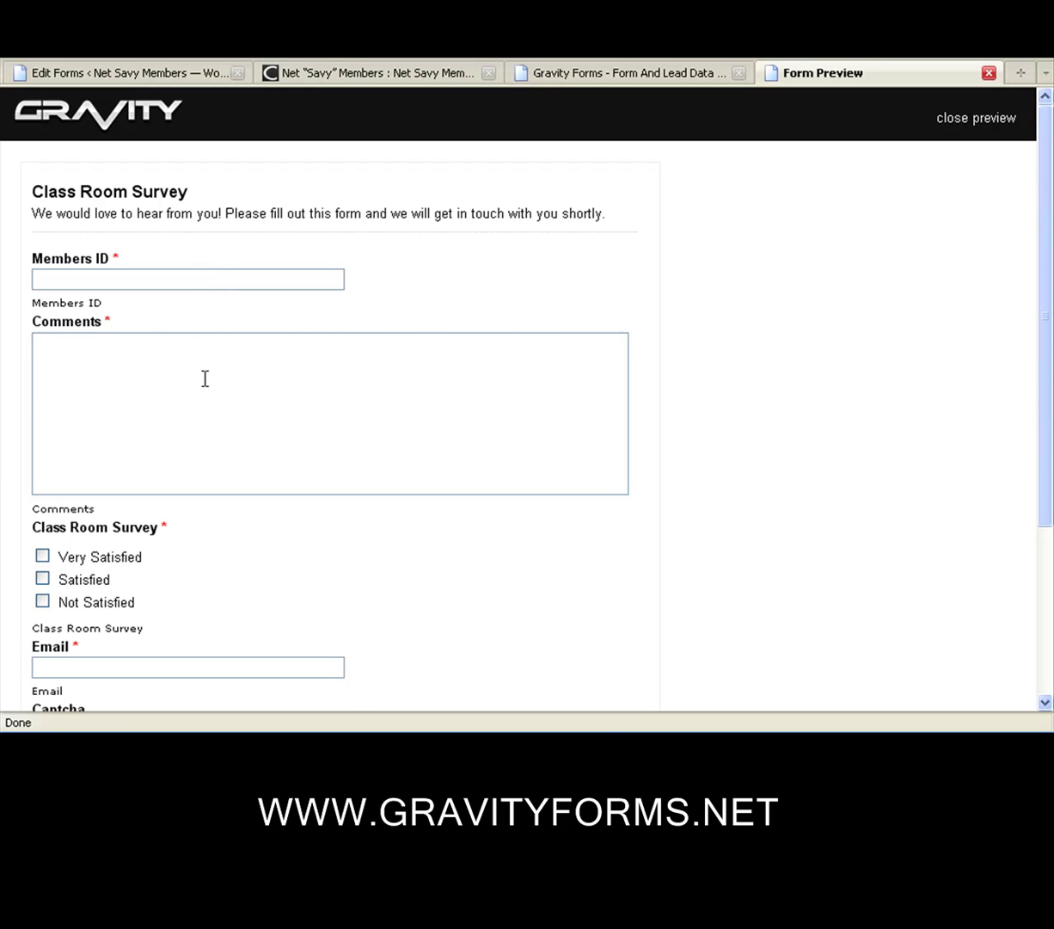
scroll(243, 386, down, 2)
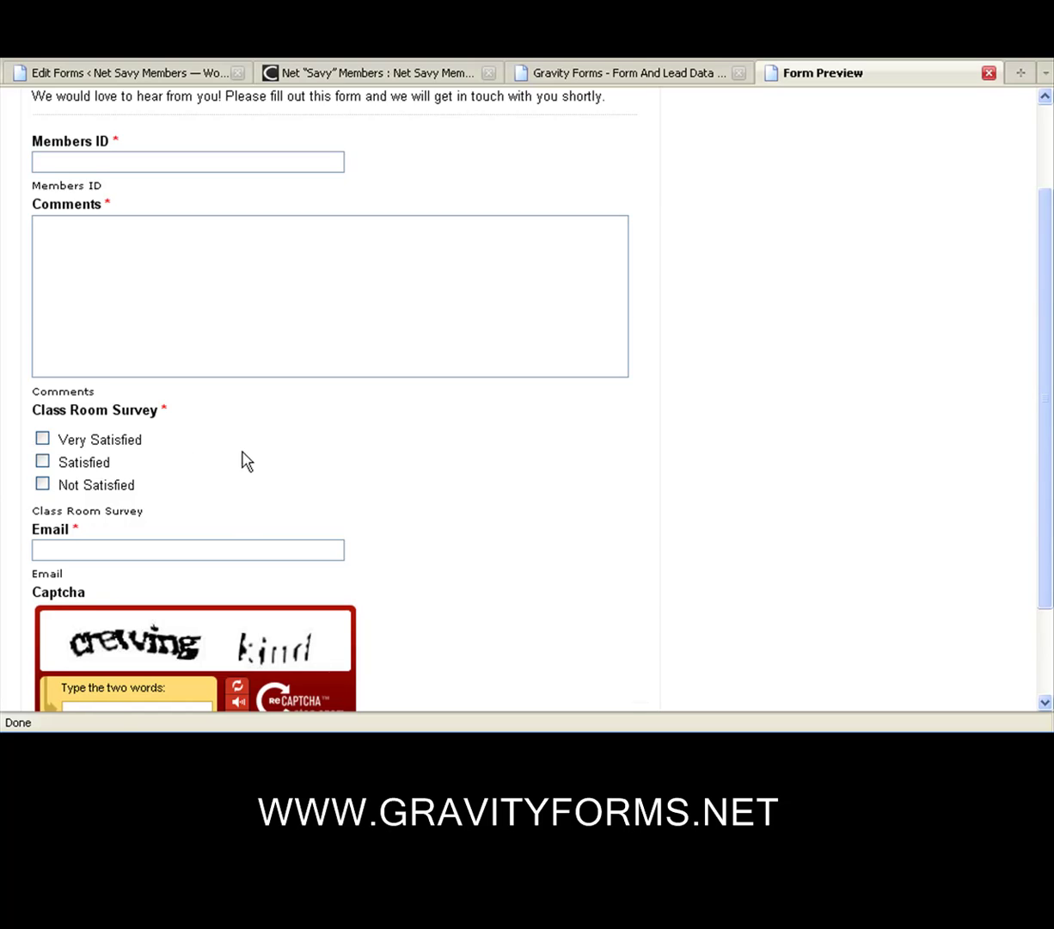
scroll(245, 461, down, 2)
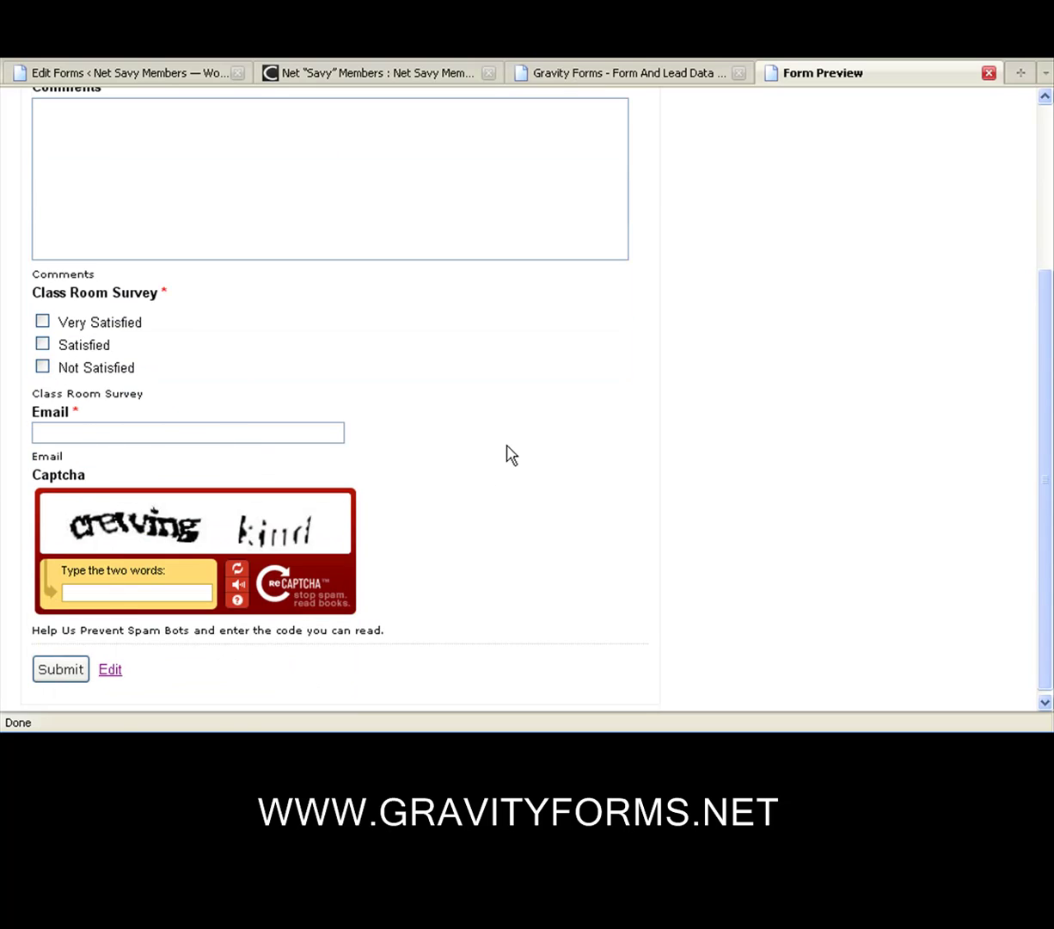
click(991, 76)
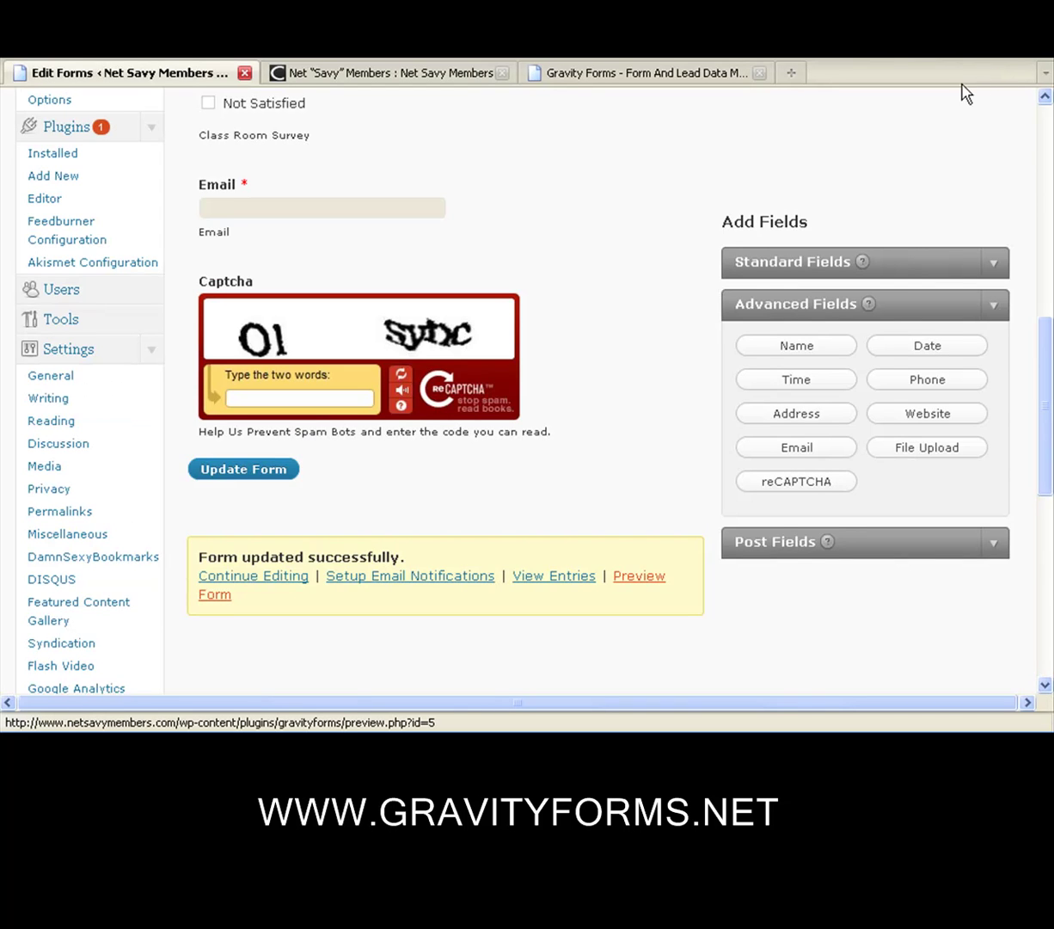
Move the Email field up so it sits between the Members ID and Comments fields.
scroll(574, 260, up, 1)
scroll(579, 258, up, 2)
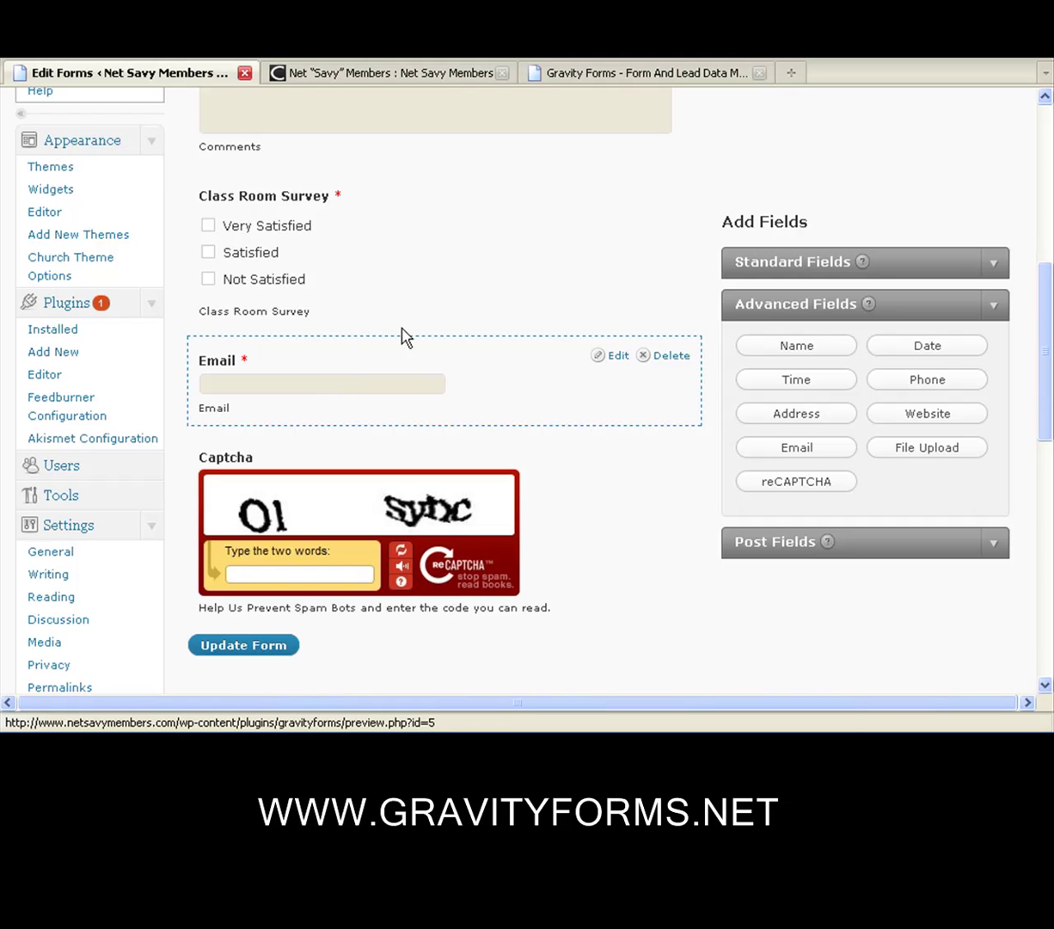
drag(455, 375, 446, 324)
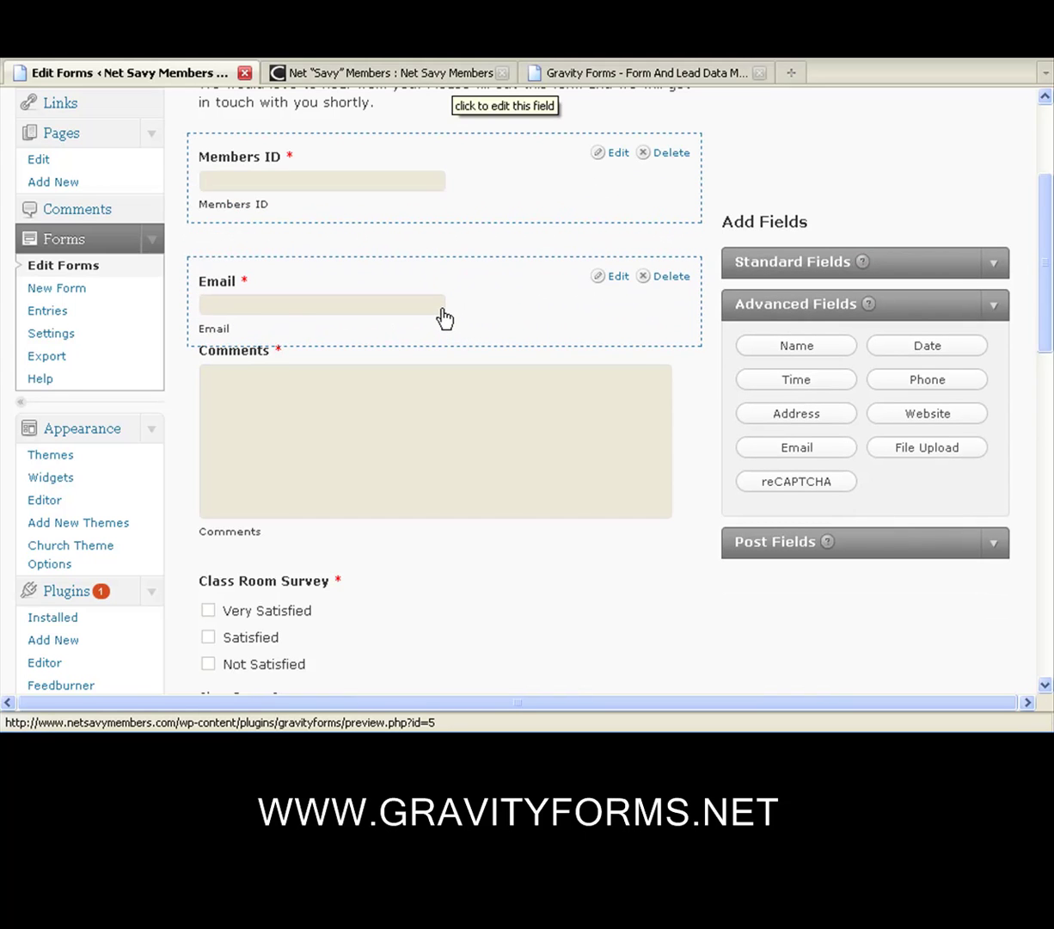
drag(445, 318, 468, 294)
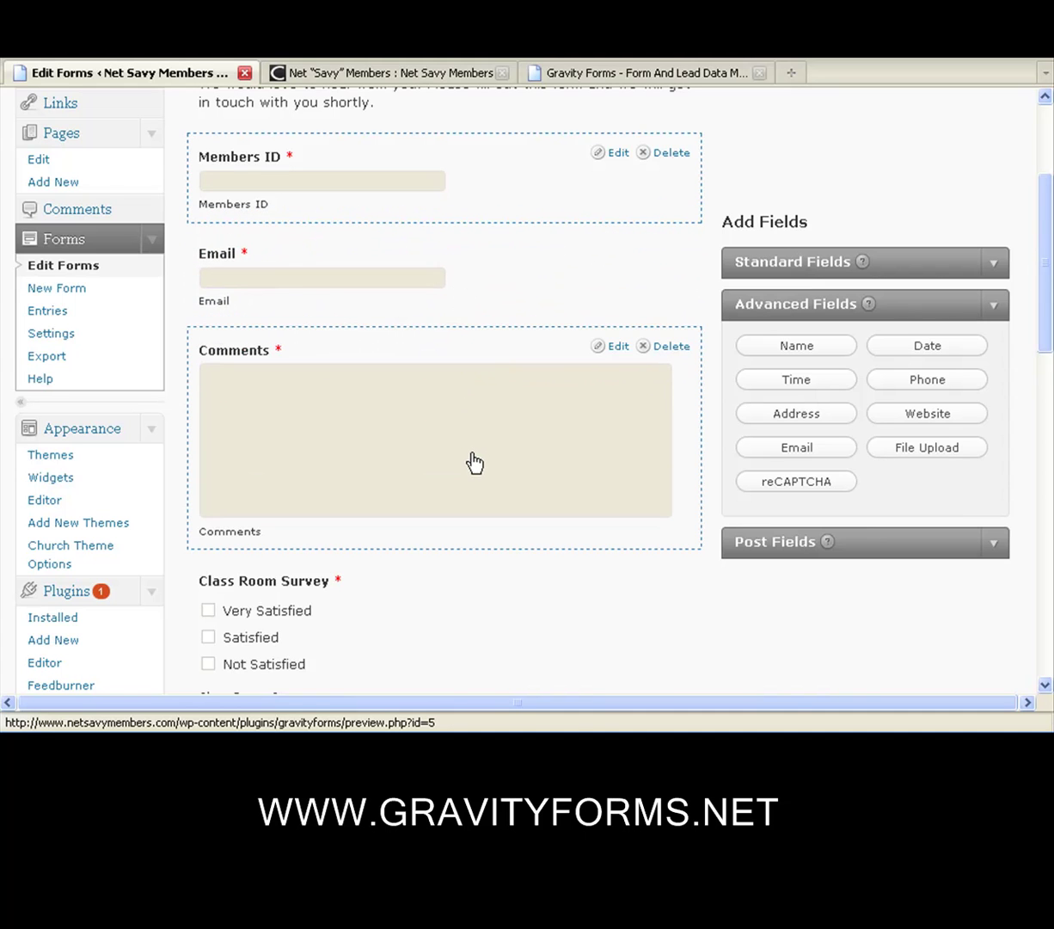
Find the Class Survey page under ClassRooms in the site's page list and open it for editing.
drag(1050, 294, 1050, 256)
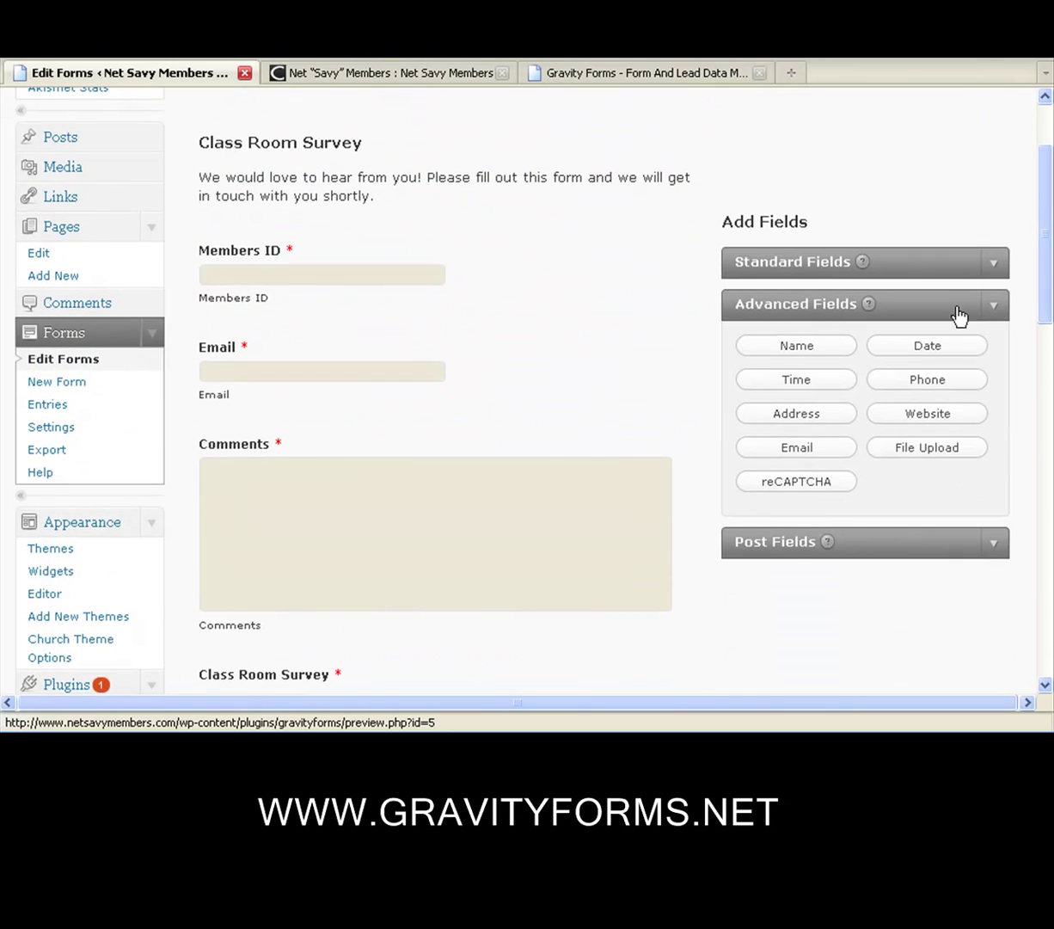
drag(1051, 206, 1044, 144)
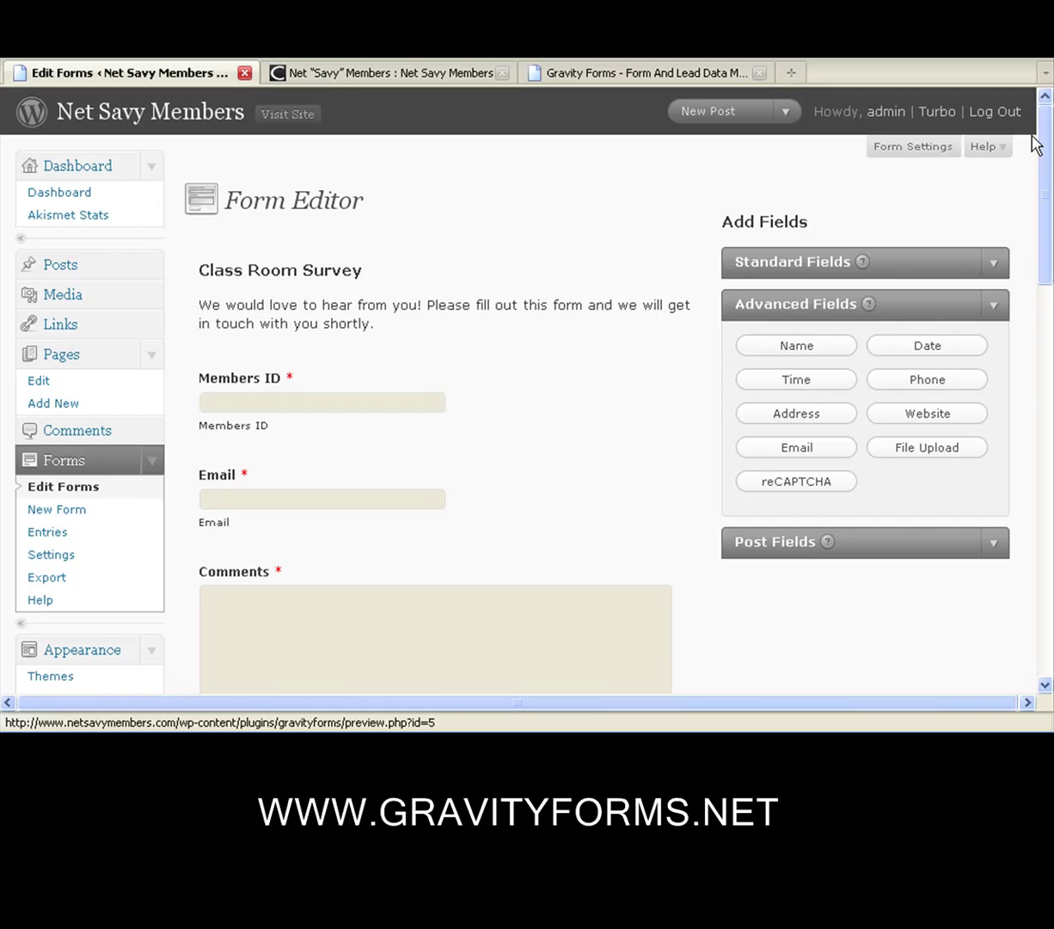
click(55, 359)
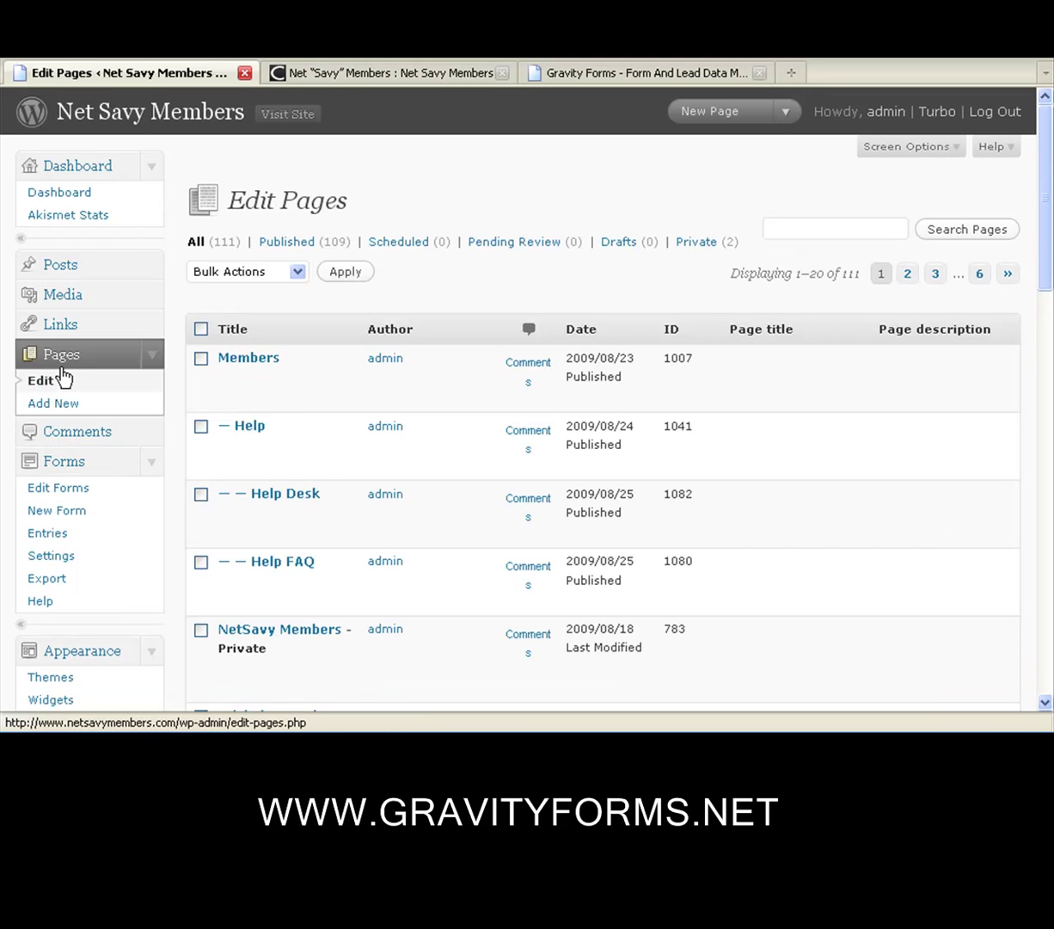
scroll(481, 449, down, 7)
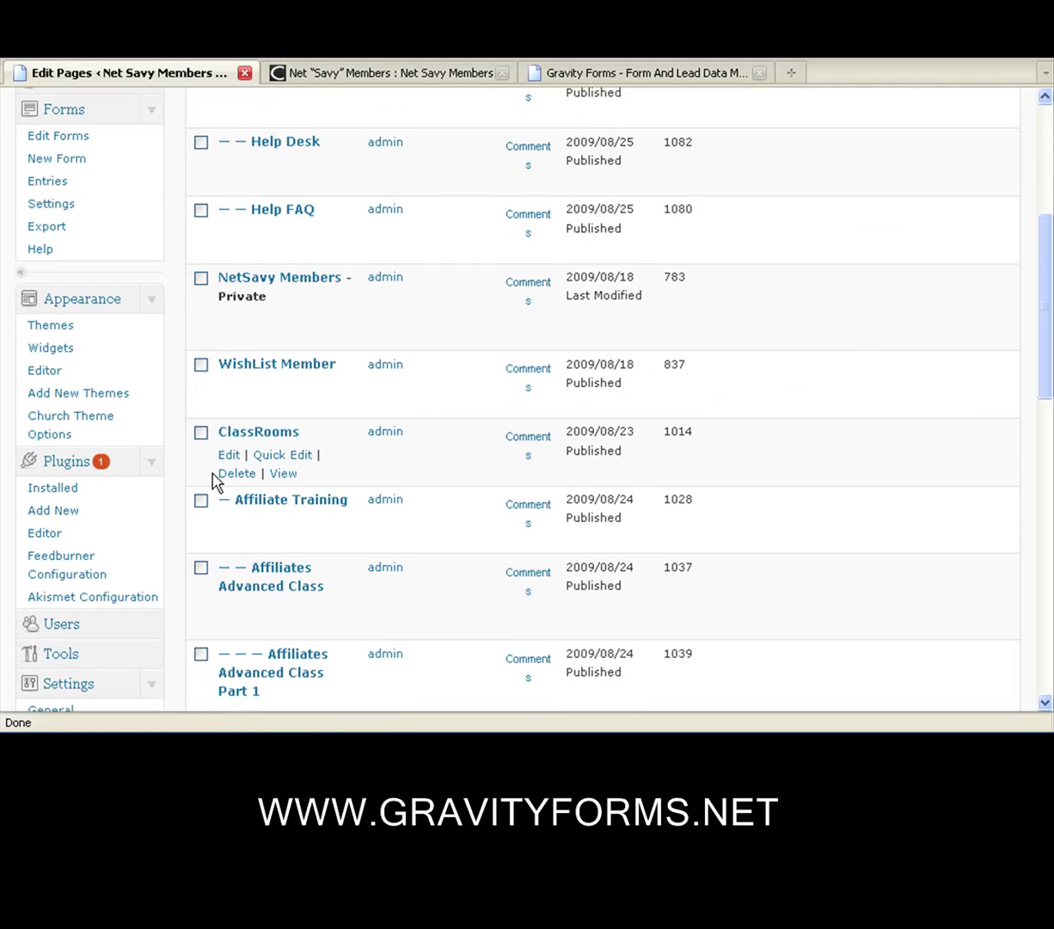
scroll(222, 479, down, 1)
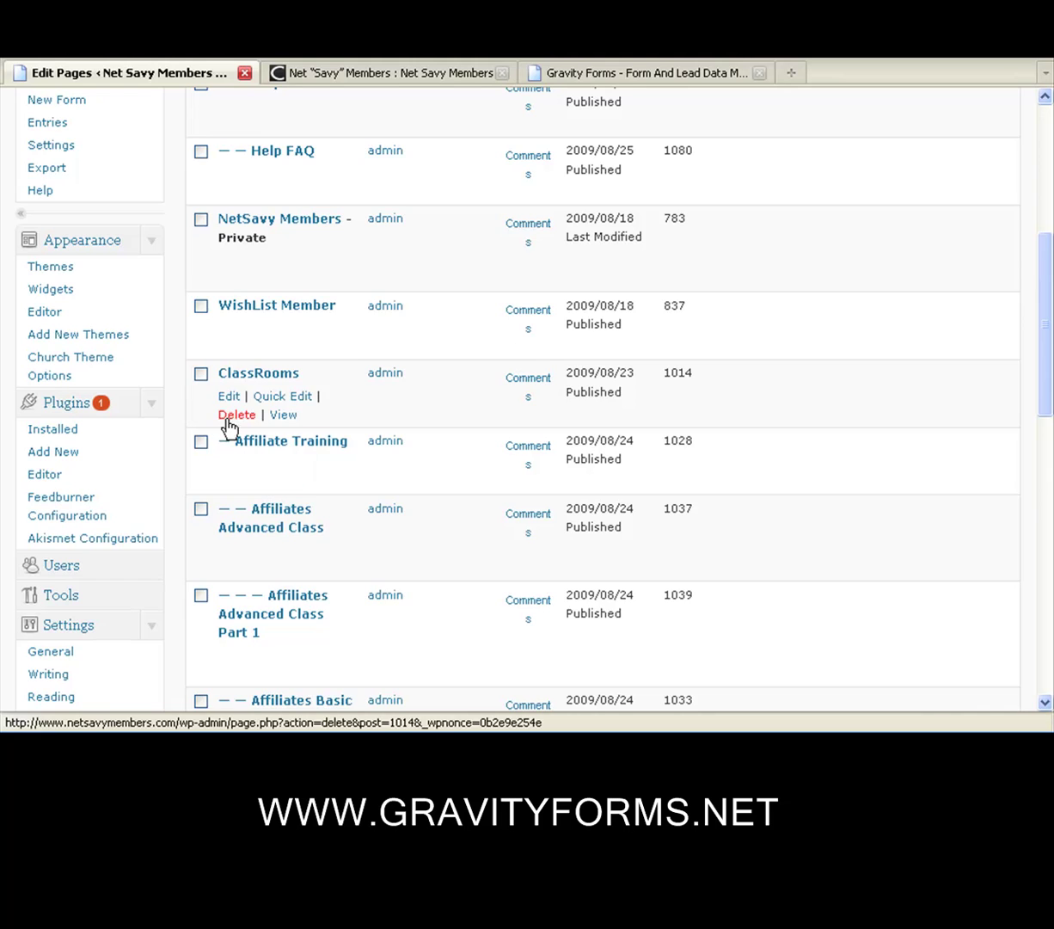
scroll(228, 430, down, 5)
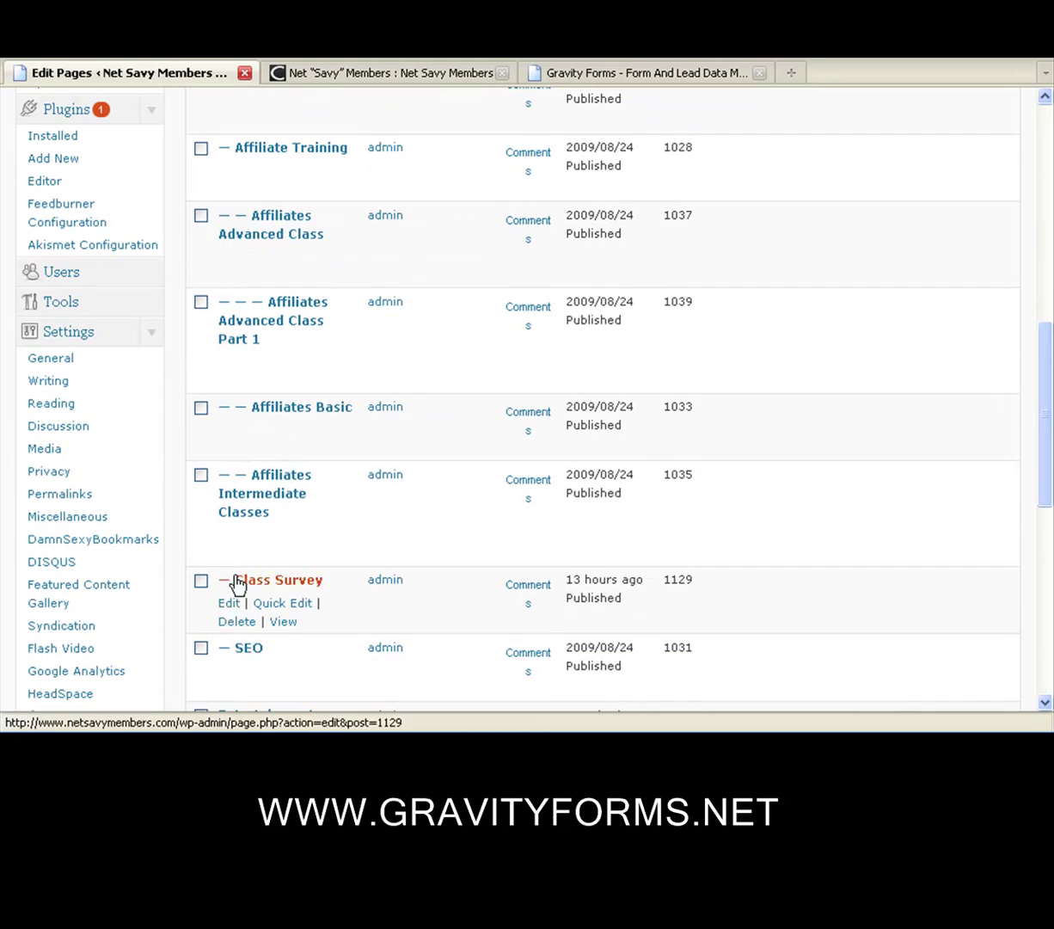
click(229, 604)
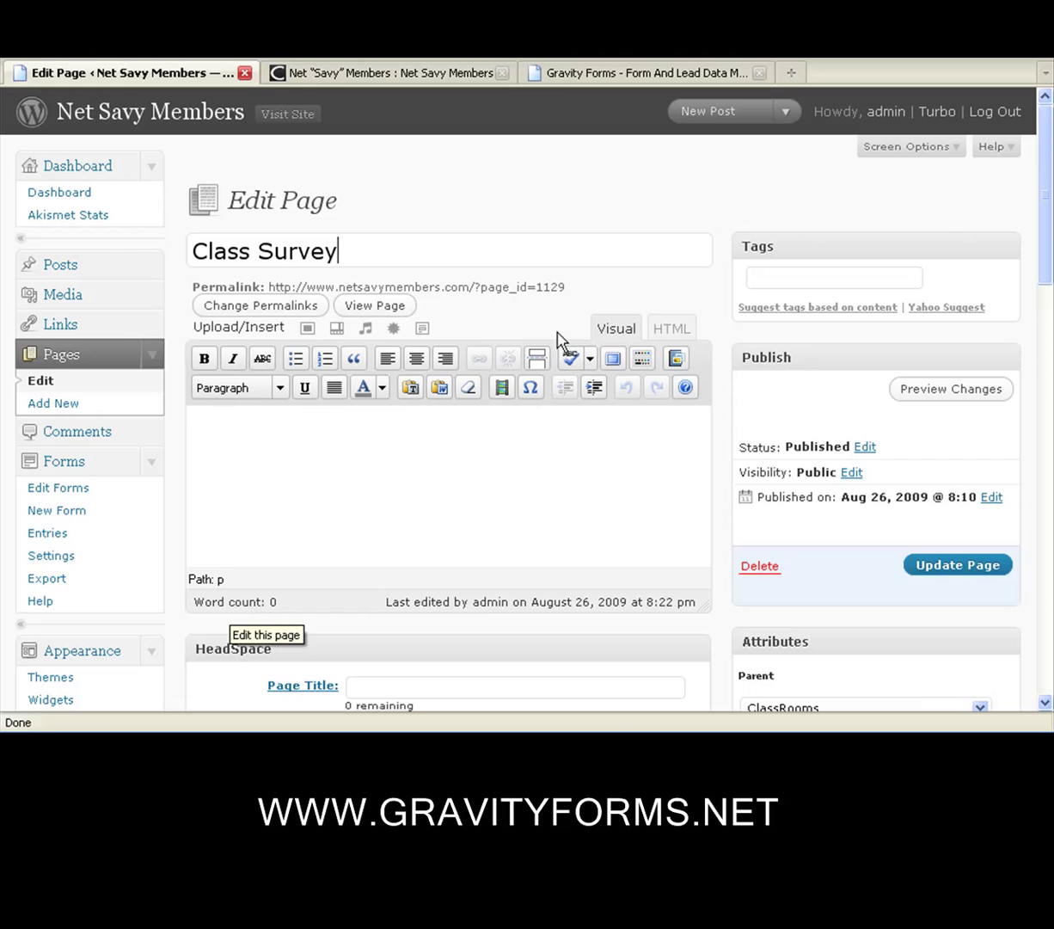
Insert the Class Room Survey form into the Class Survey page with its title and description displayed, and update the page.
click(422, 330)
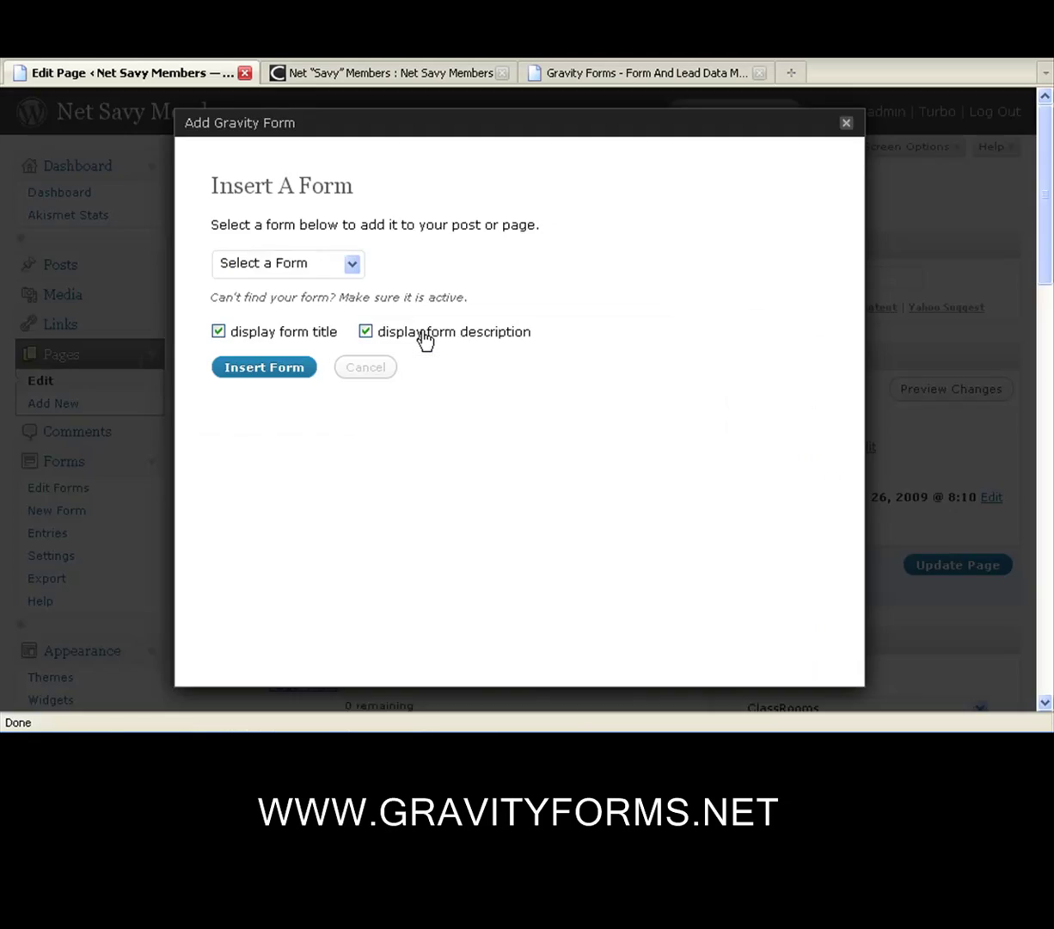
click(353, 265)
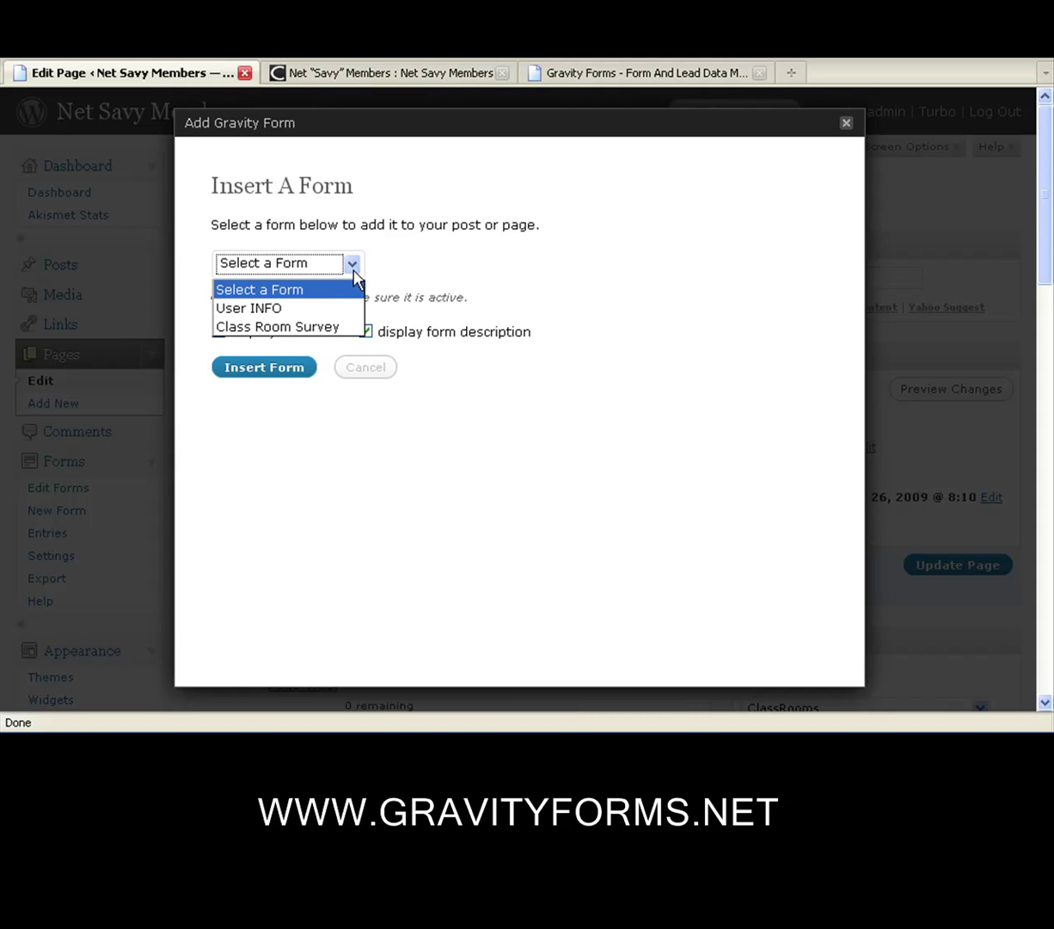
click(319, 330)
click(284, 369)
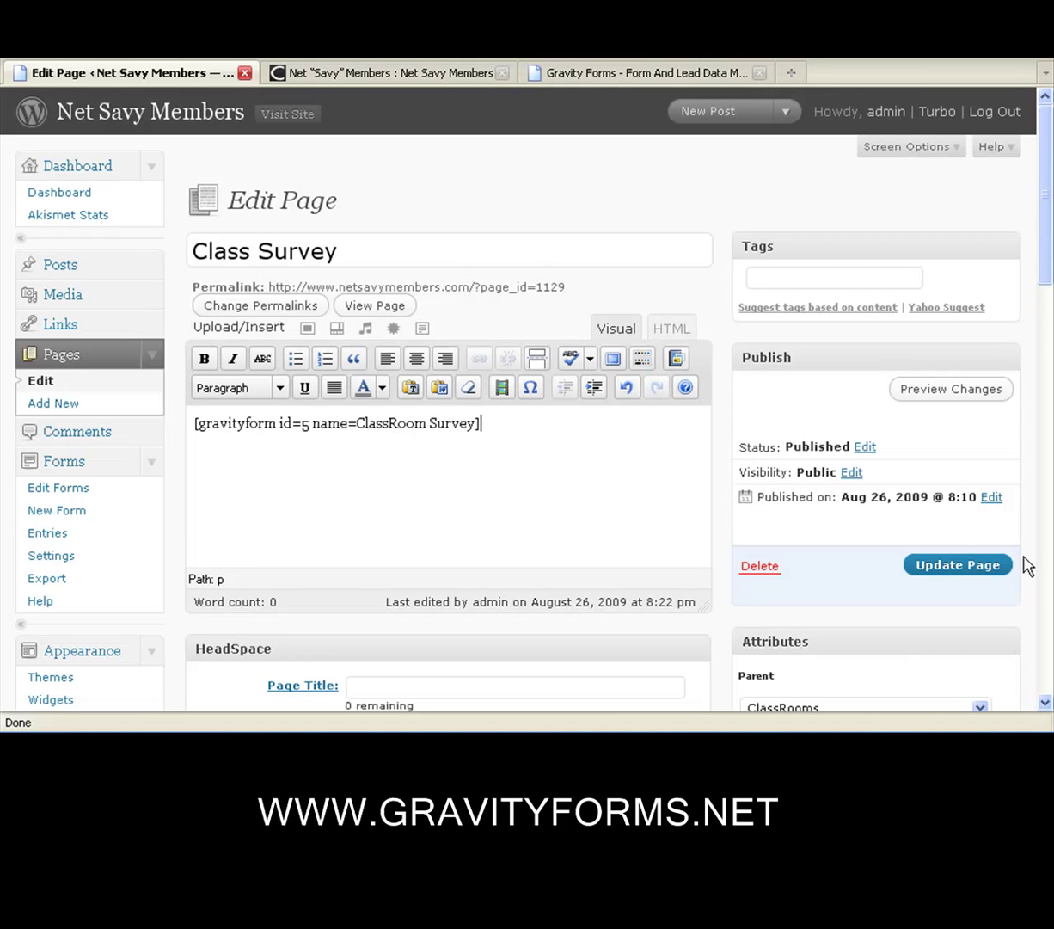
click(978, 573)
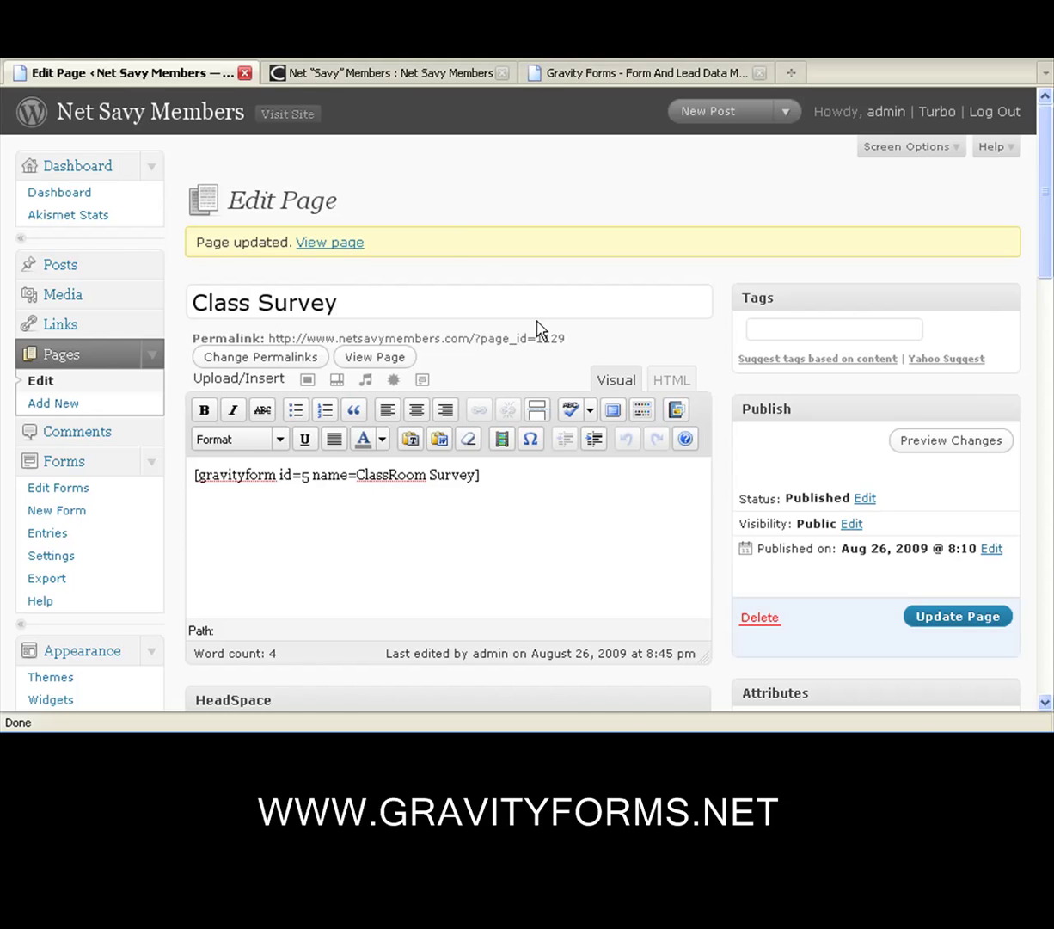
Switch to the live site and open the Class Survey page from the members area's ClassRooms section.
click(389, 74)
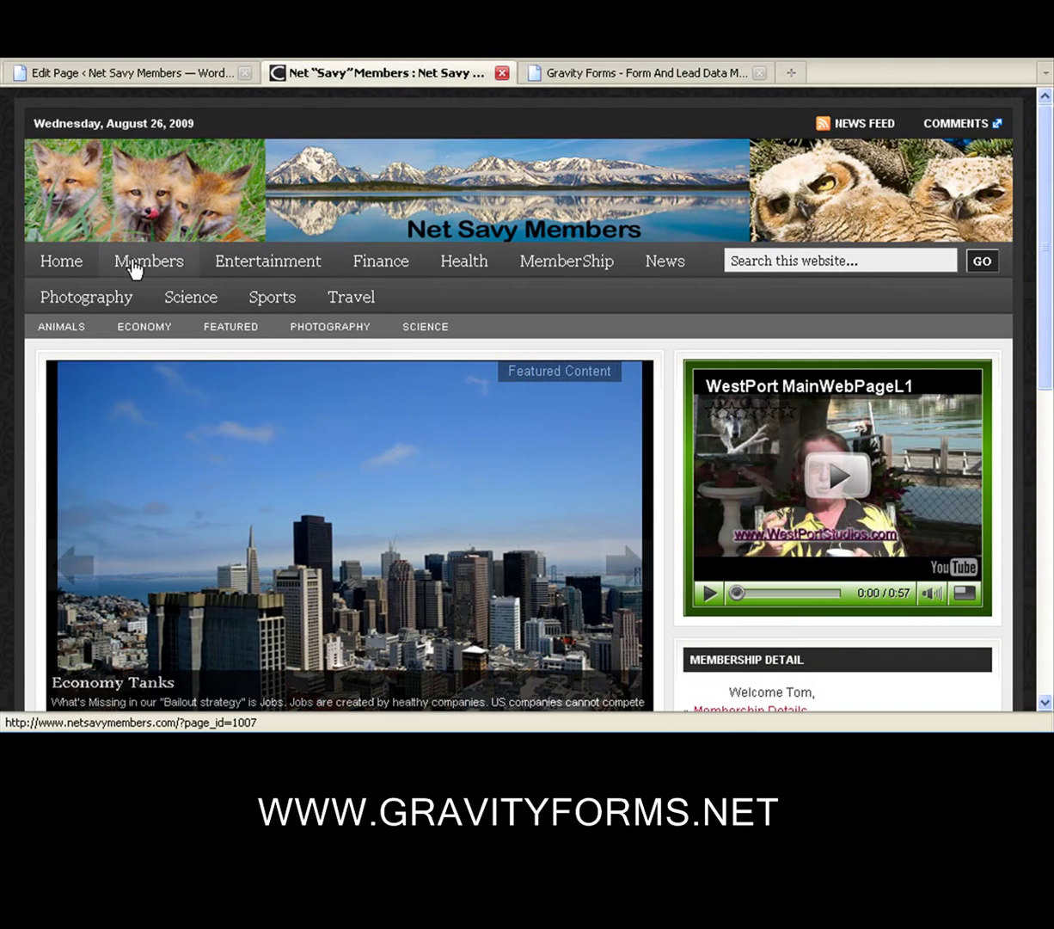
click(133, 267)
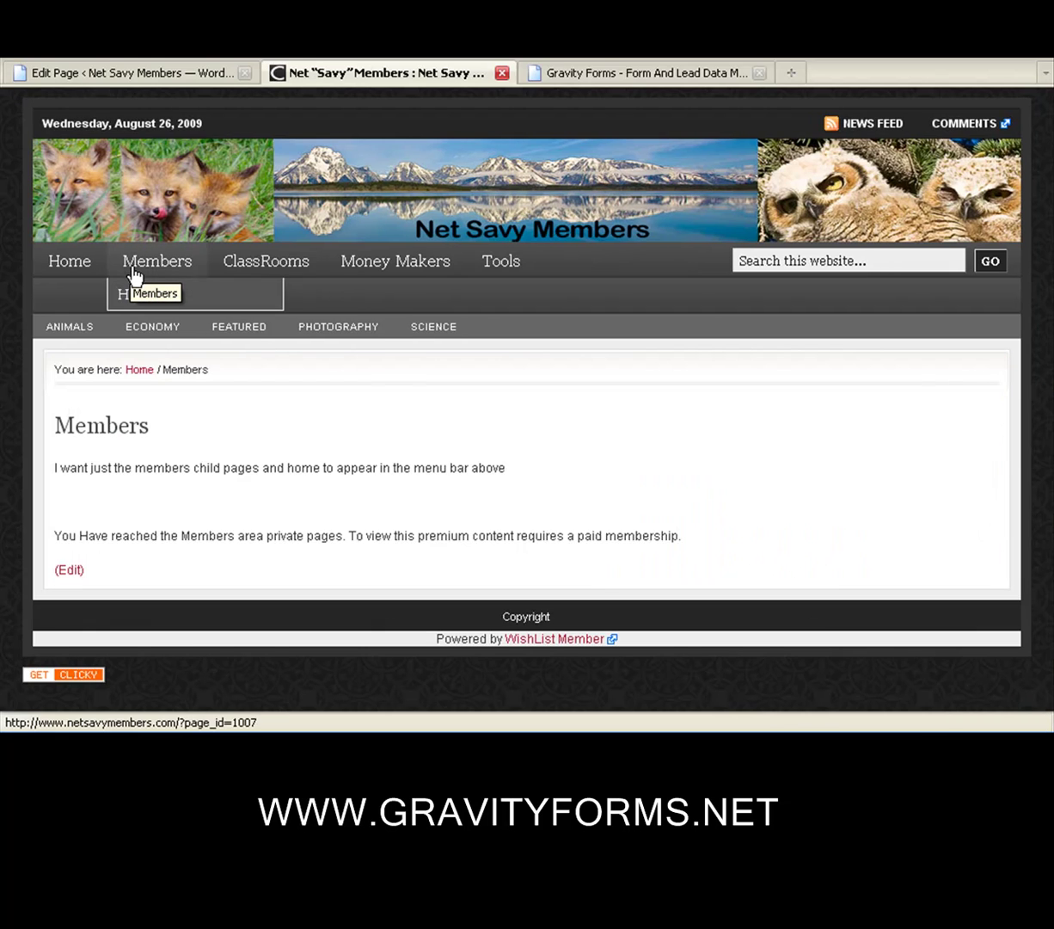
mouse_move(255, 276)
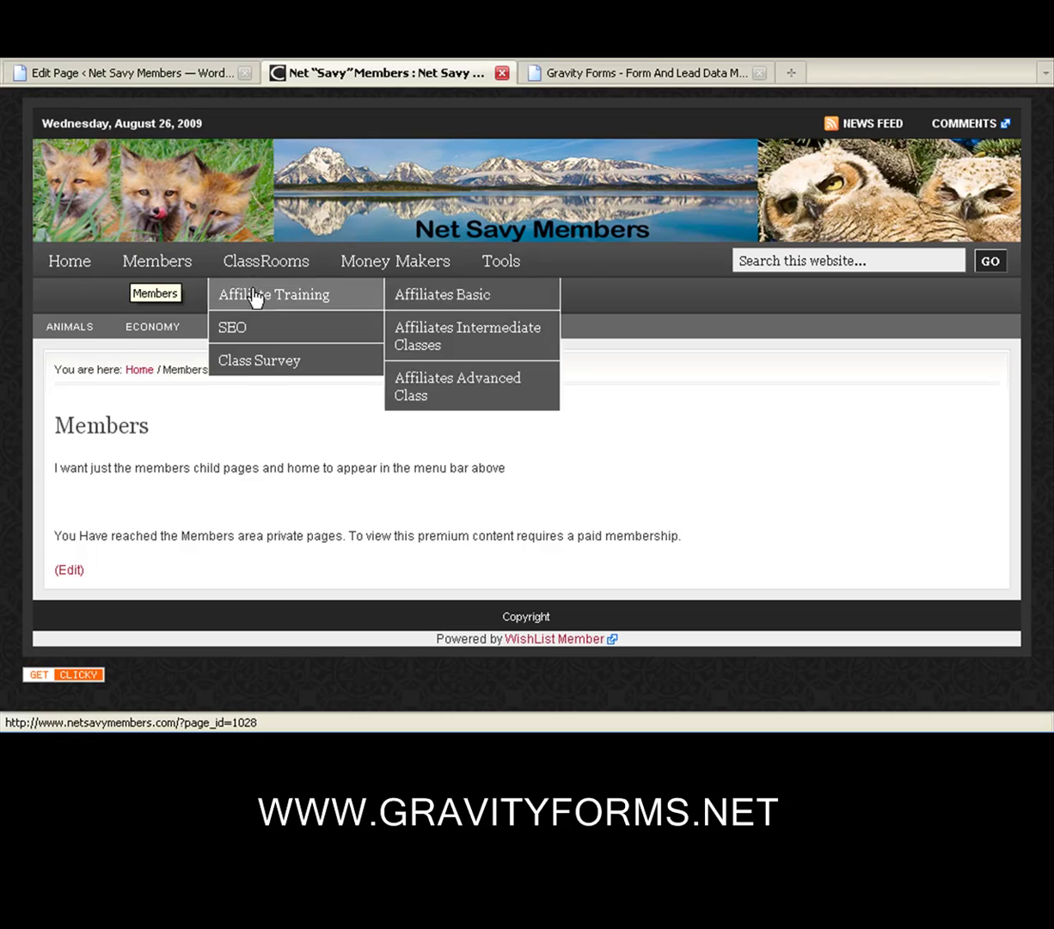
click(267, 366)
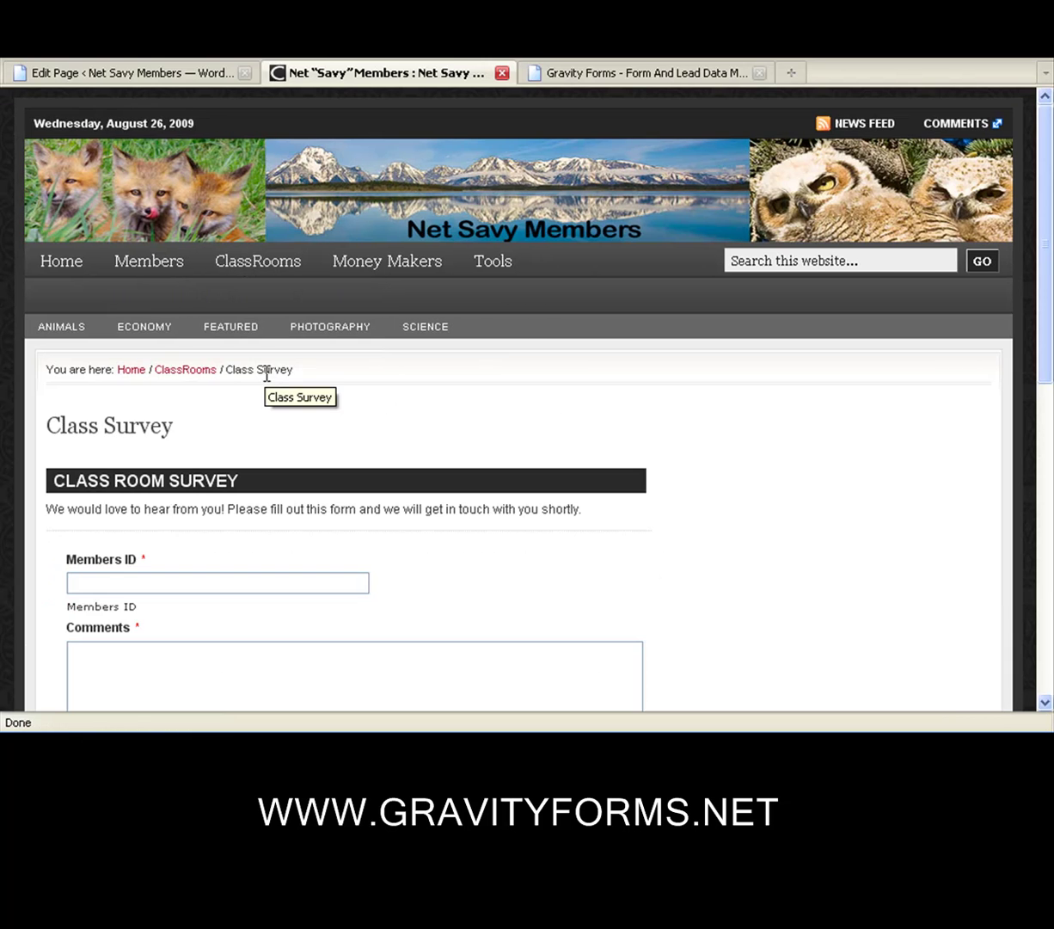
Submit the survey with the member ID, comment "Gravity Forms Rock !", Very Satisfied checked, the contact's email and the captcha words.
drag(1043, 191, 1001, 368)
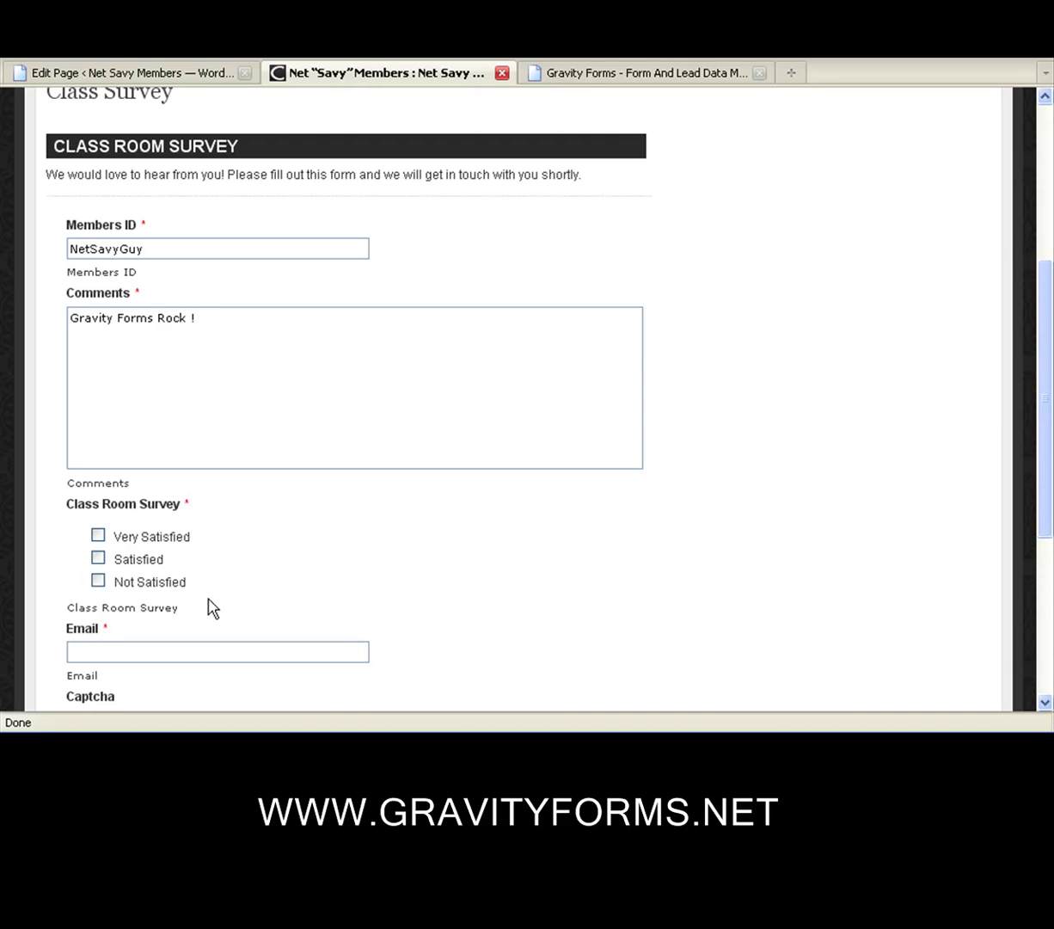
click(98, 535)
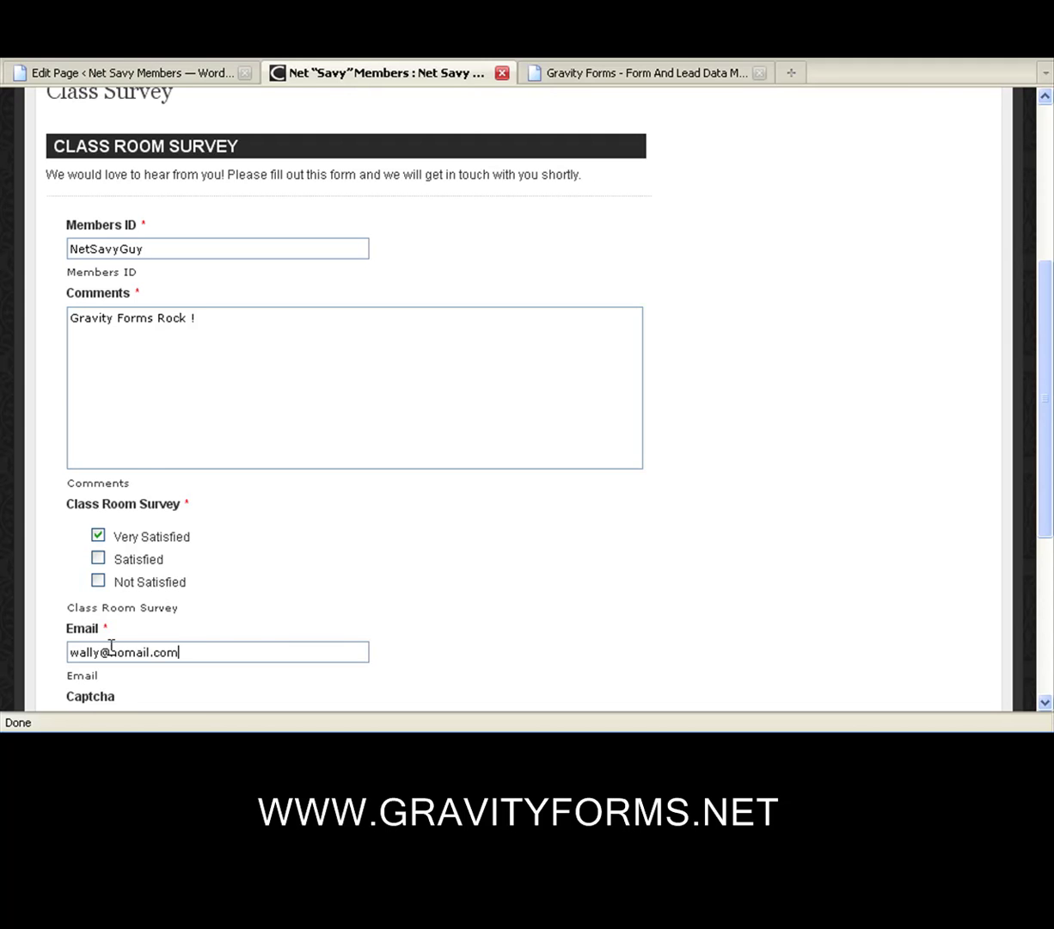
scroll(113, 651, down, 3)
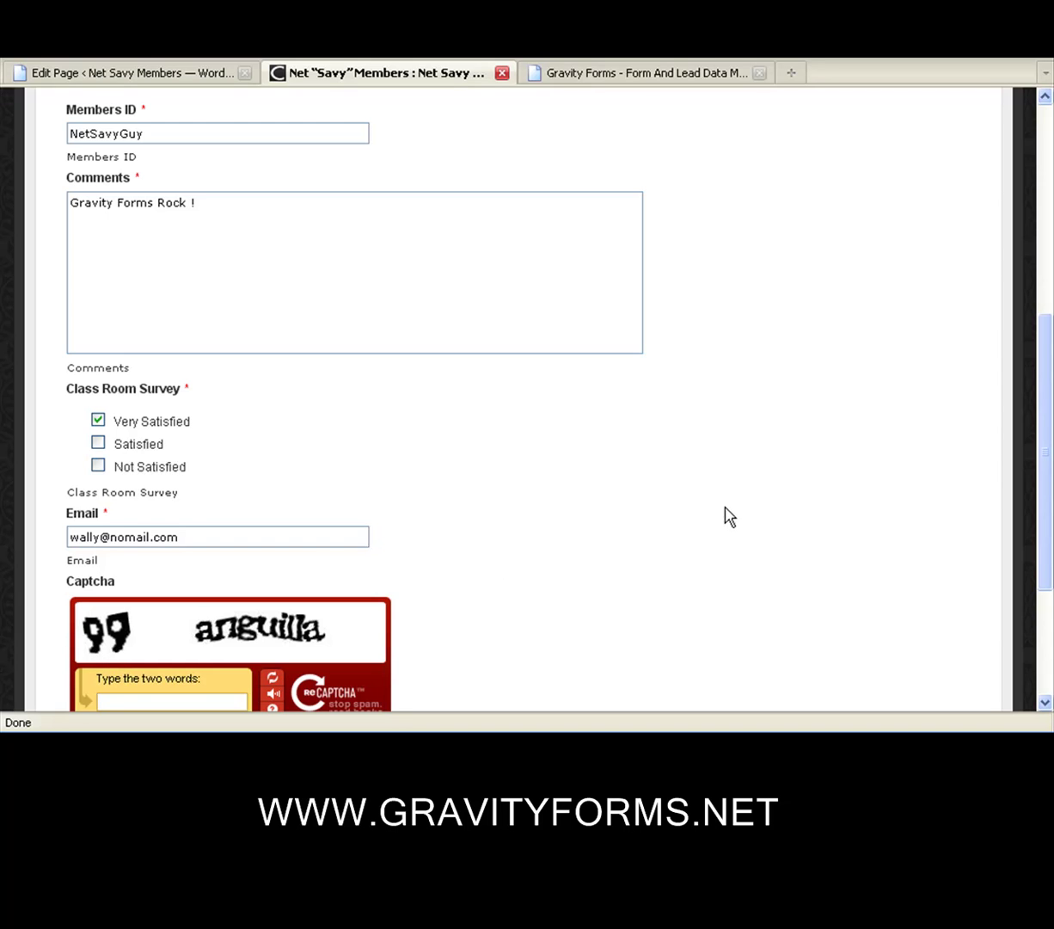
scroll(698, 488, down, 3)
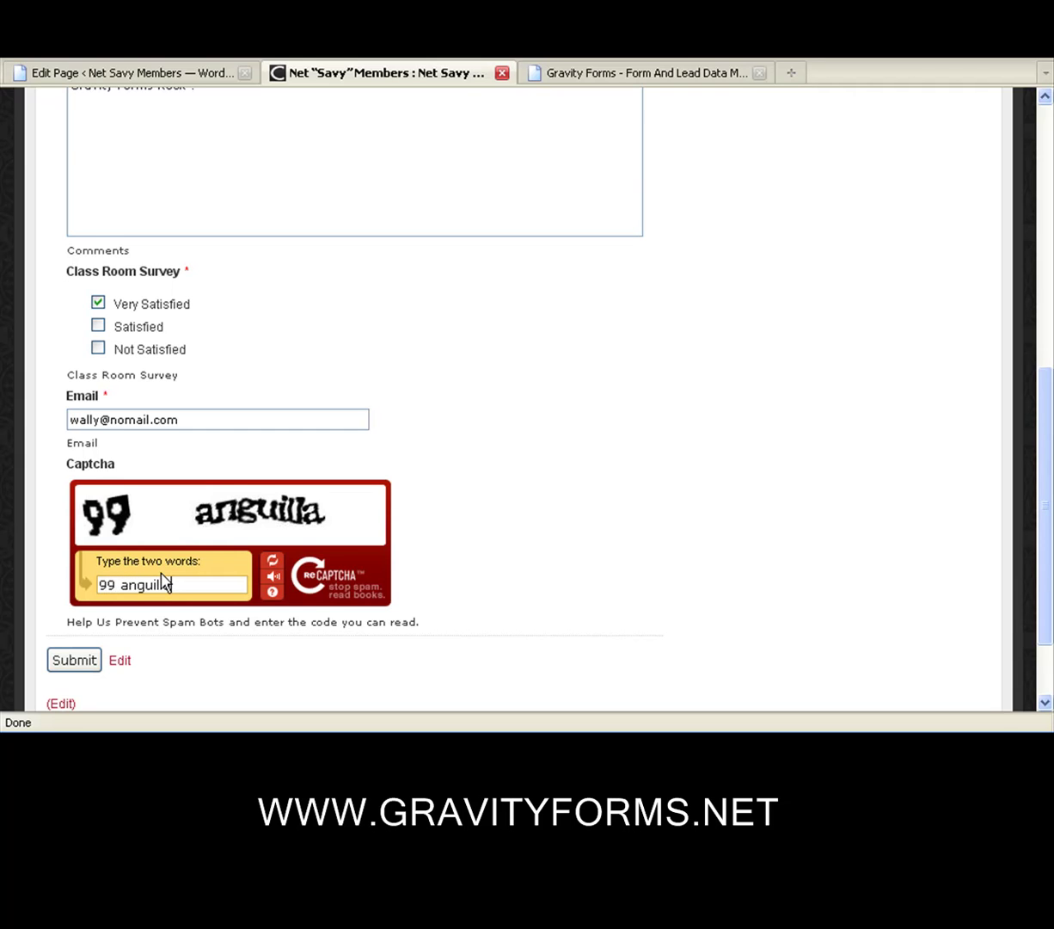
click(60, 663)
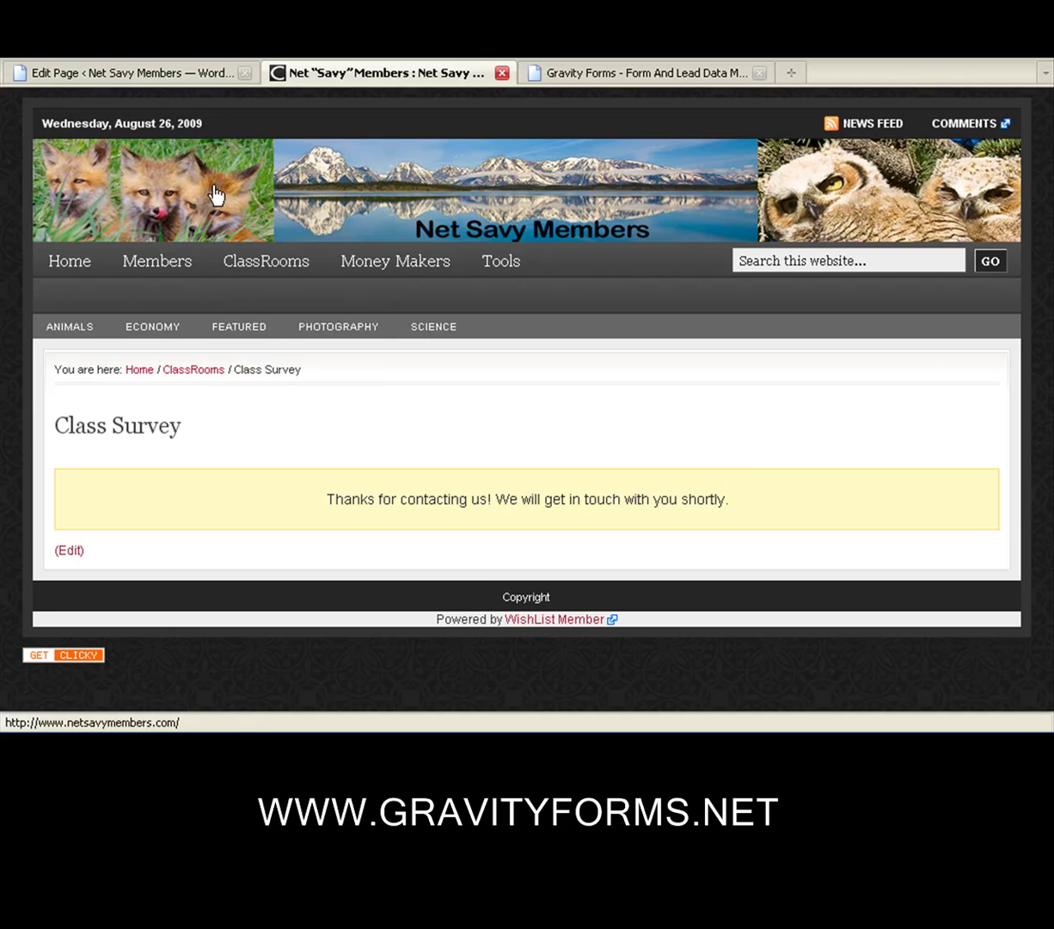
Return to the WordPress admin, list the entries for Class Room Survey and examine the submitted entry's details.
click(101, 74)
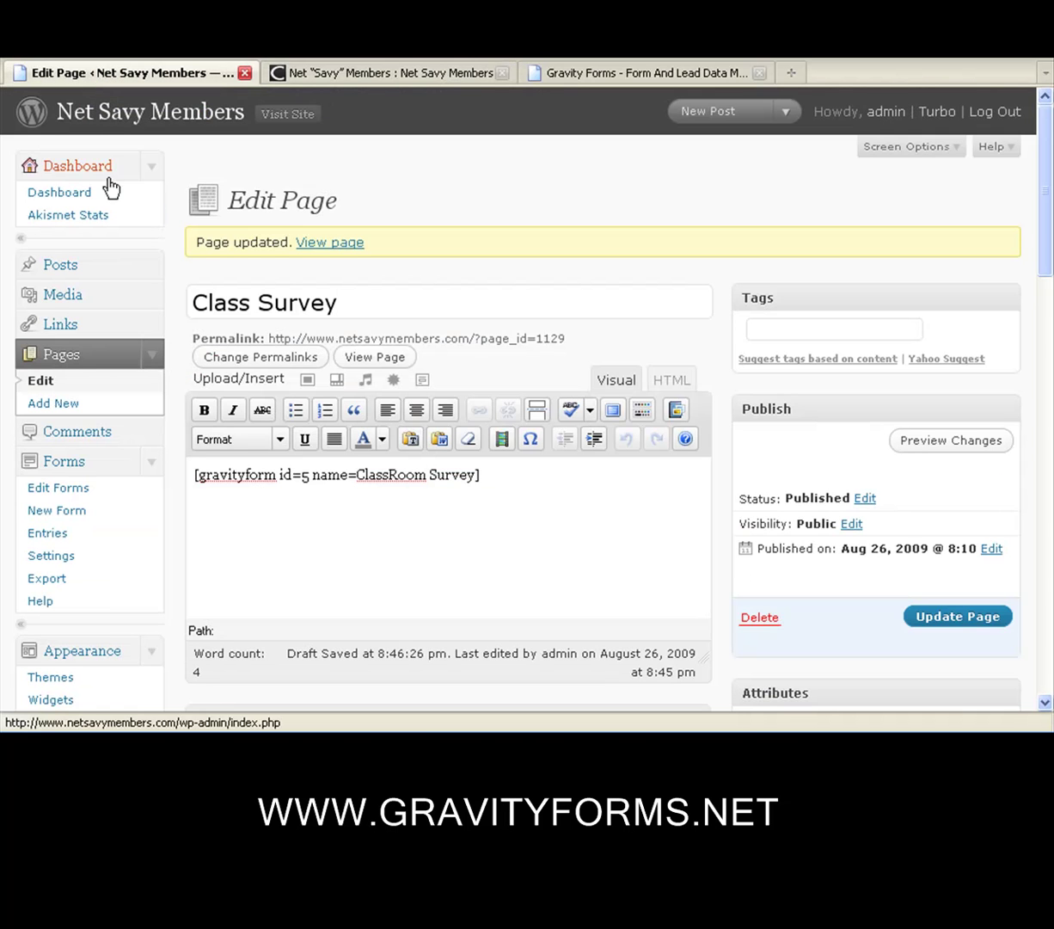
click(48, 535)
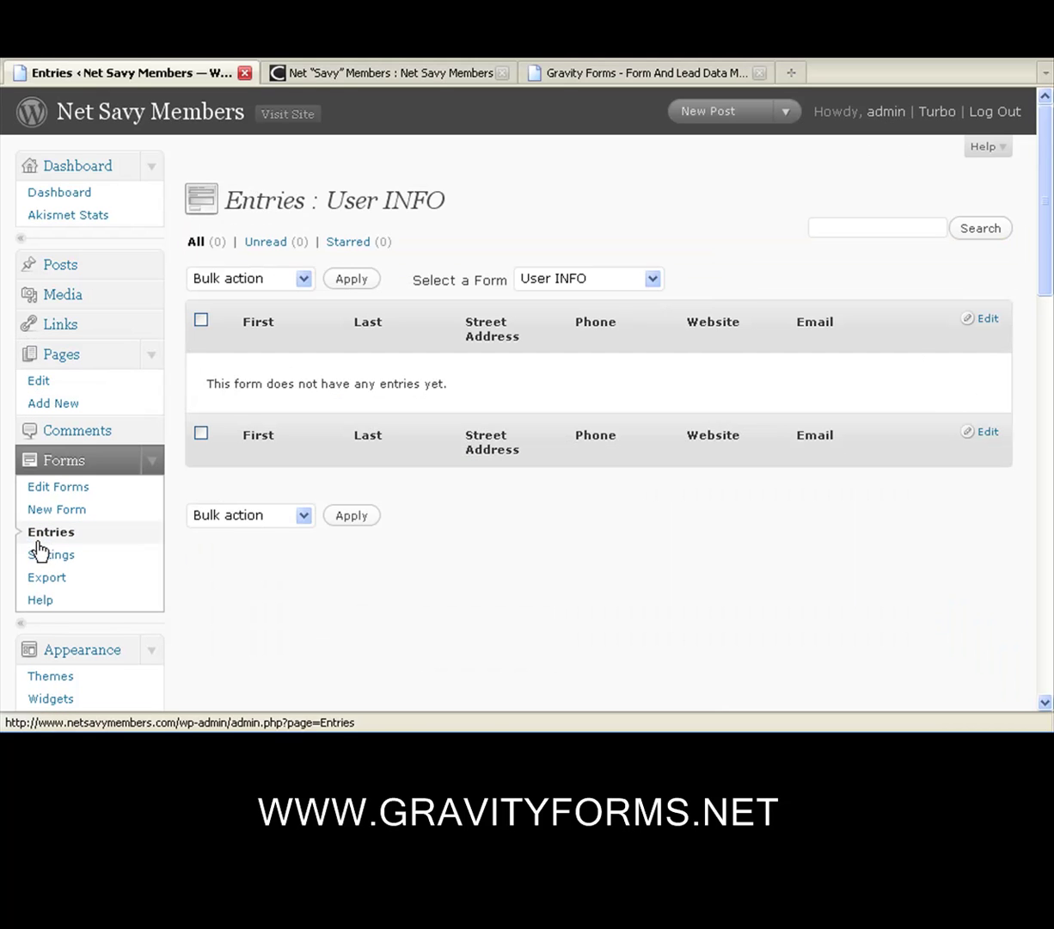
click(655, 281)
click(599, 321)
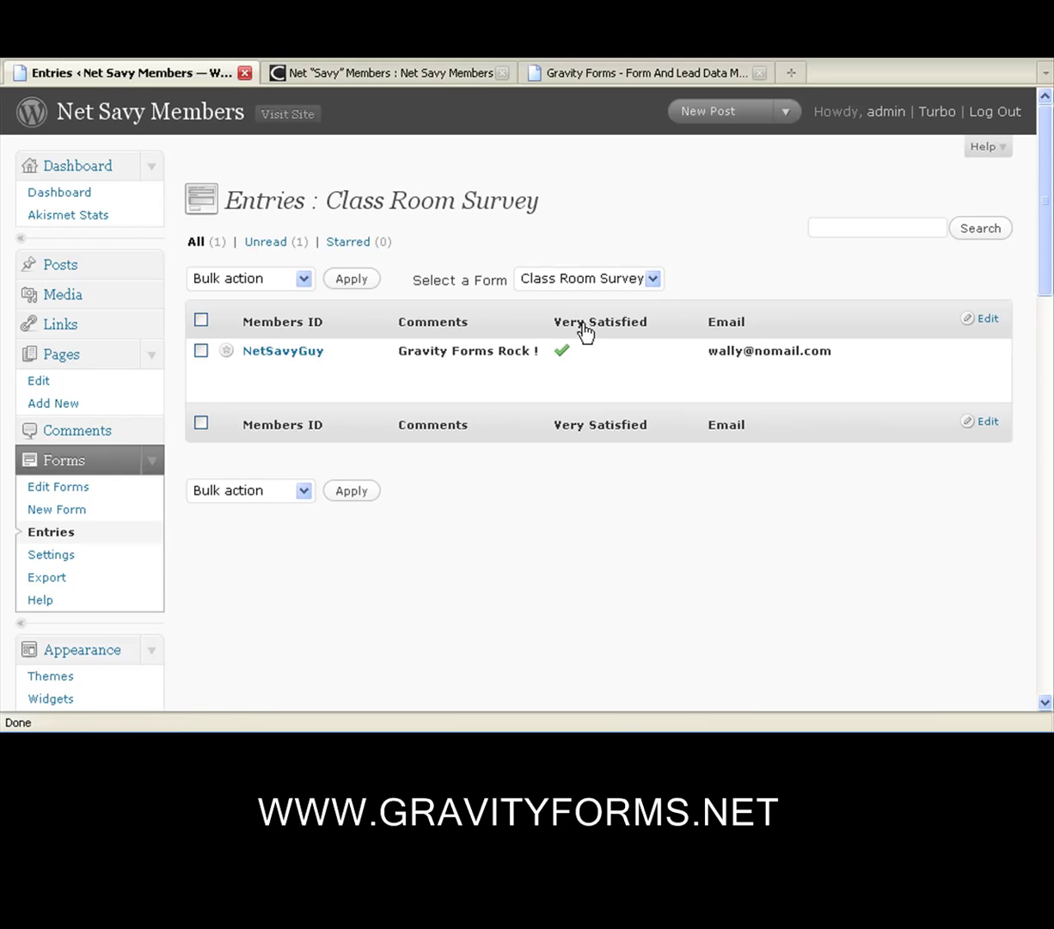
mouse_move(370, 370)
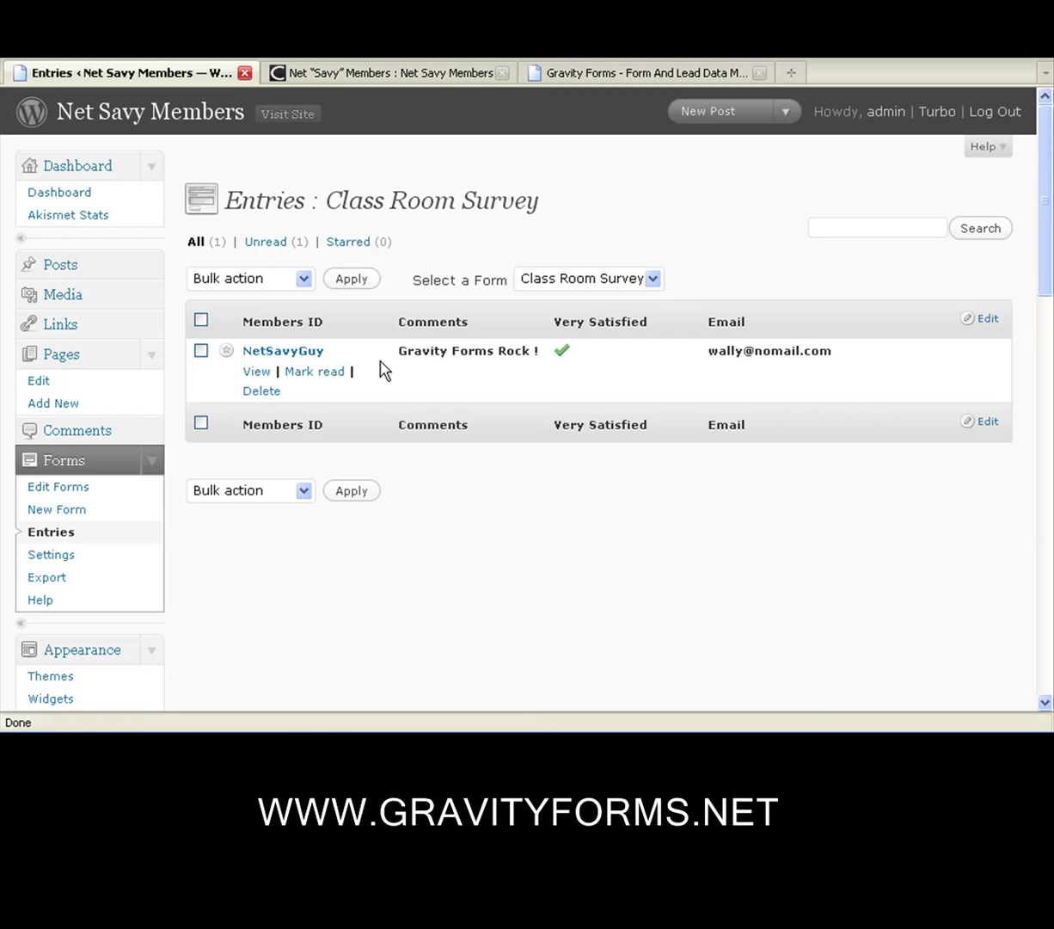
click(286, 357)
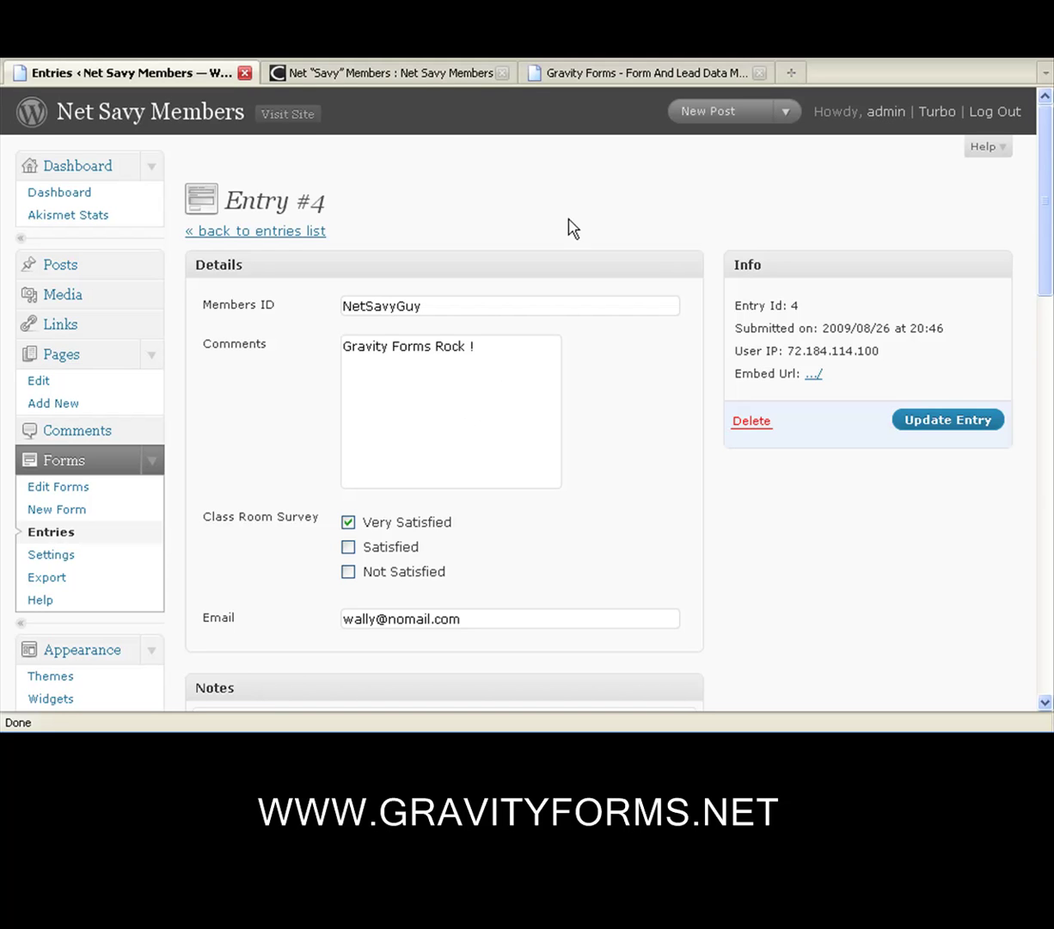
Switch to the Gravity Forms website.
click(566, 82)
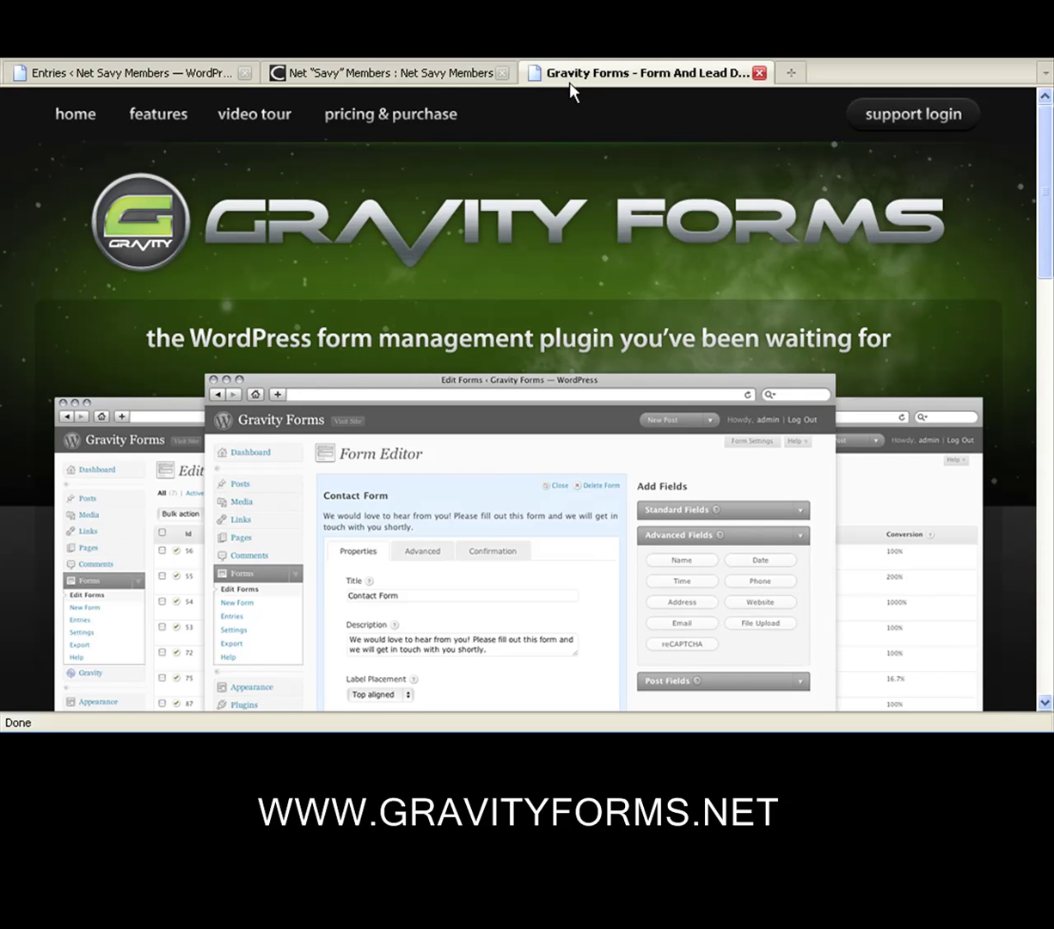